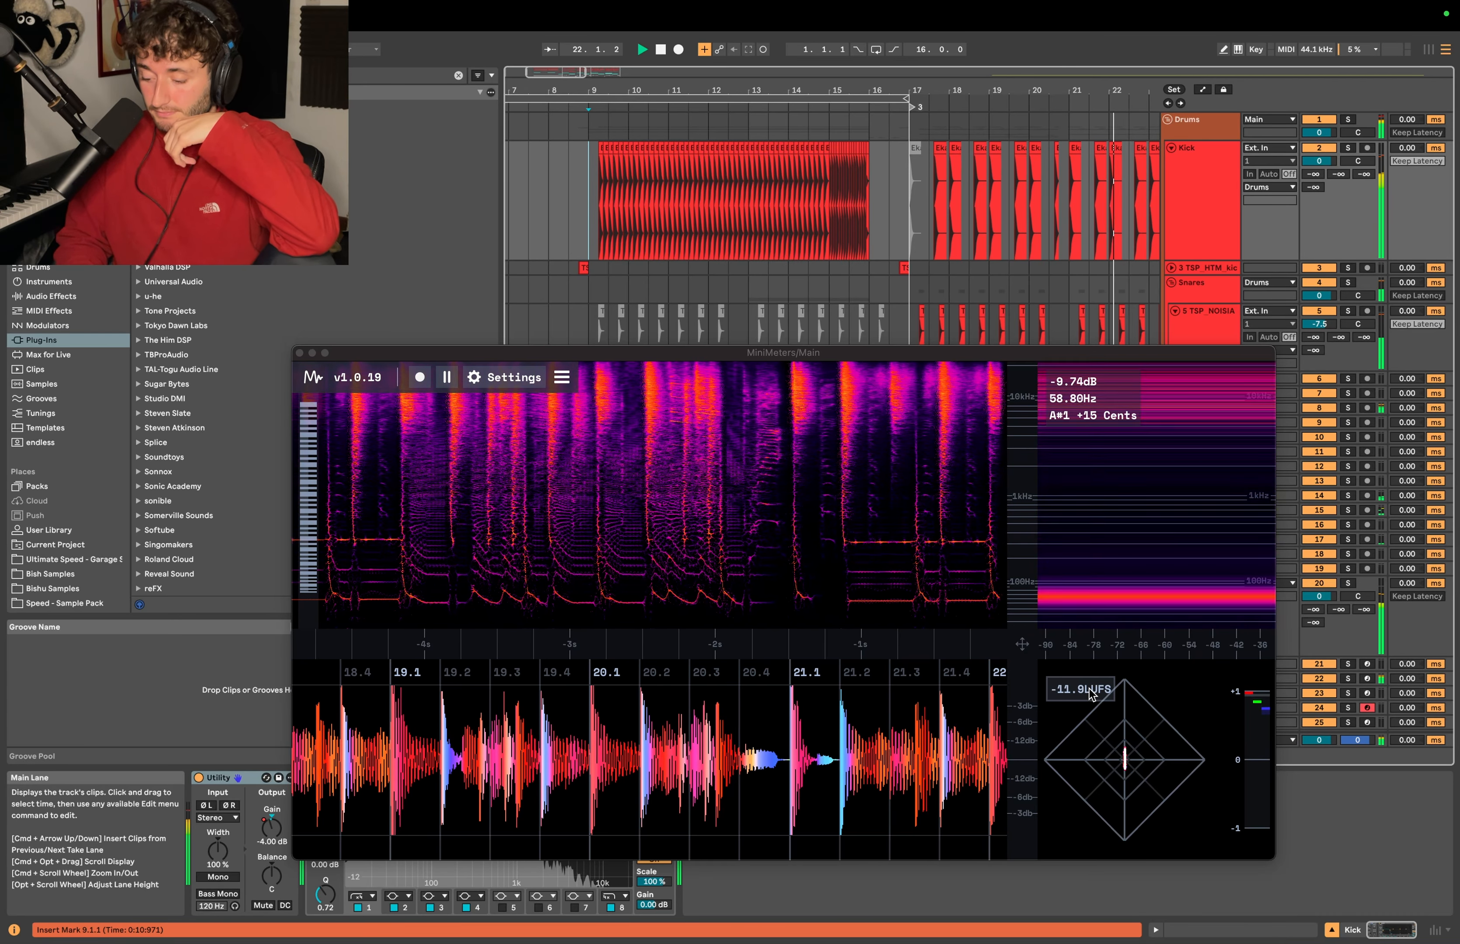
Play the drop from bar 19 while watching the LUFS loudness in MiniMeters, stop playback and close the meter window.
scroll(980, 224, "right", 2)
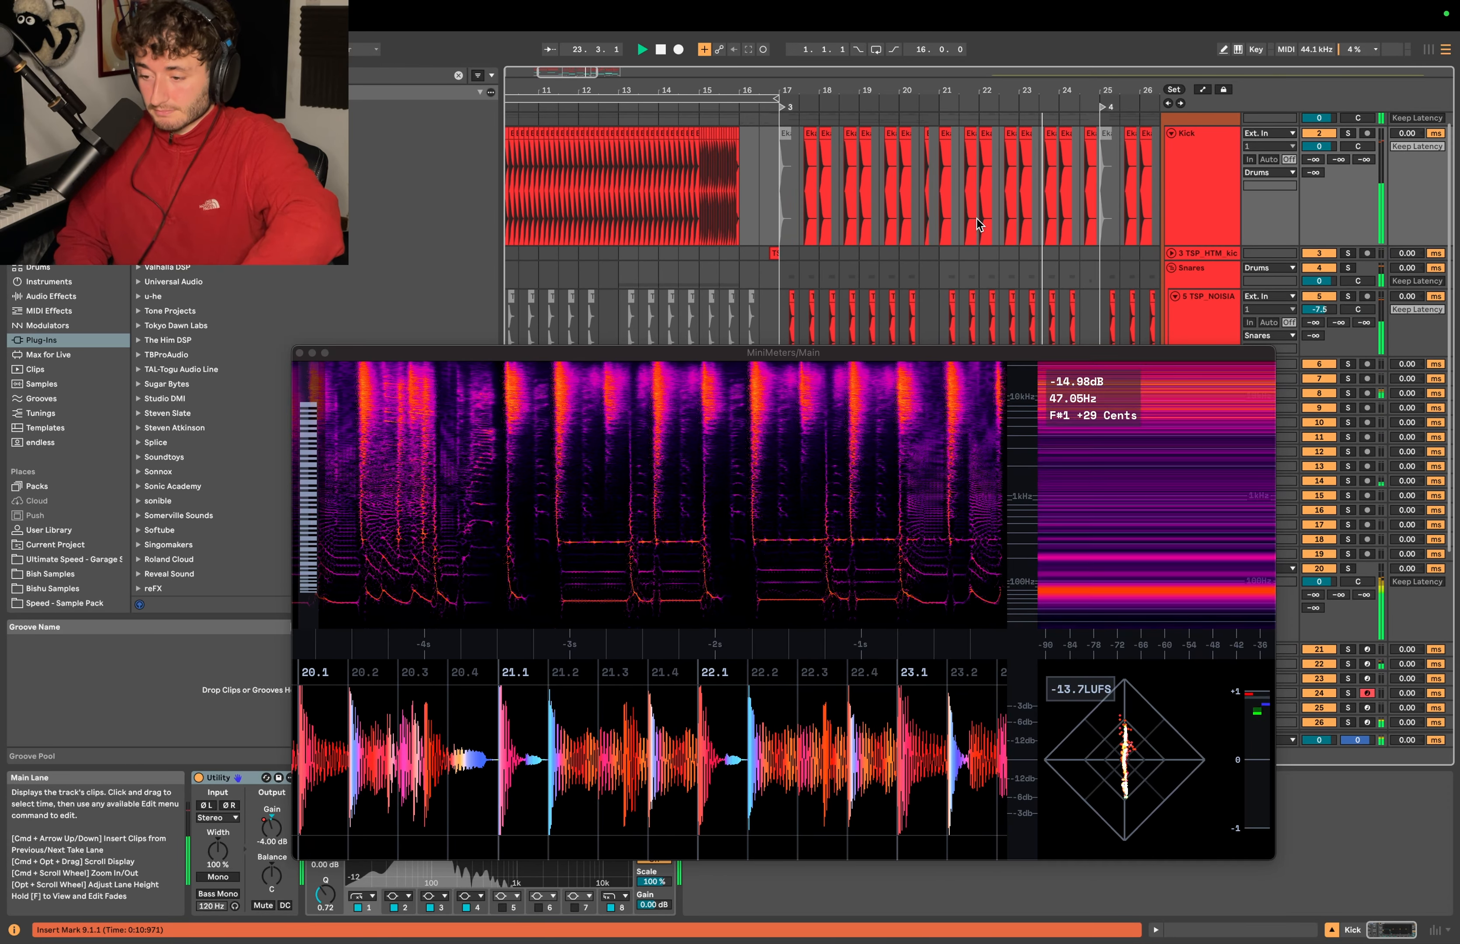
scroll(977, 219, "right", 3)
key("space")
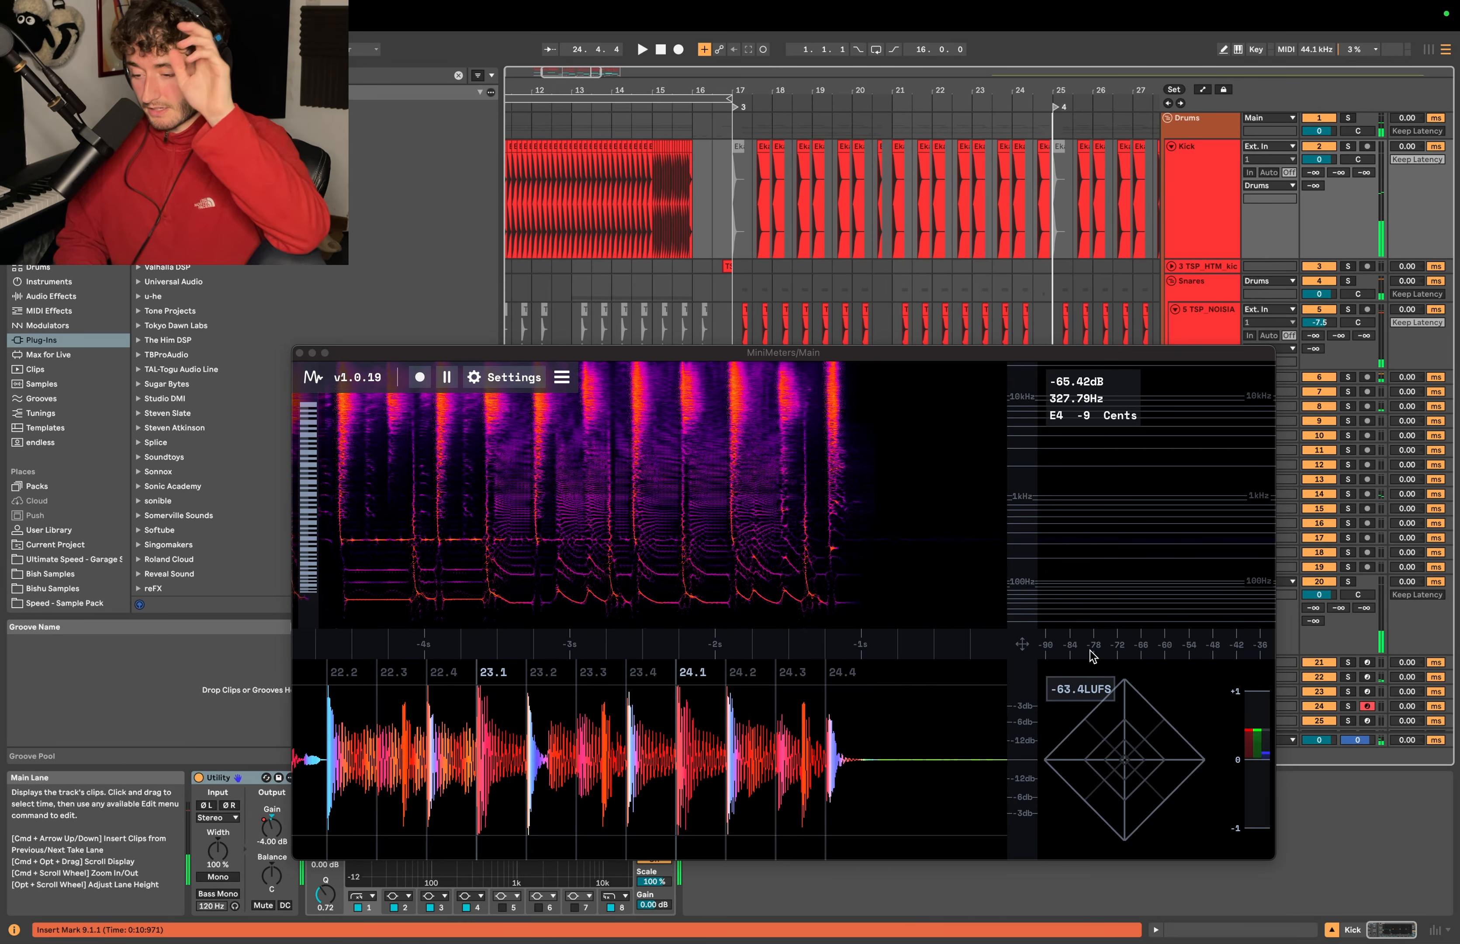
left_click(834, 219)
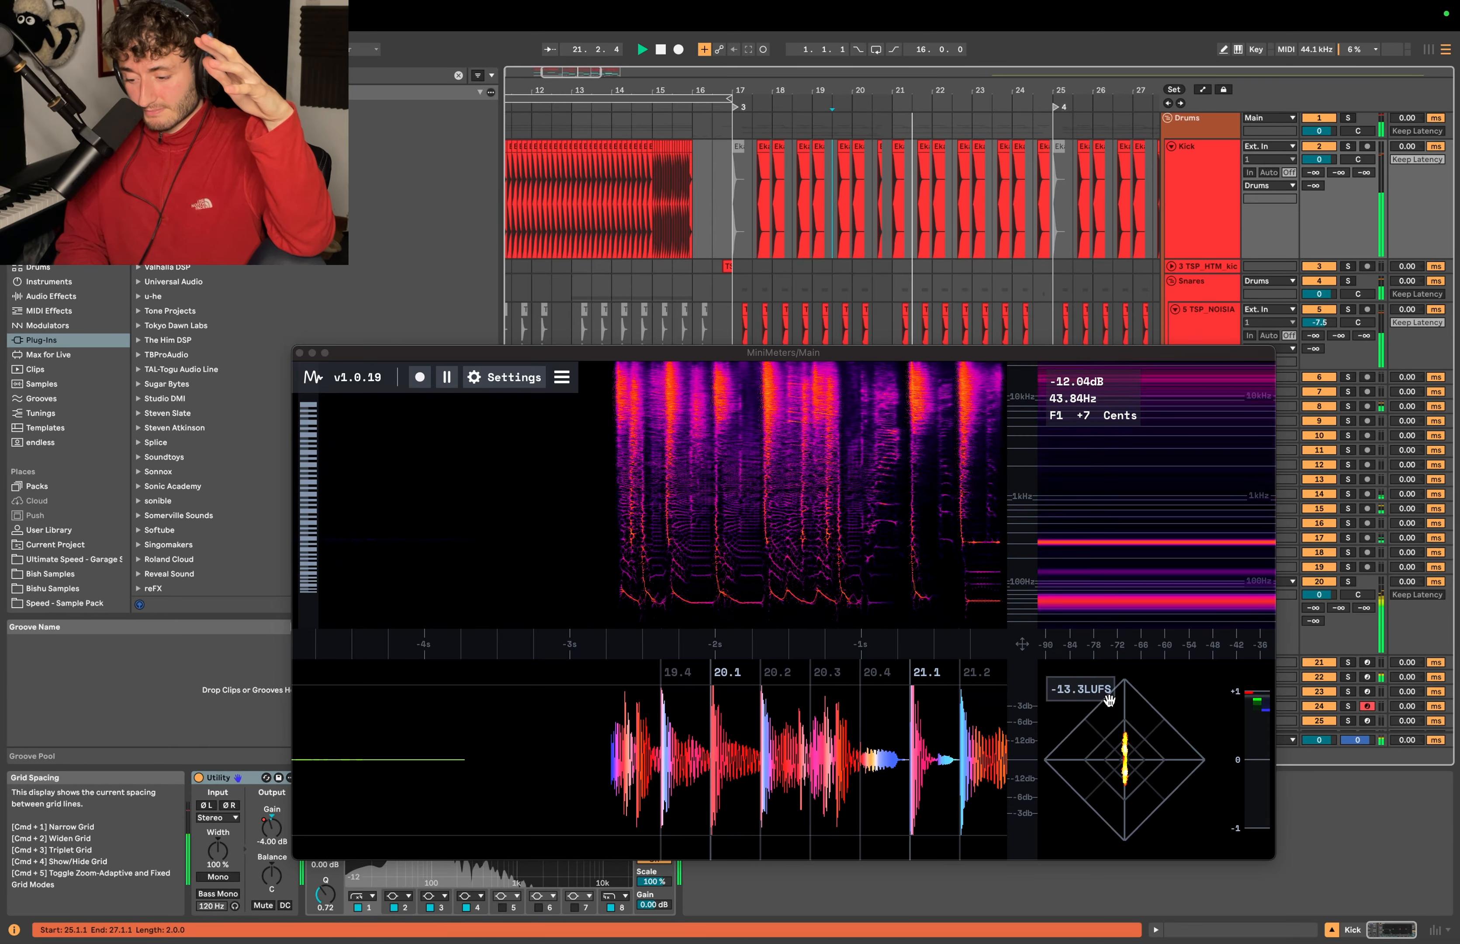
key("space")
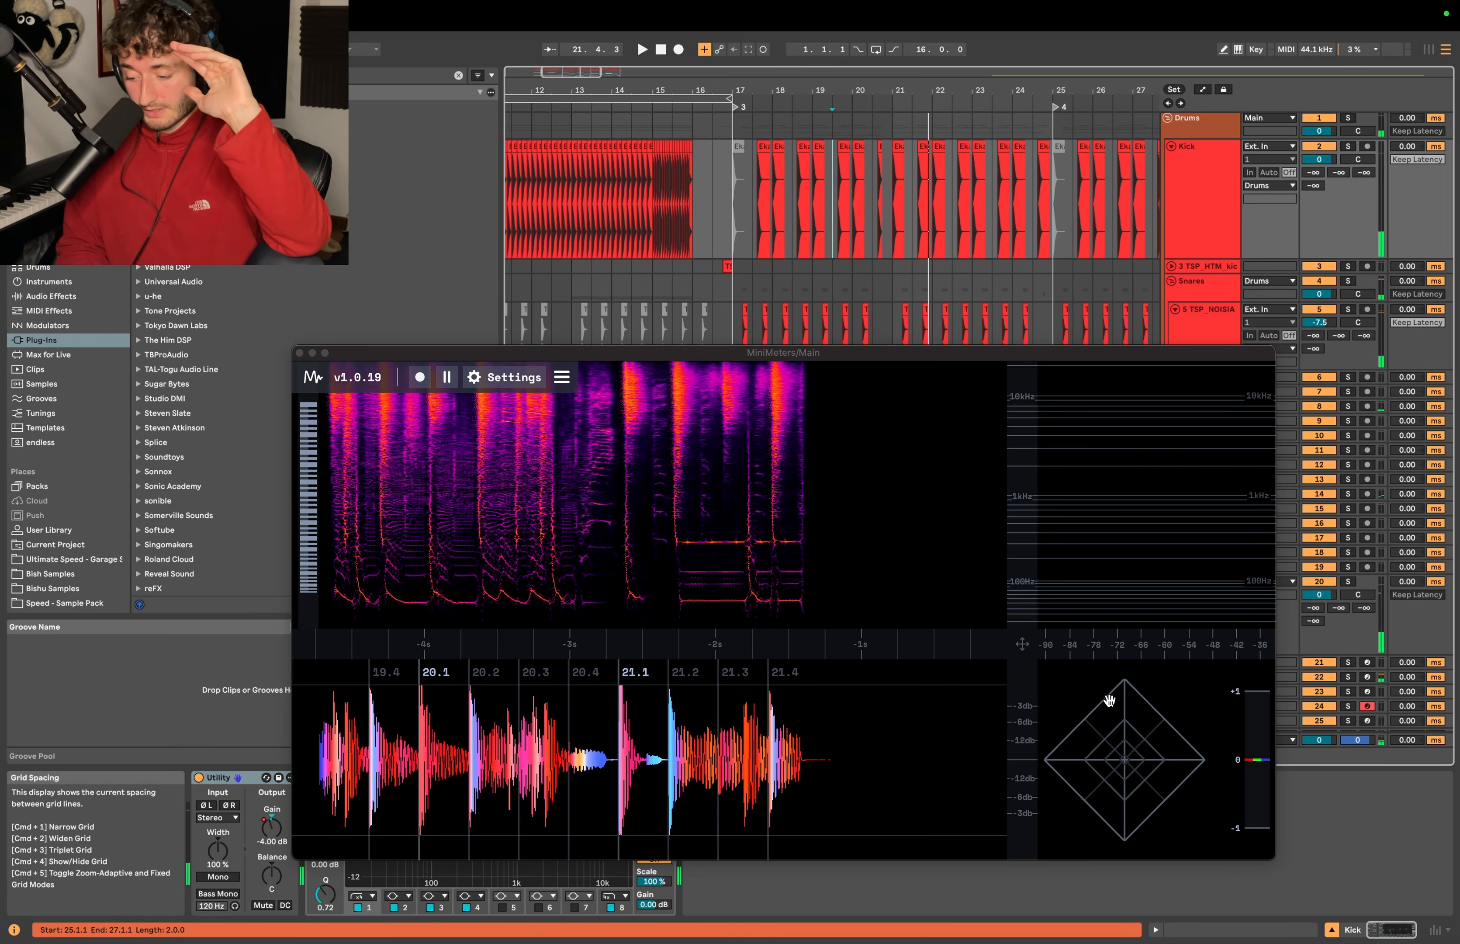
left_click(300, 353)
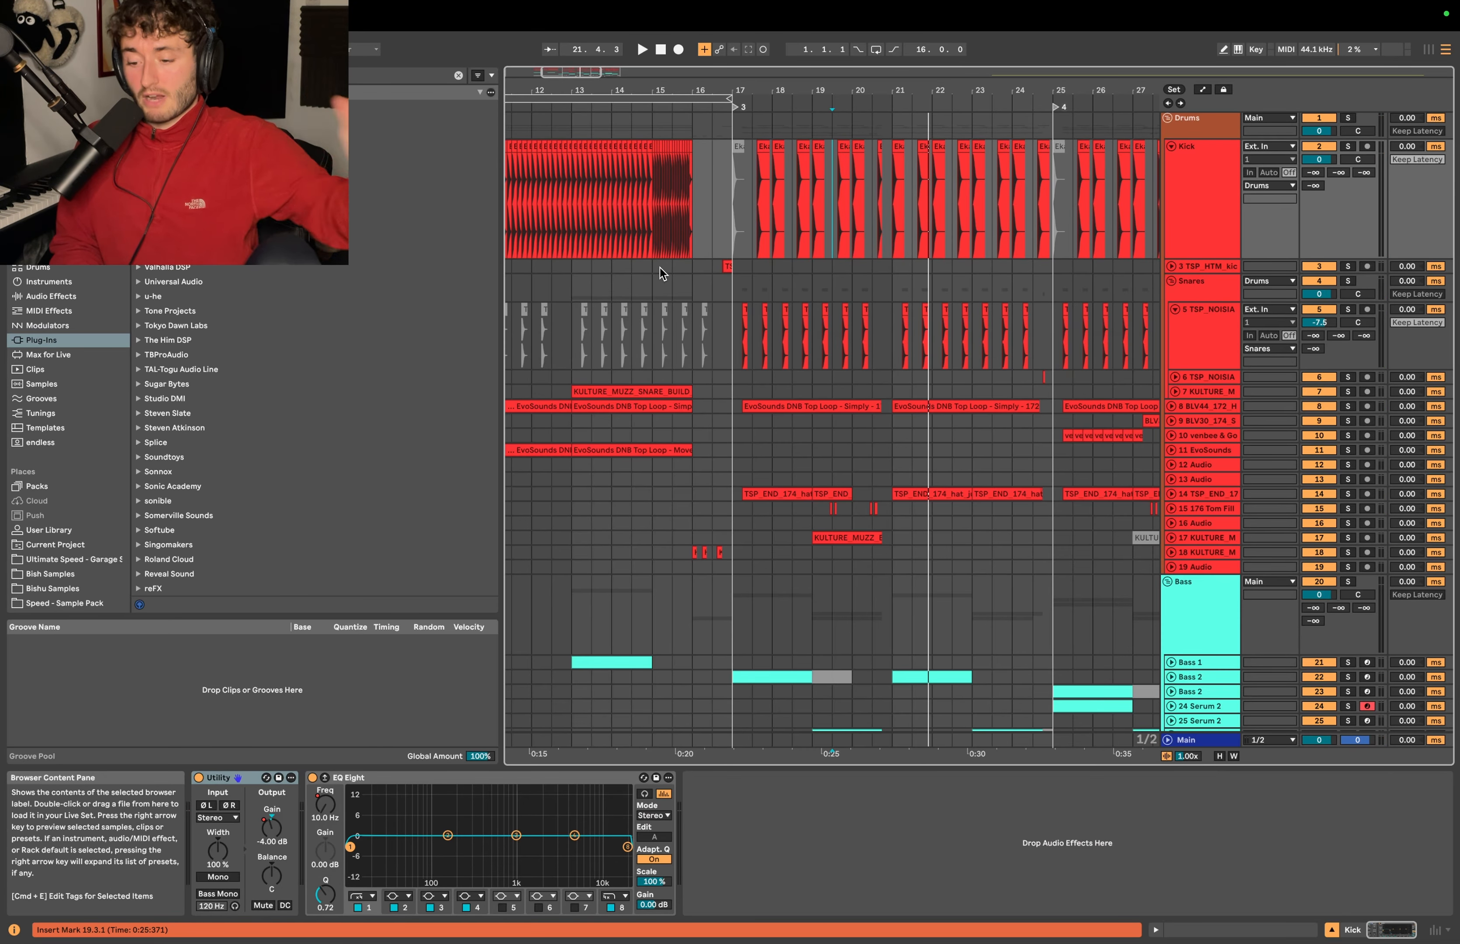
Inspect the device chains of the Kick track, the Drums group and the Bass group.
left_click(723, 222)
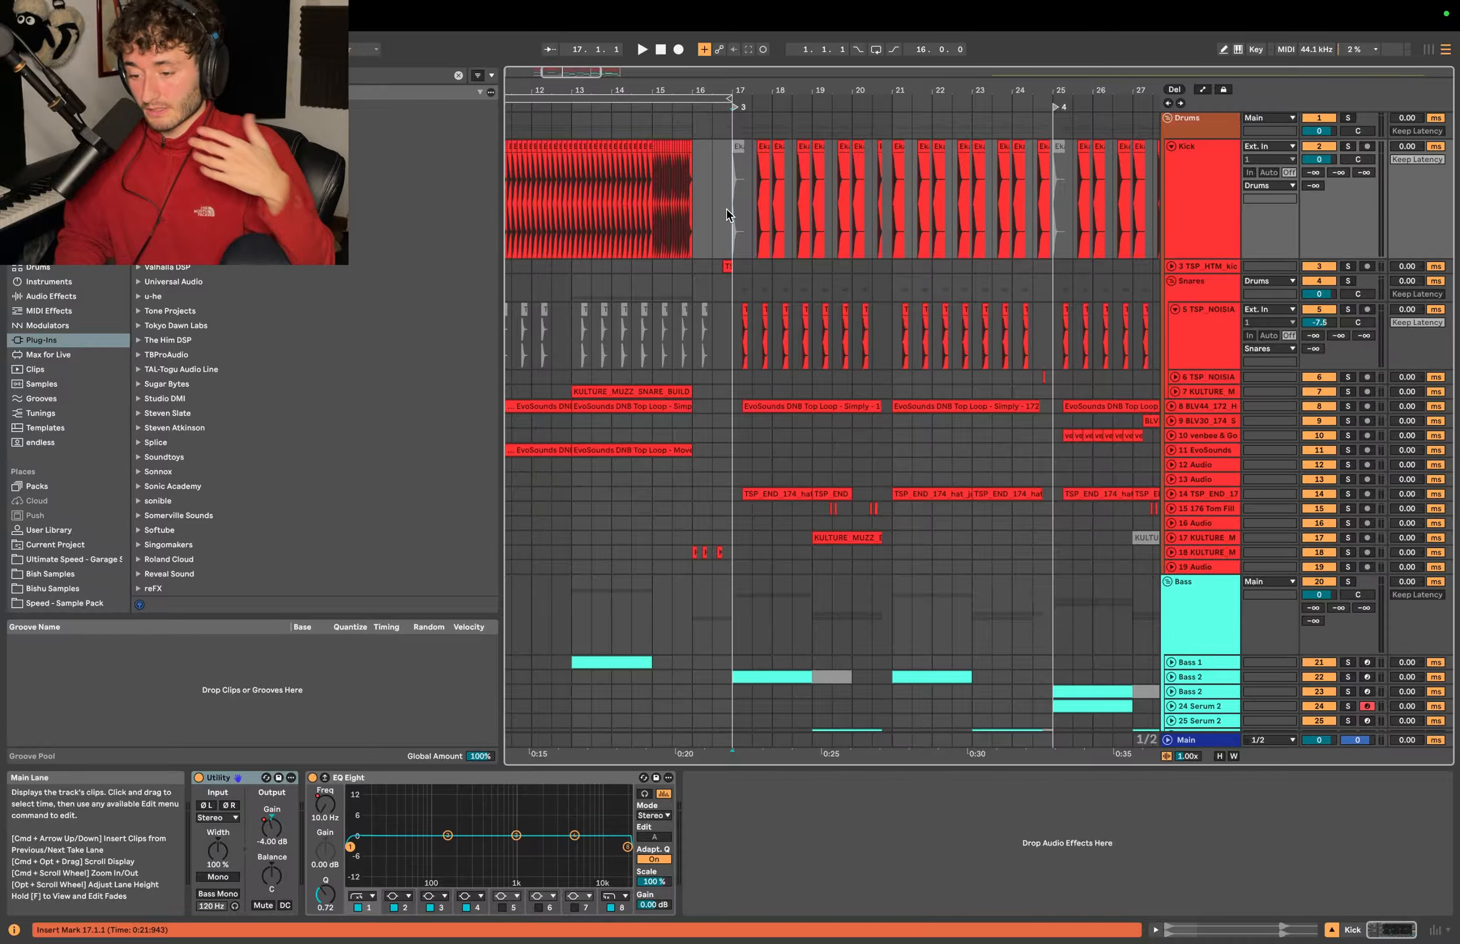
left_click(758, 208)
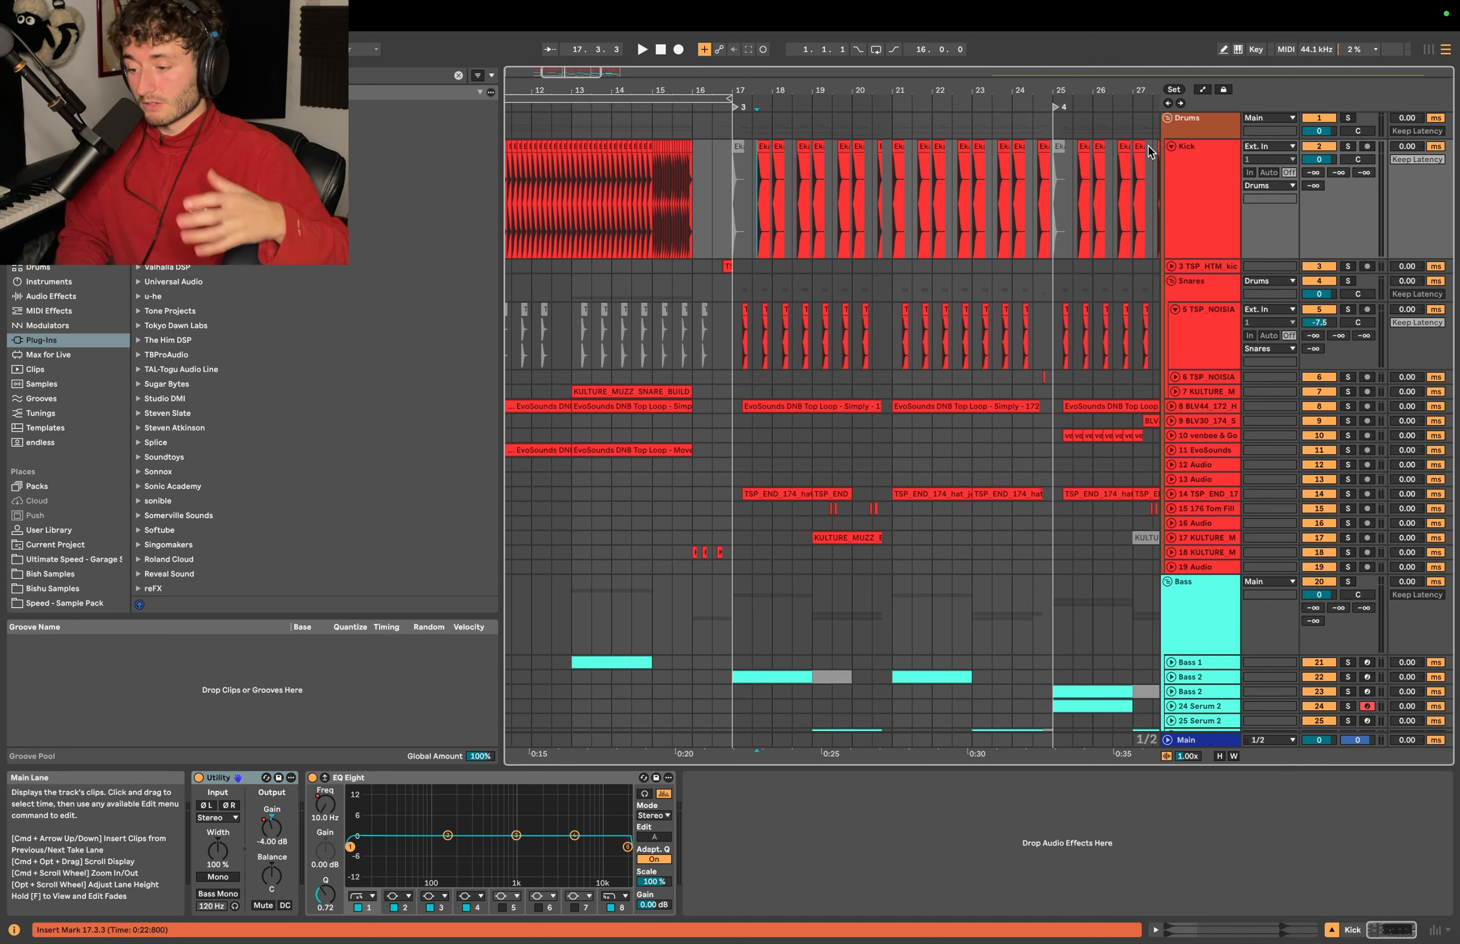
left_click(1209, 171)
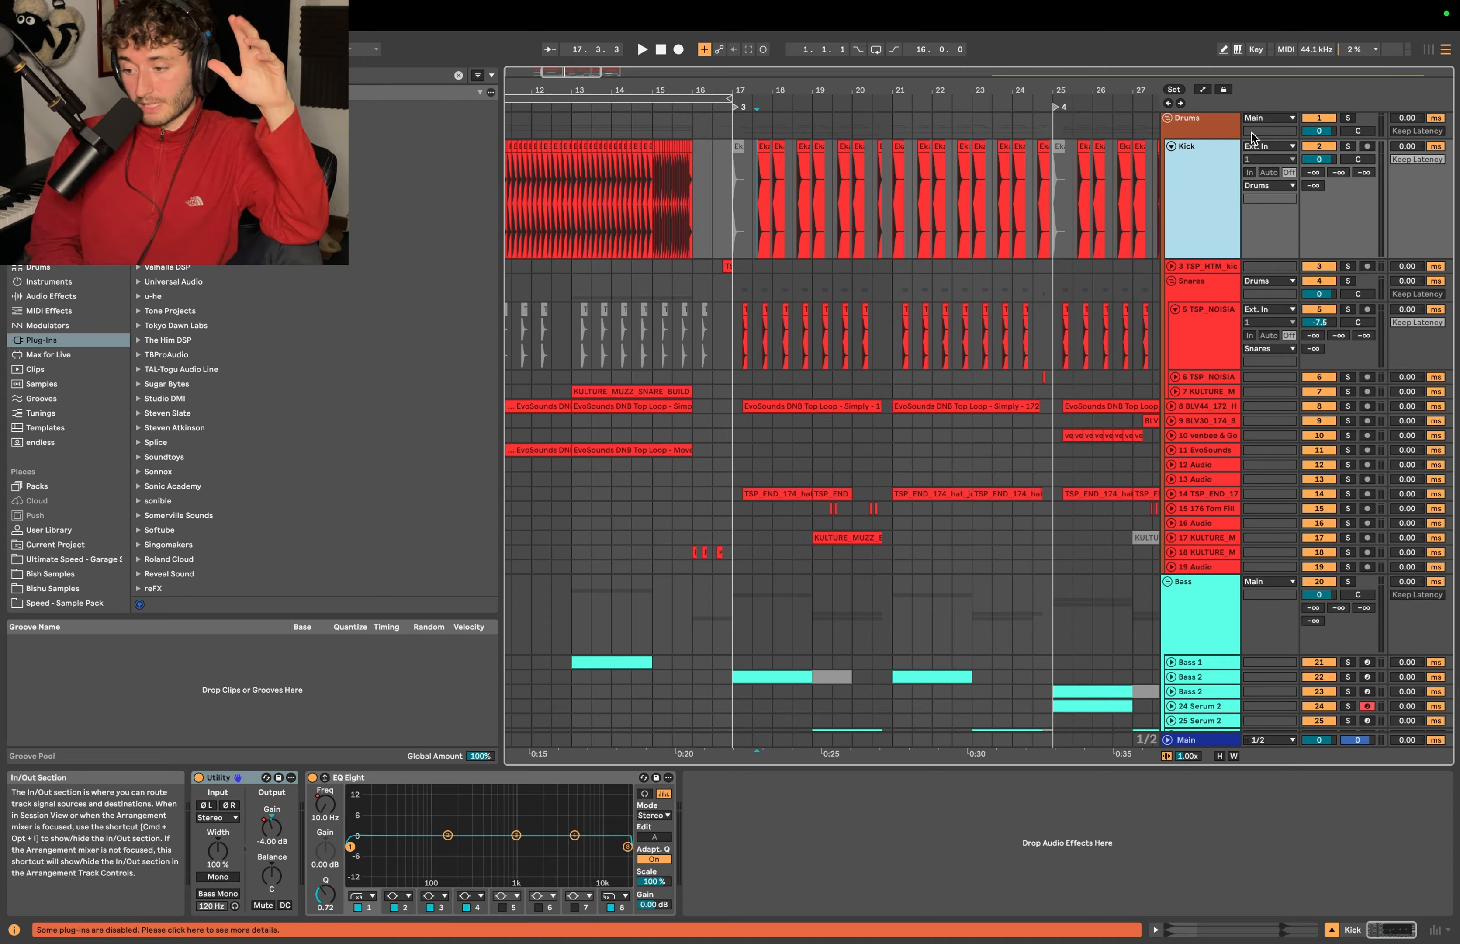
left_click(1205, 131)
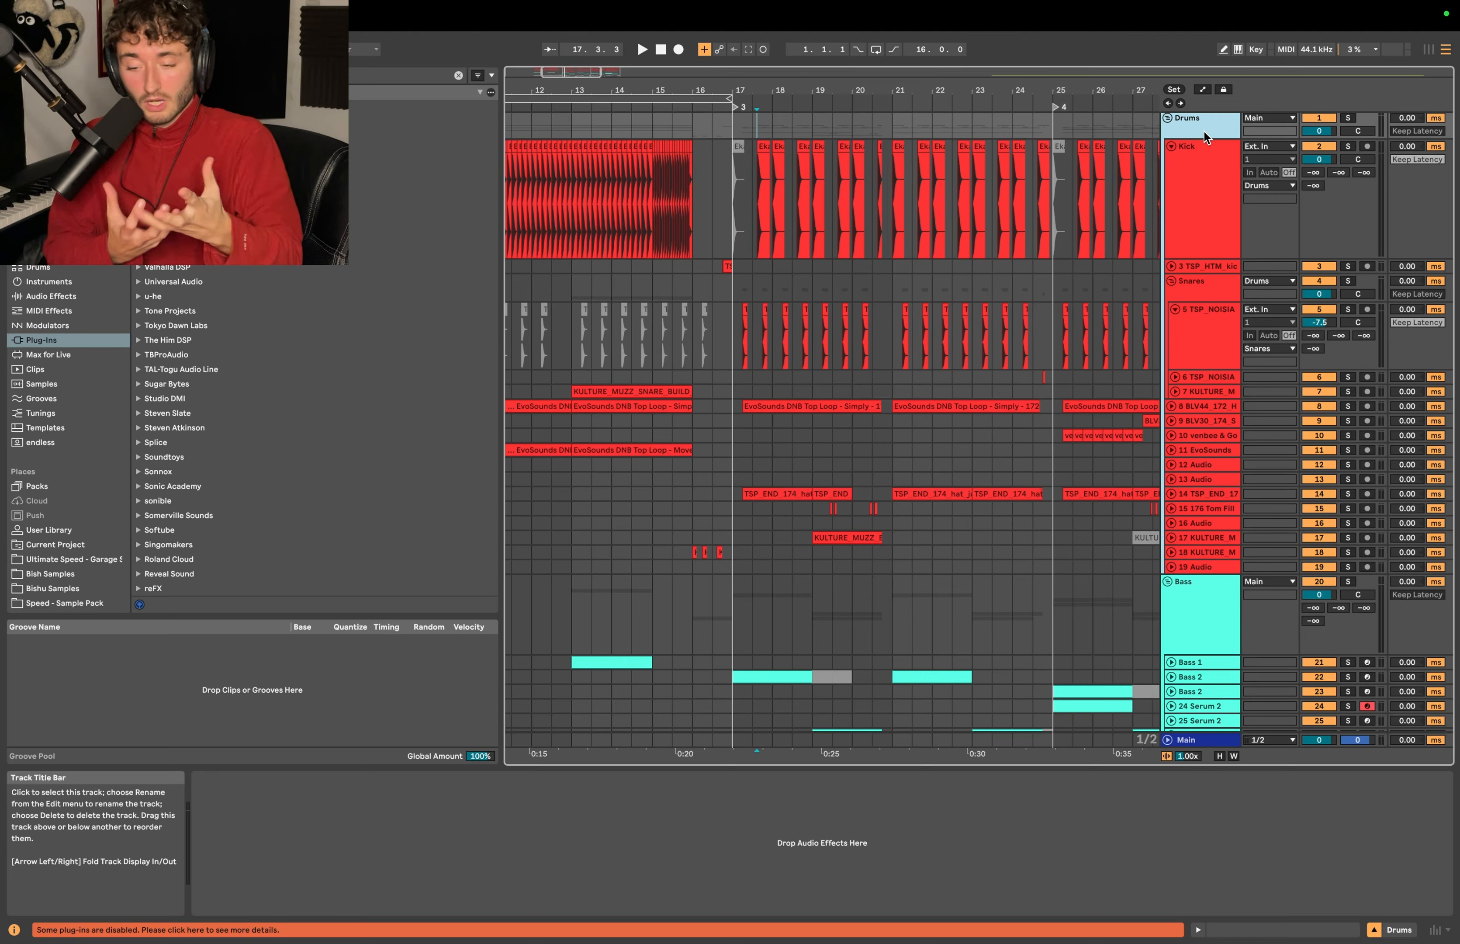
left_click(1189, 596)
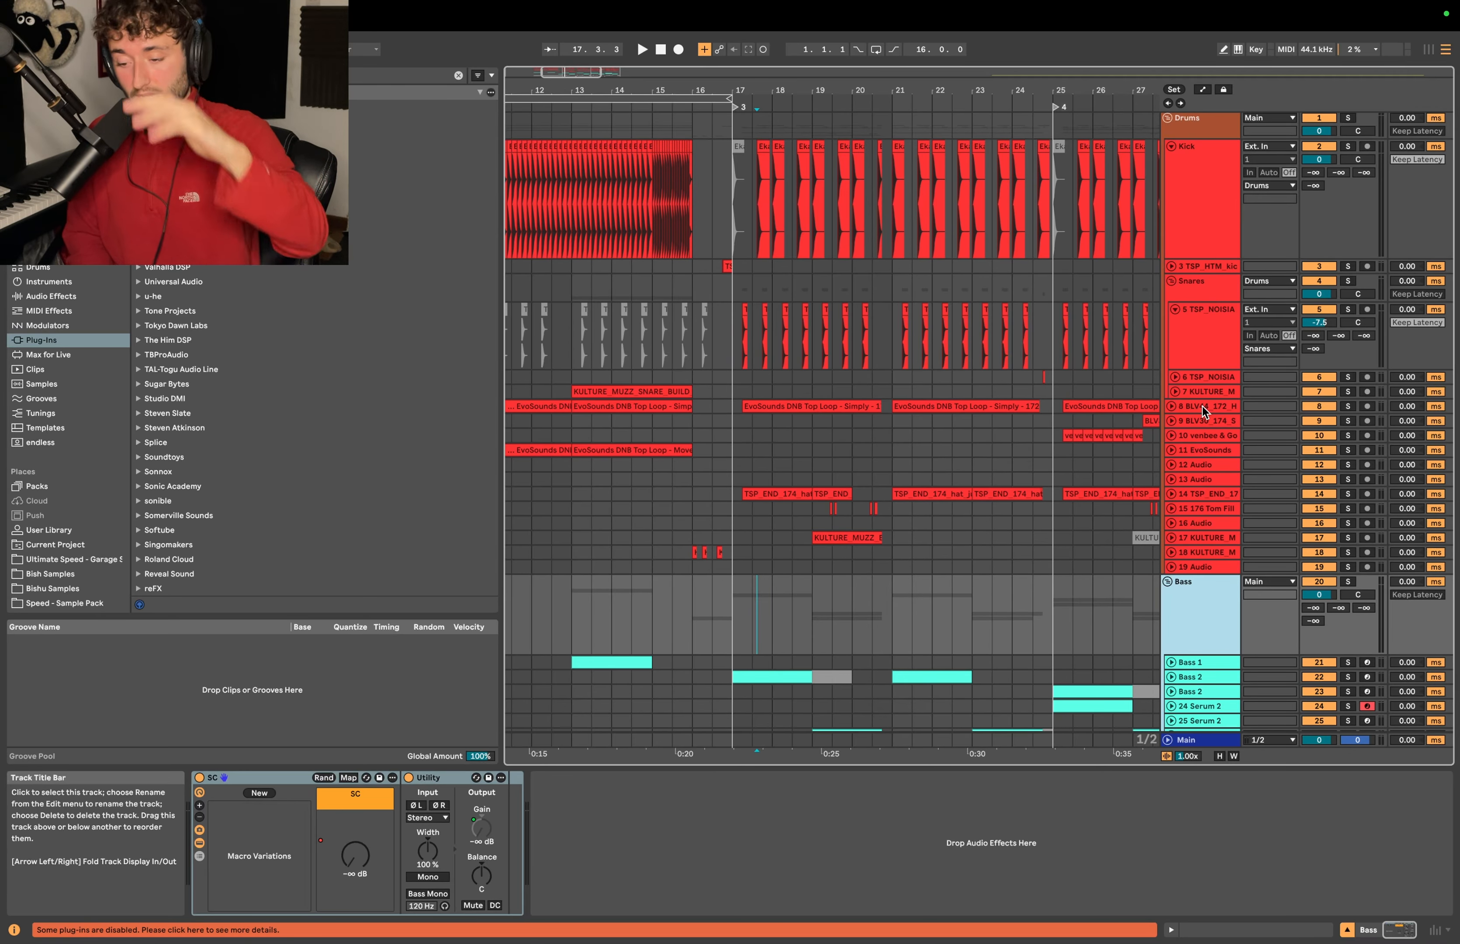
Solo the Kick track and play it from 17.3.3 in the mixer view to check its peak level.
left_click(762, 205)
scroll(766, 205, "up", 5)
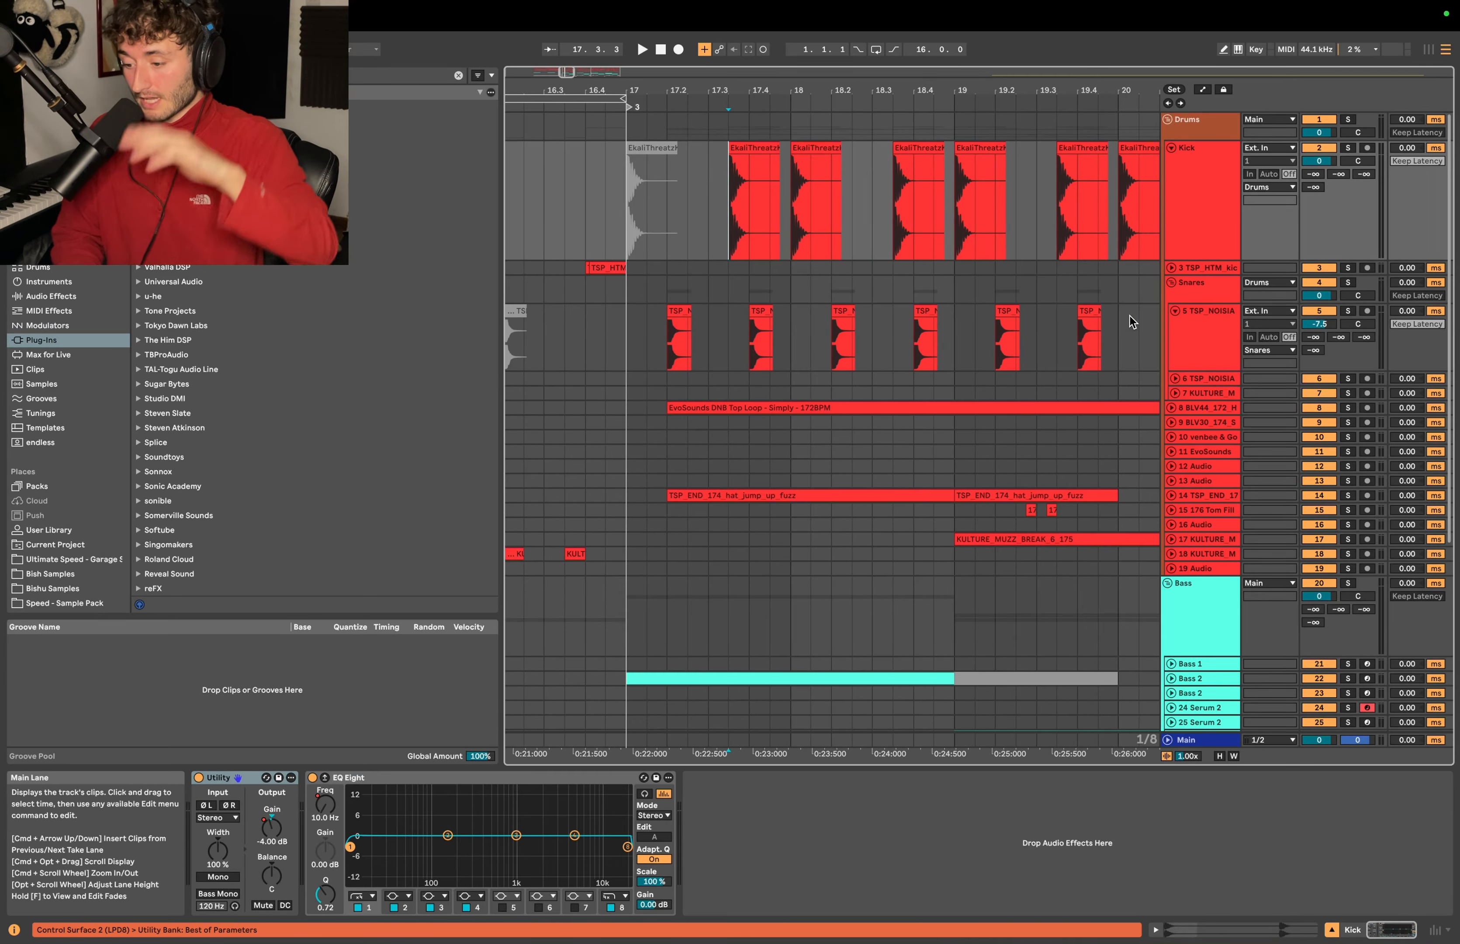
left_click(1210, 234)
left_click(1348, 148)
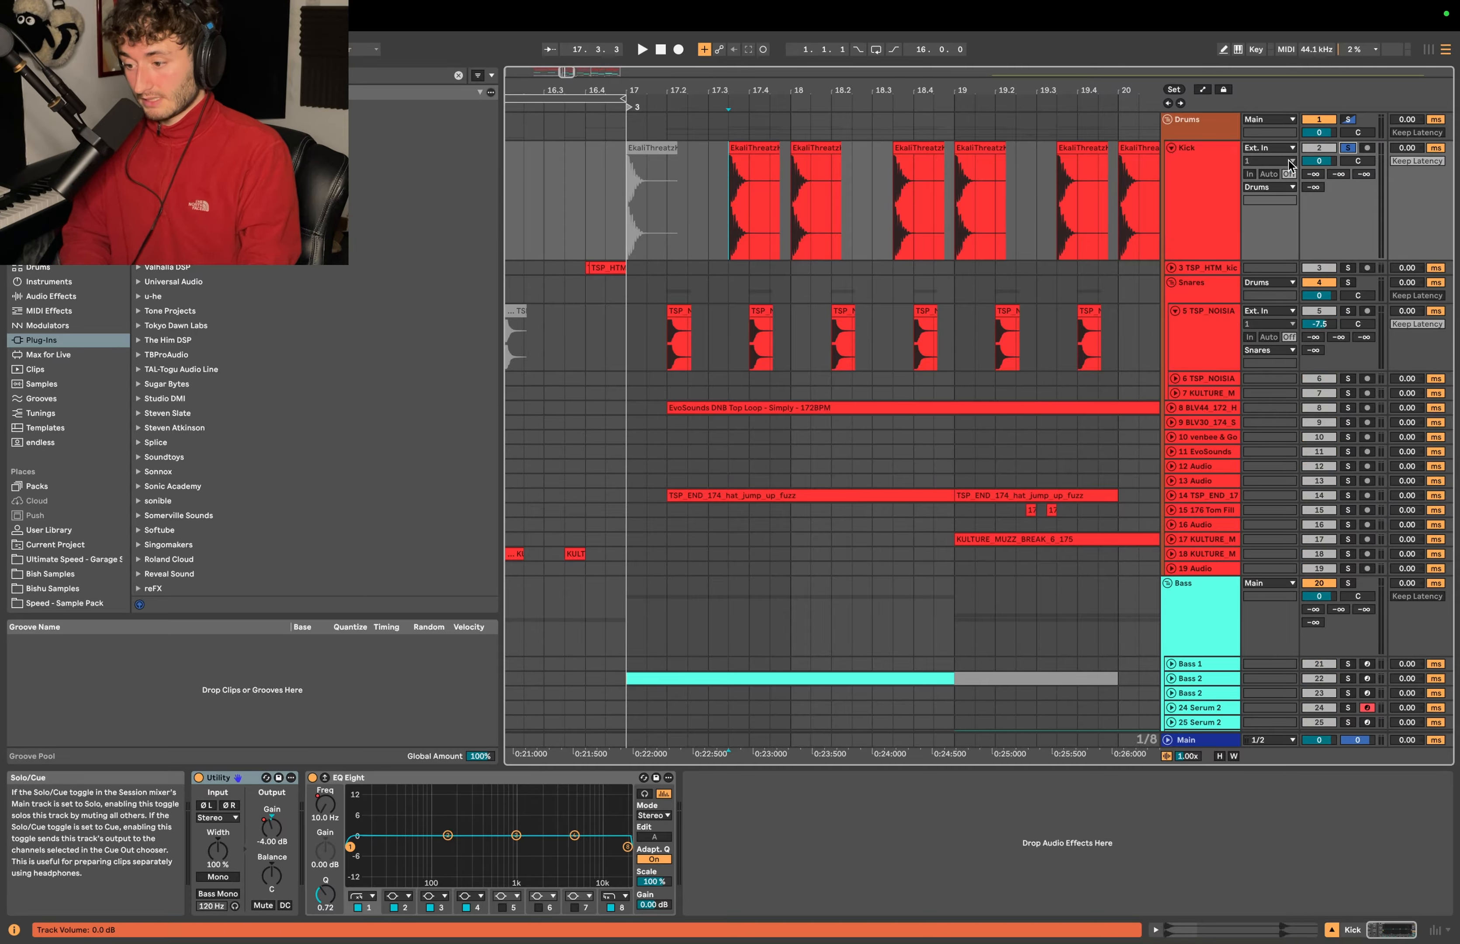
left_click(1210, 177)
key("space")
key("Tab")
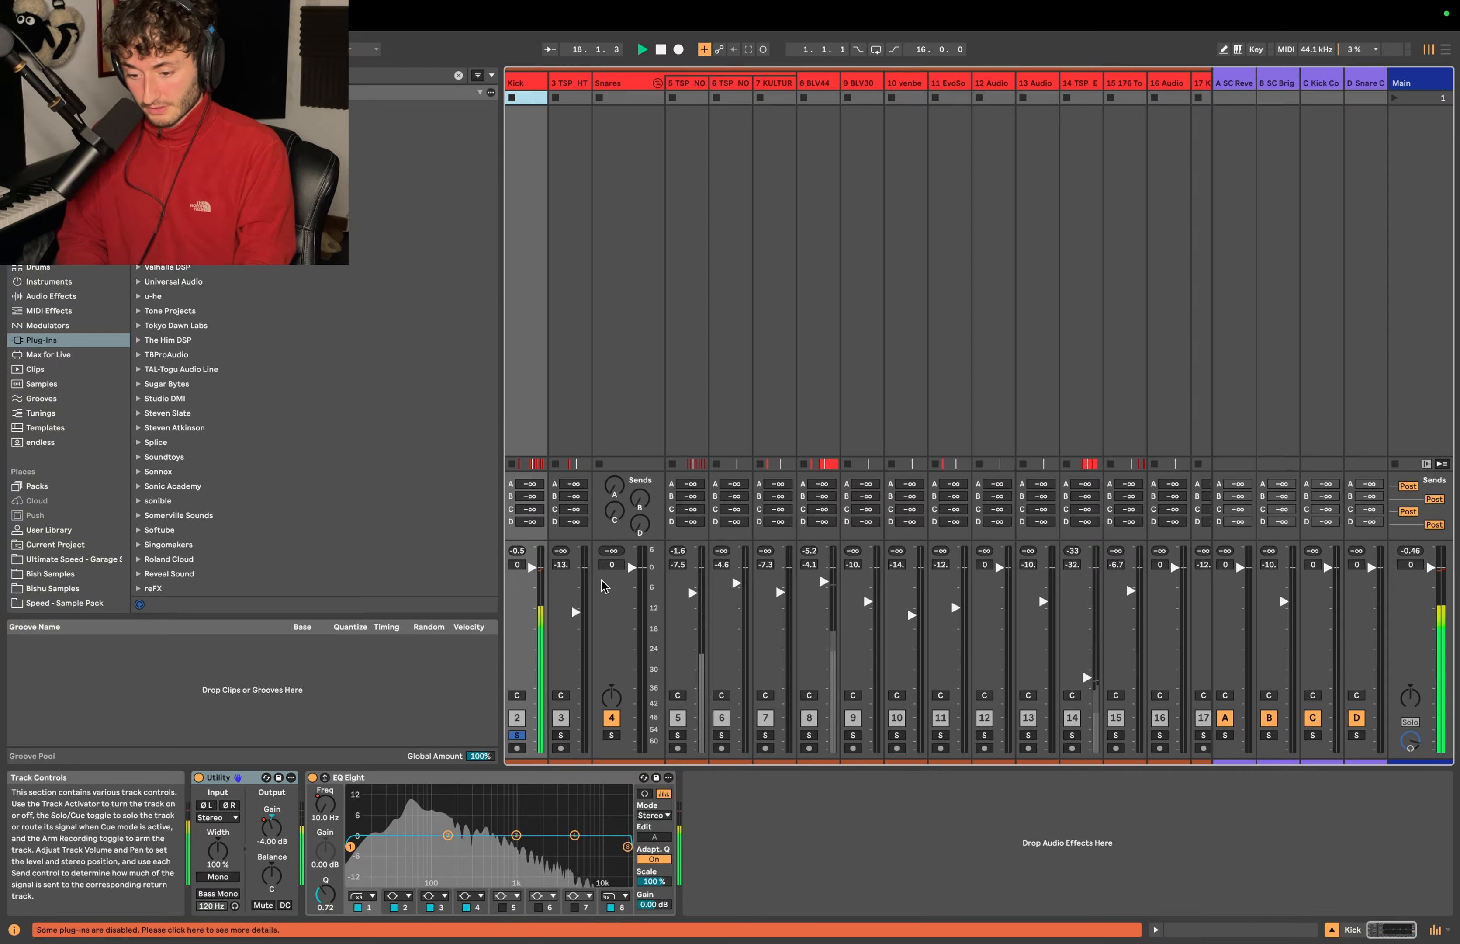
key("space")
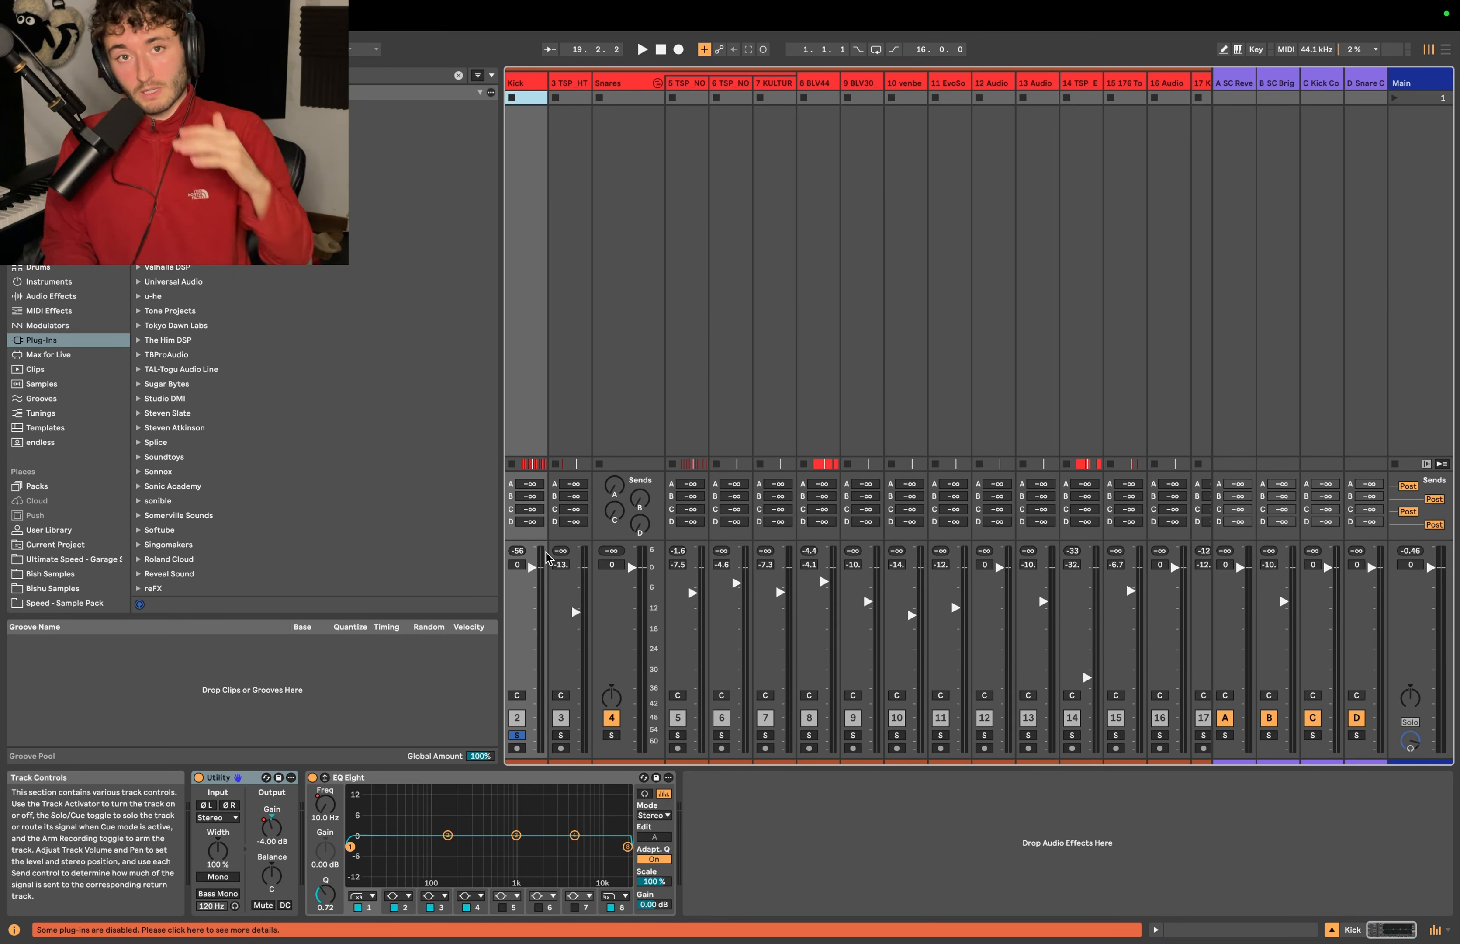
key("space")
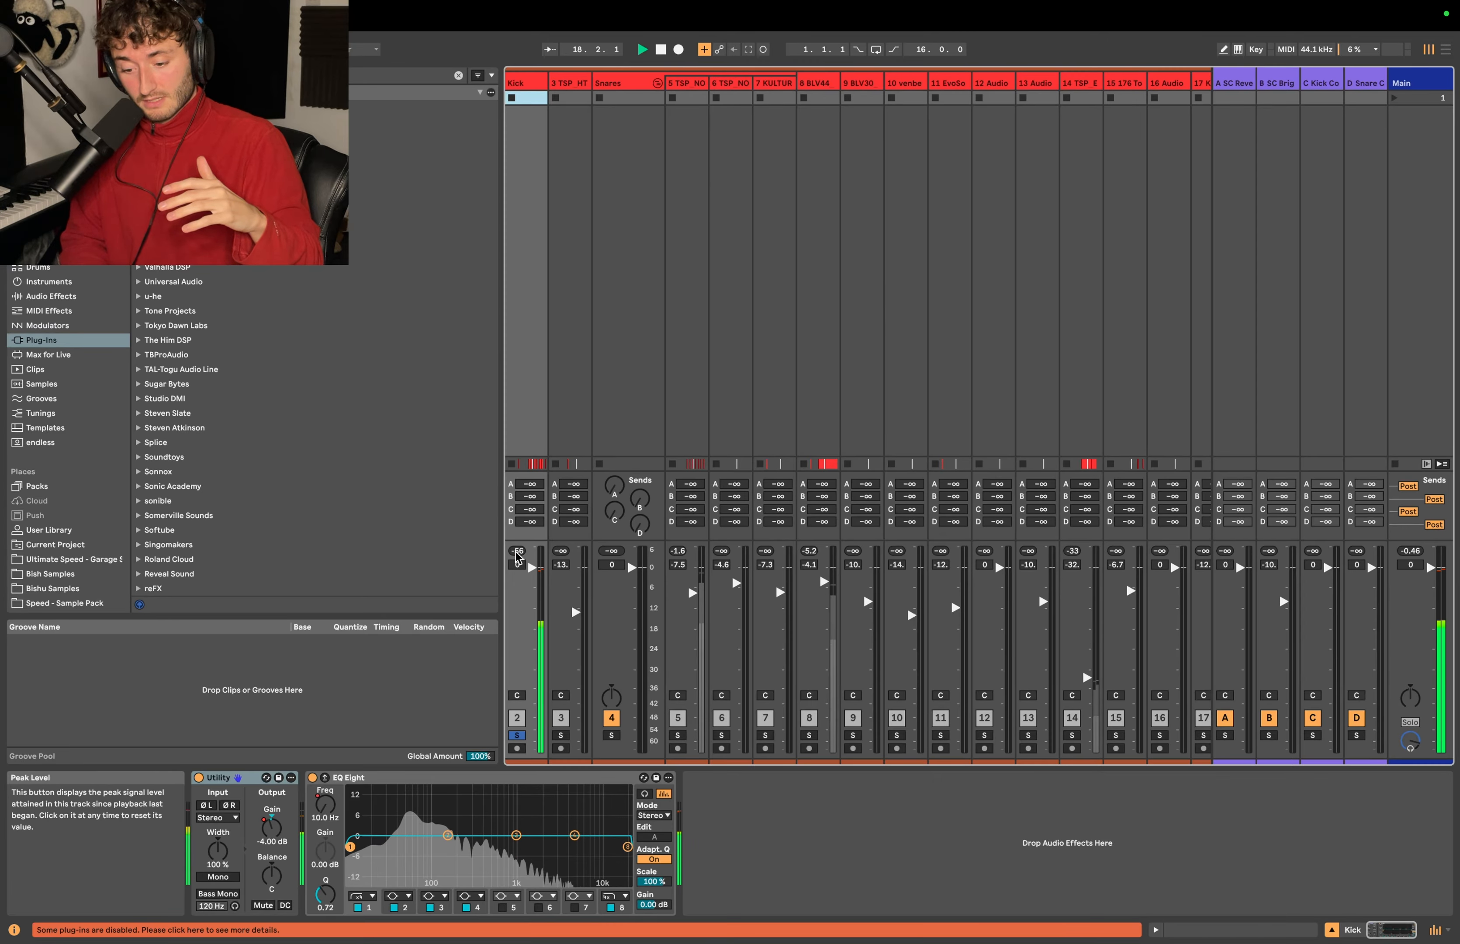
key("space")
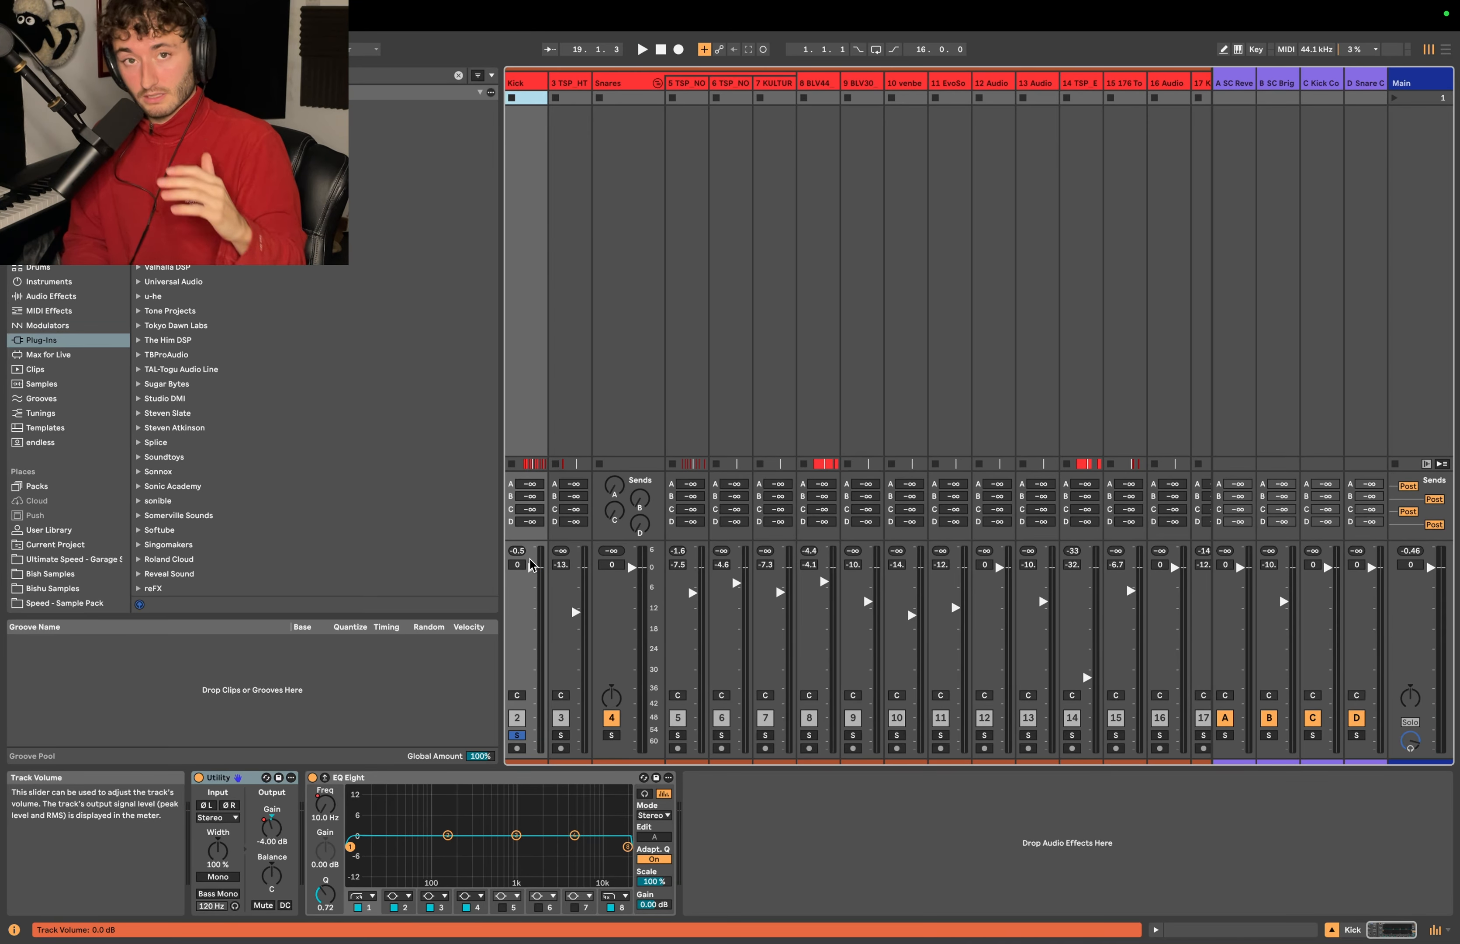
Solo the TSP_NOISIA snare track instead of the kick and play it from bar 17 to check its peak level in the mixer.
key("Tab")
left_click(722, 213)
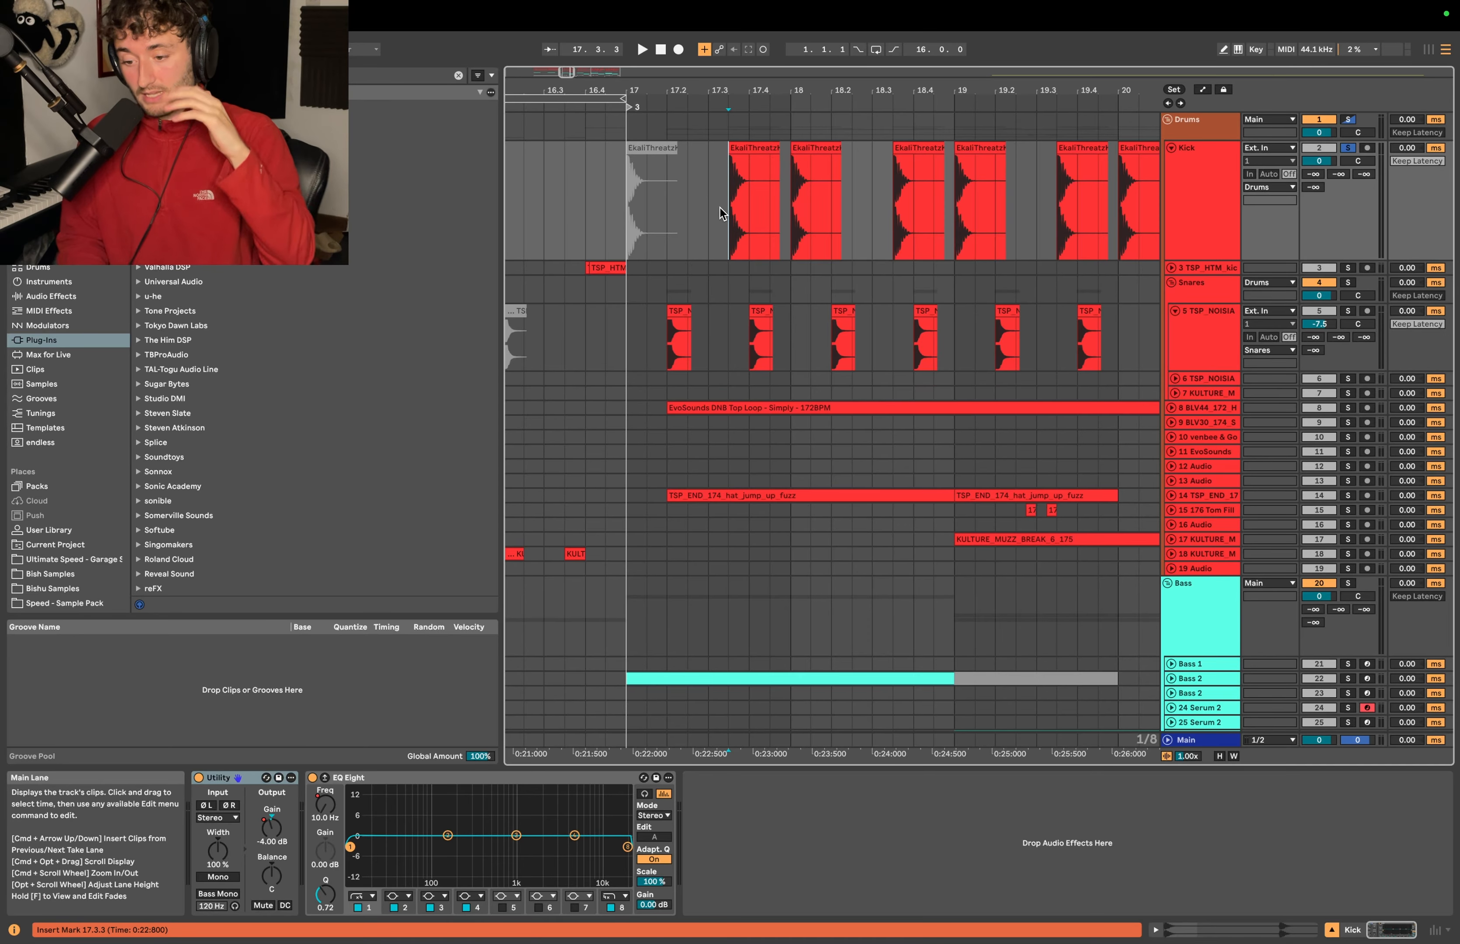
left_click(646, 338)
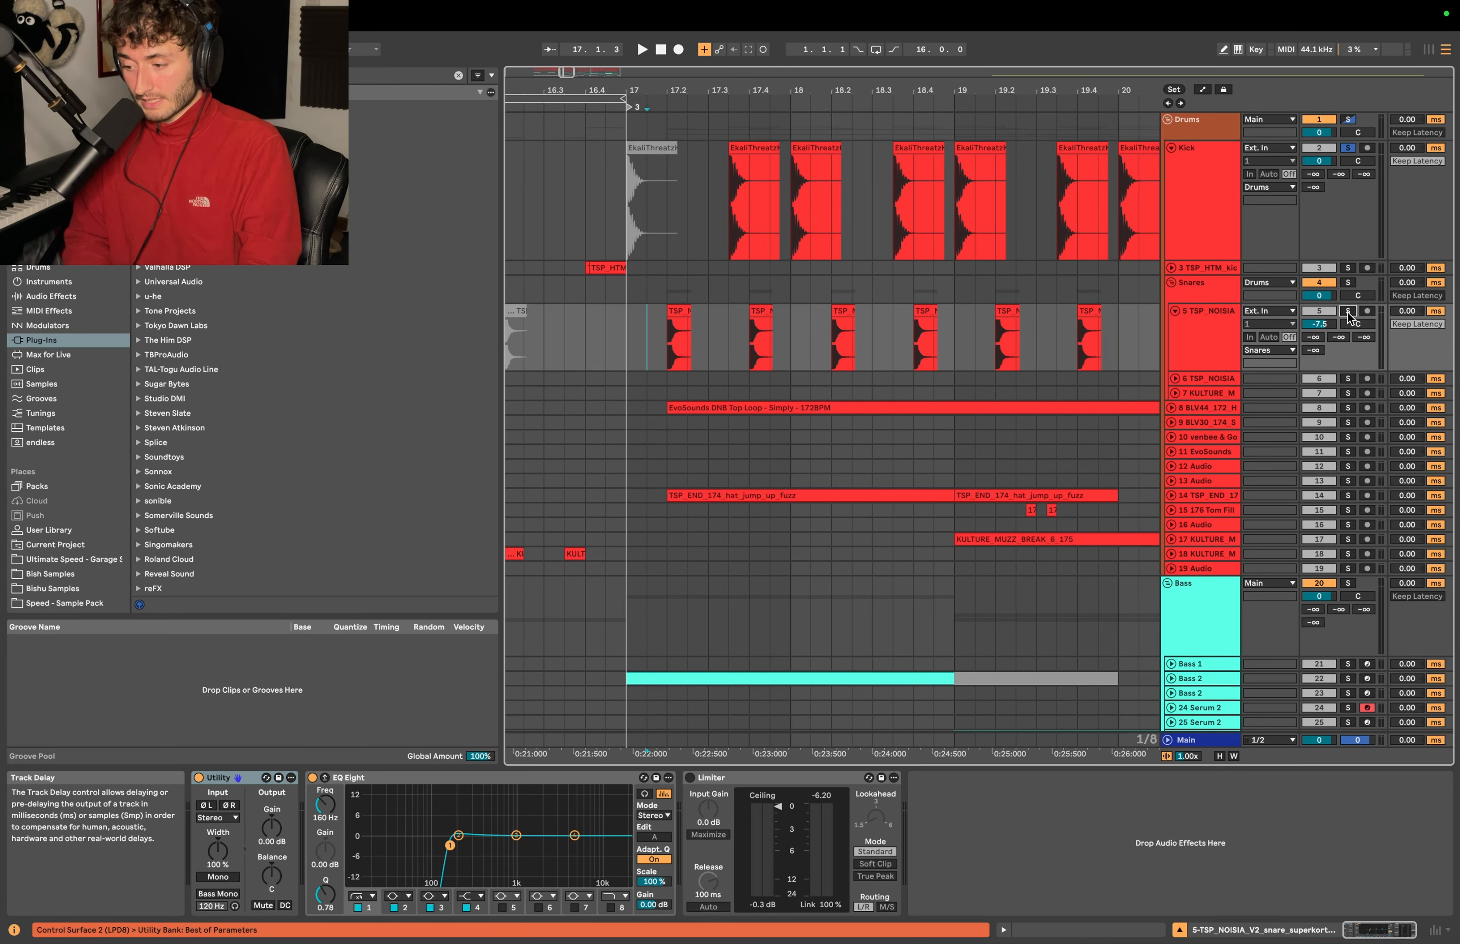
key("space")
key("Tab")
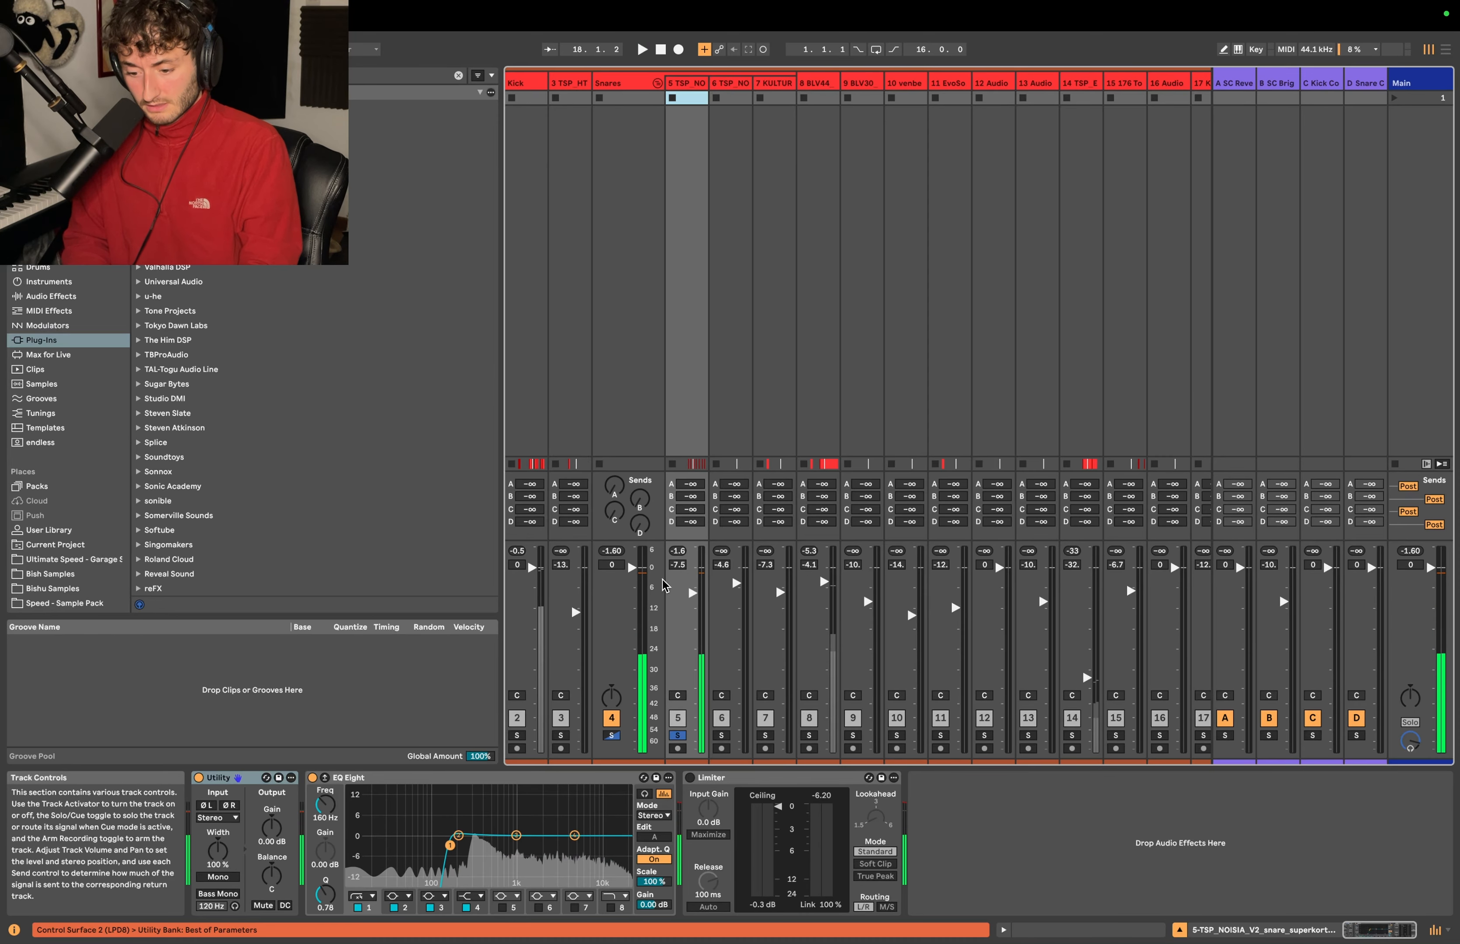
key("space")
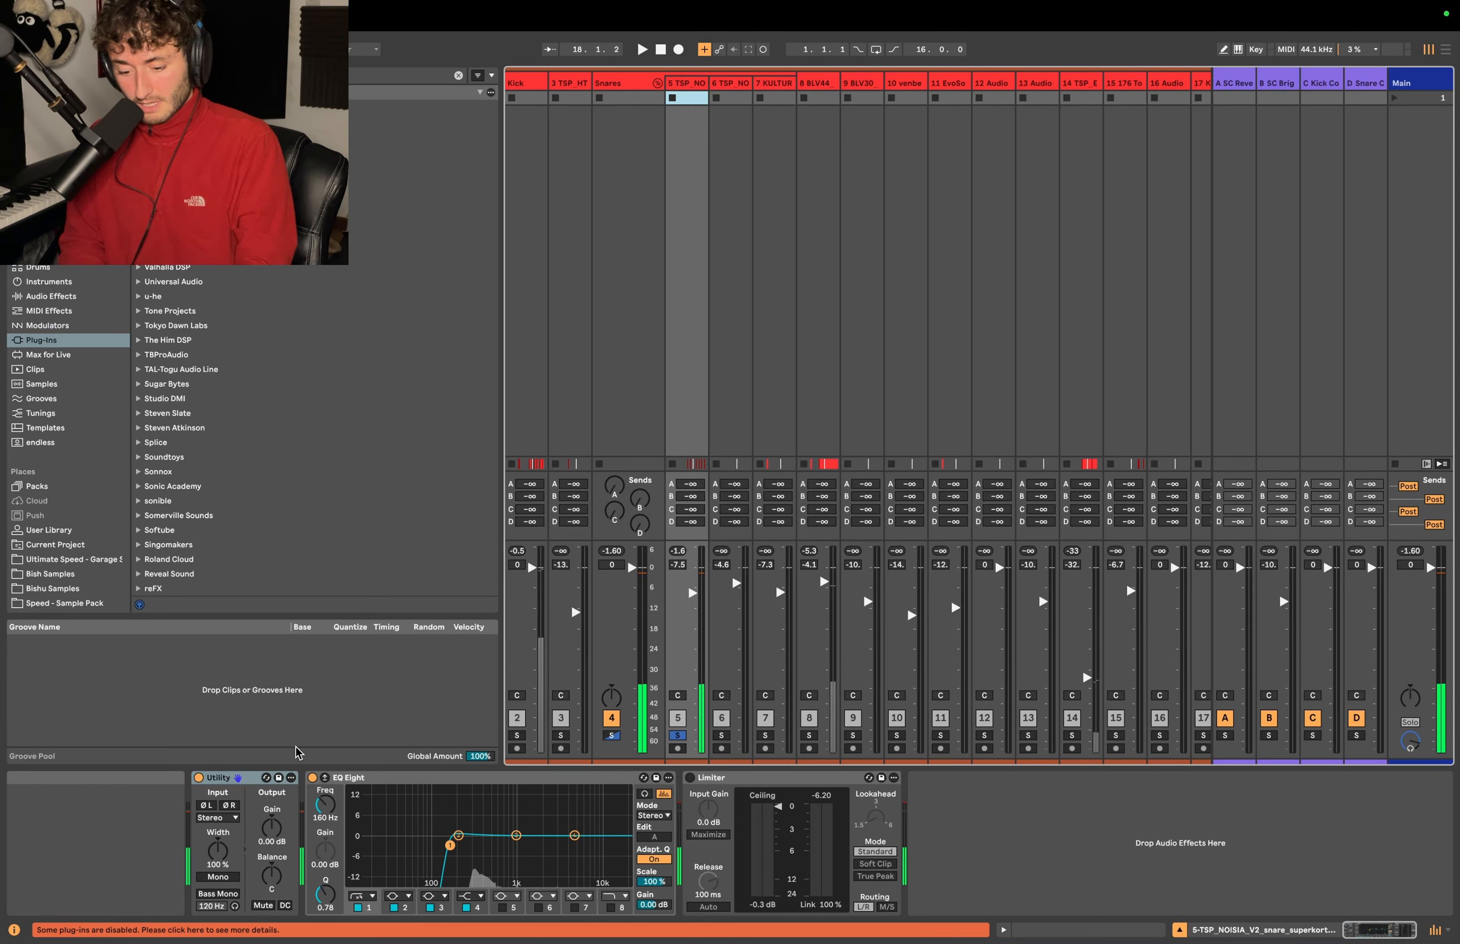
Set the snare's Utility gain to 1.00 dB, replay it to check the peak level, and return to the arrangement.
left_click_drag(269, 833, 269, 826)
key("space")
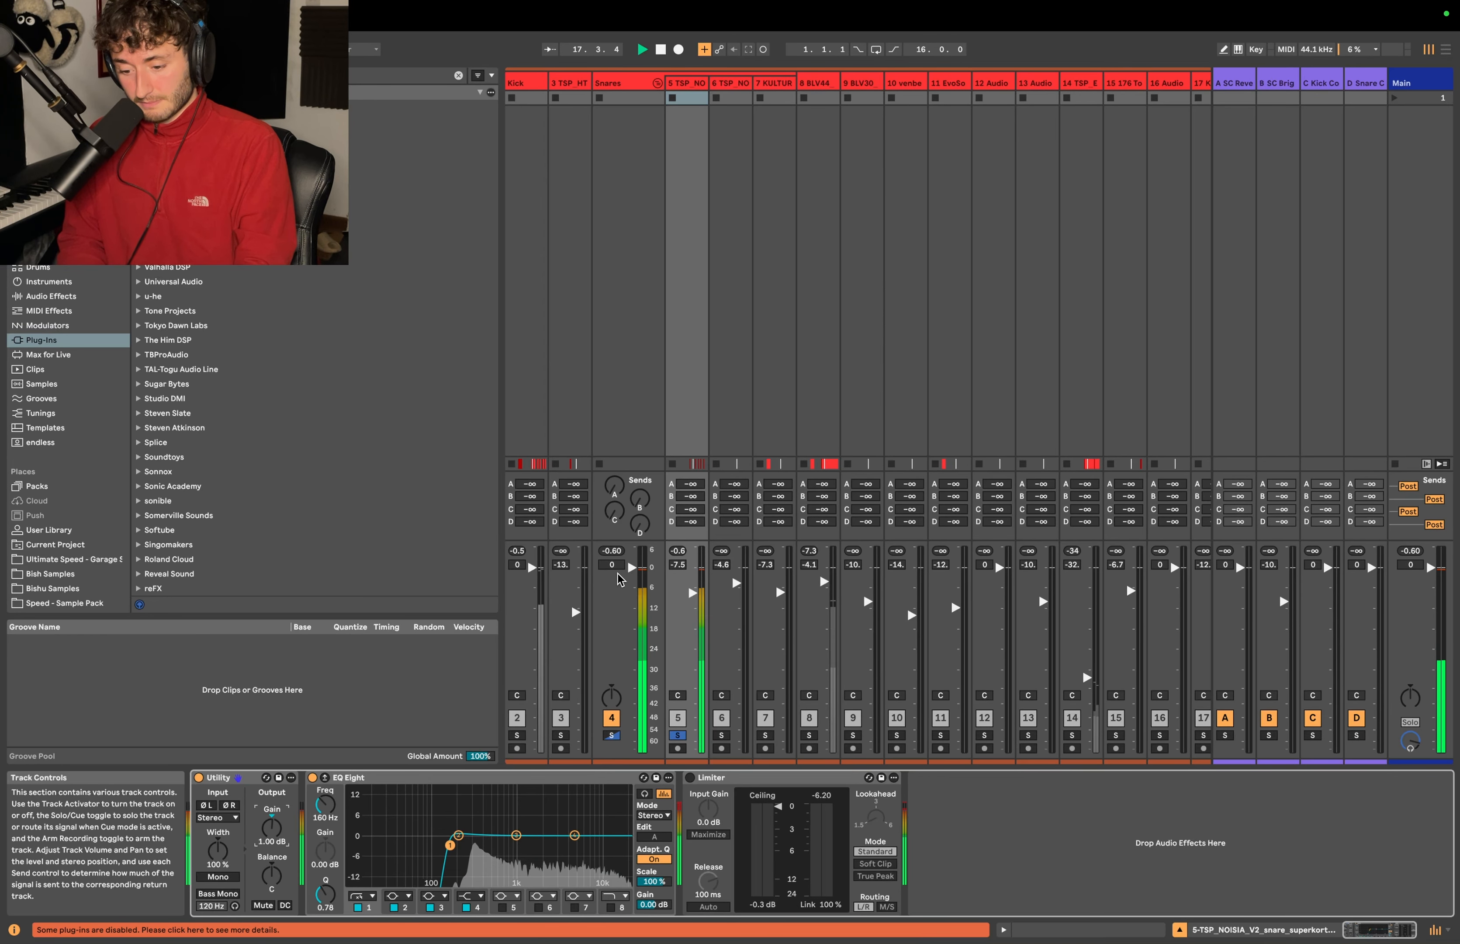
key("space")
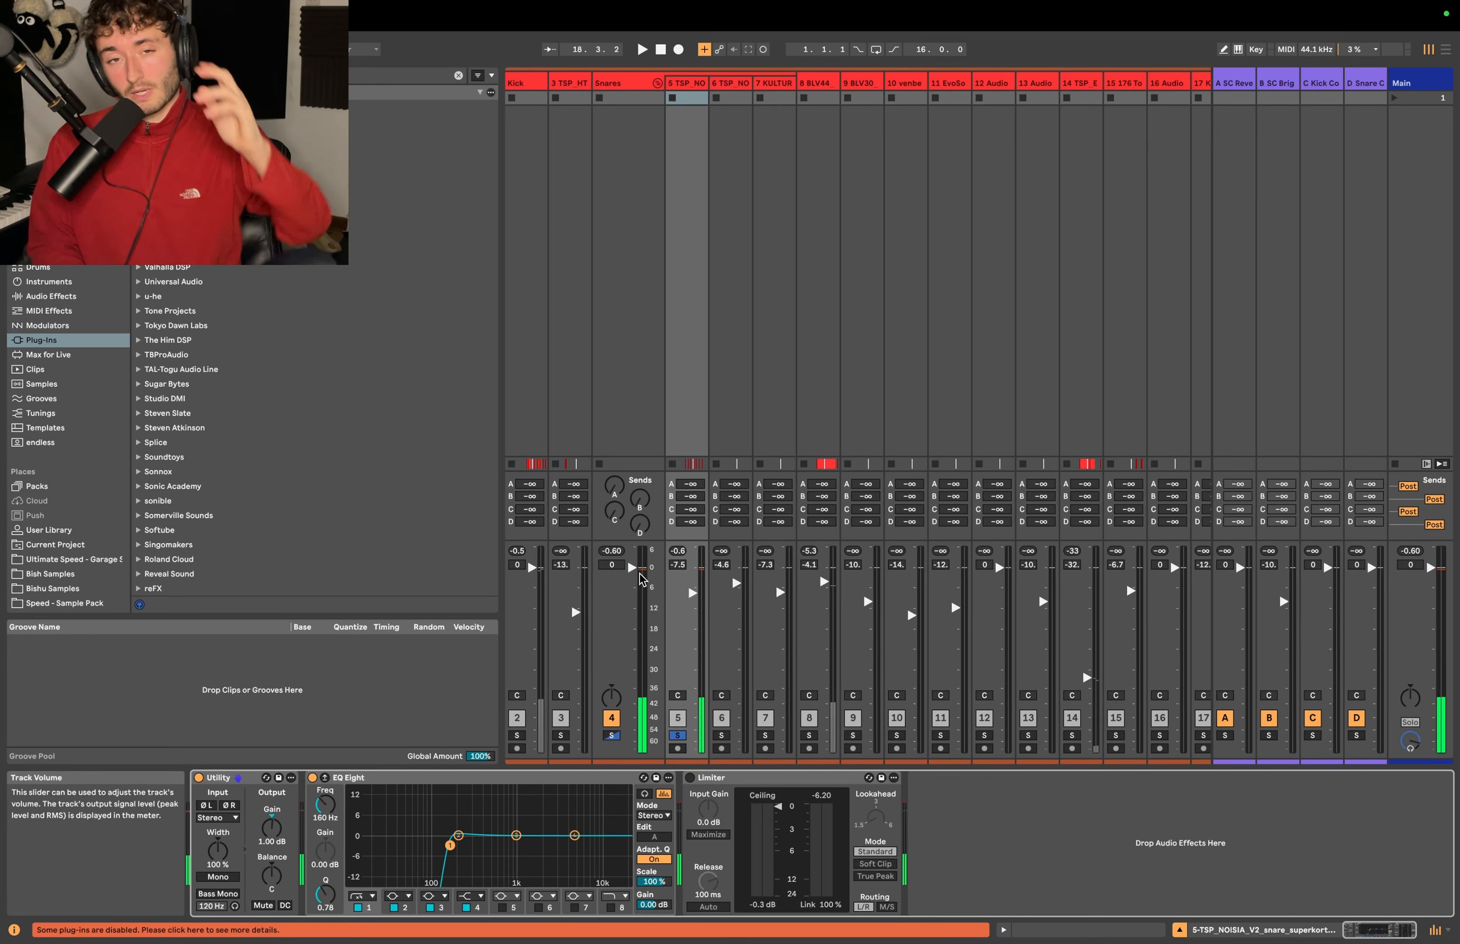
key("Tab")
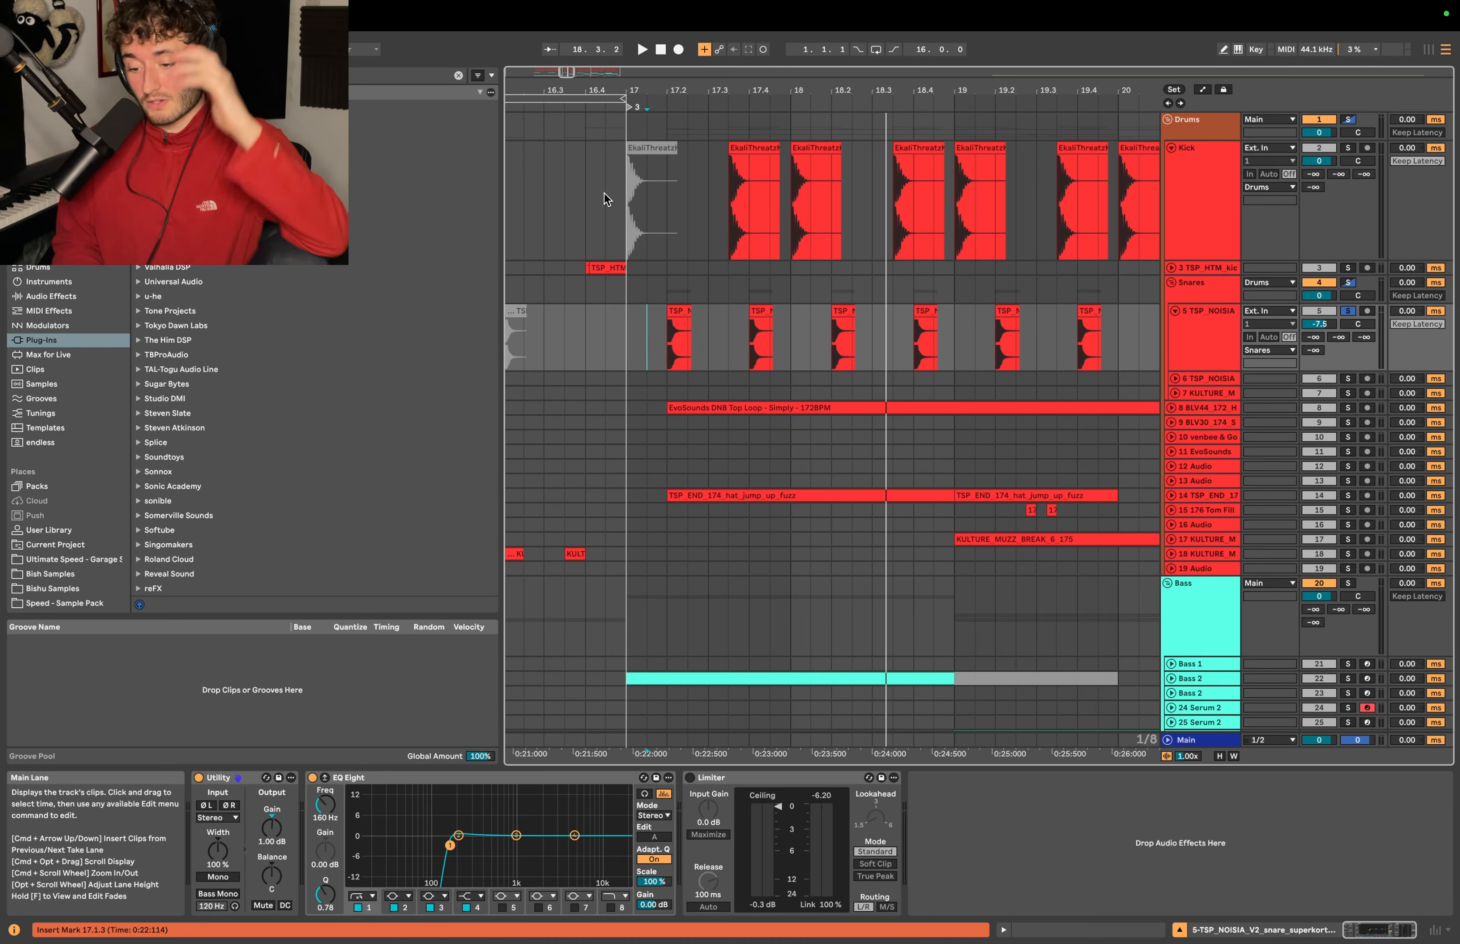
Examine the kick and snare clips at the start of the drop around bar 17.
key("minus")
left_click(1186, 215)
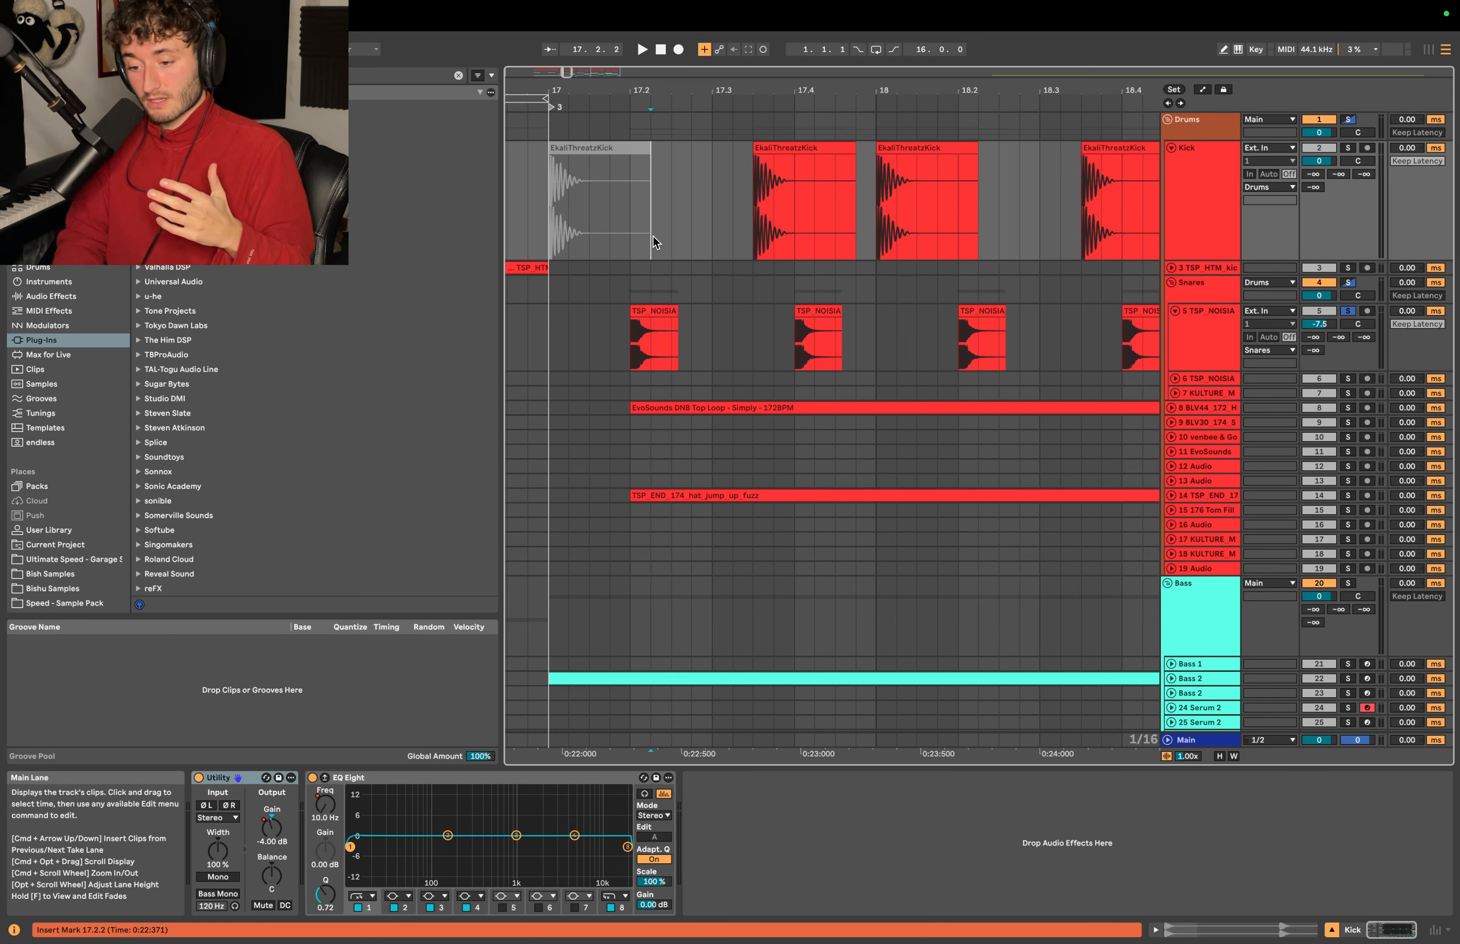
scroll(643, 233, "down", 3)
left_click(647, 309)
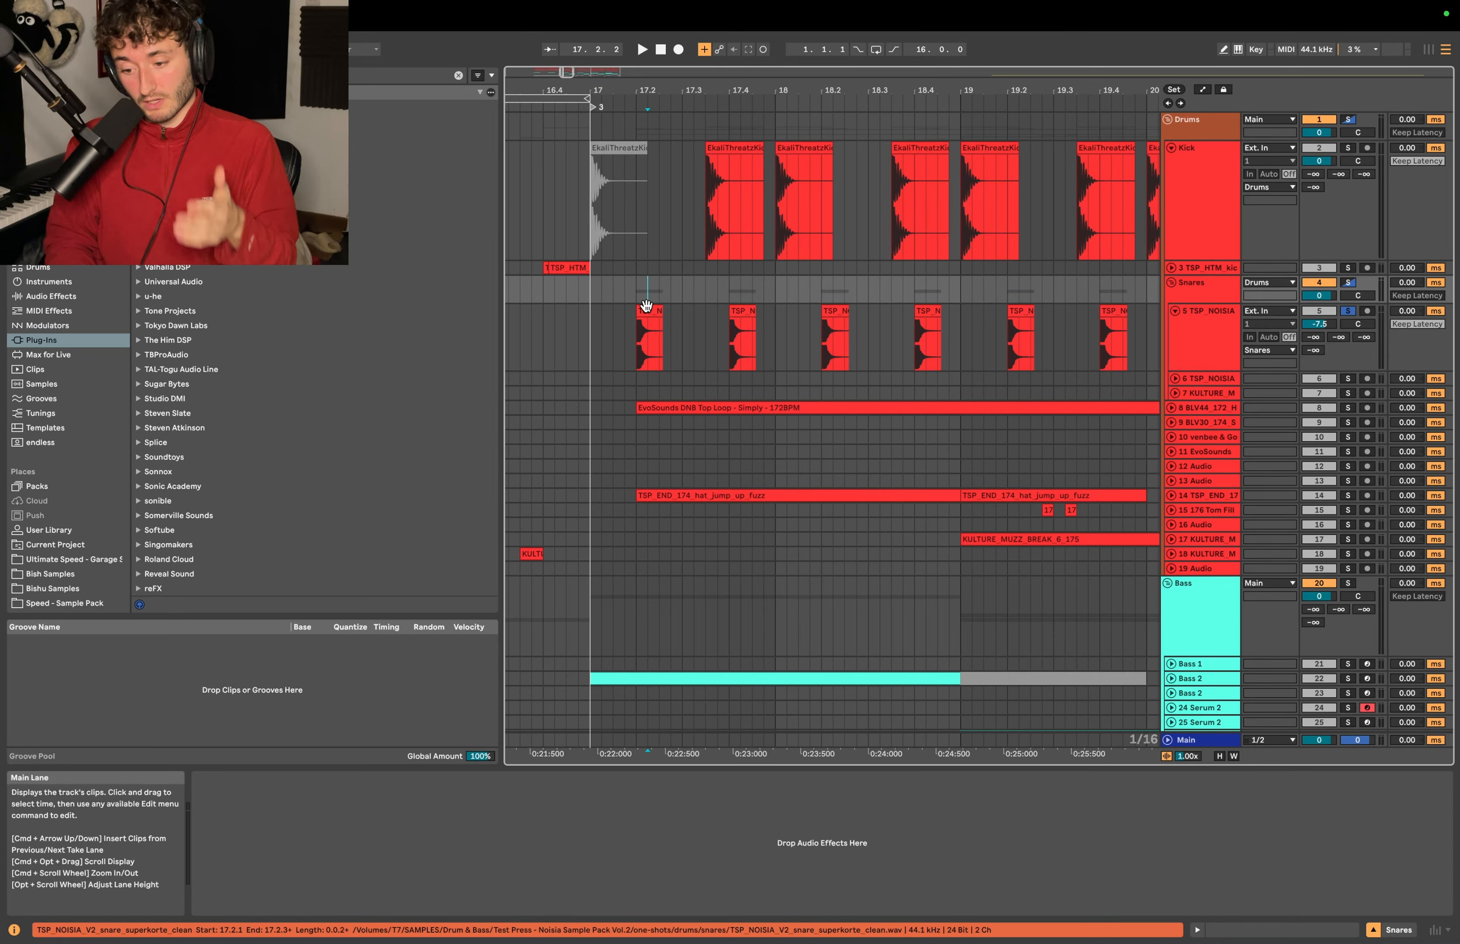
left_click(701, 218)
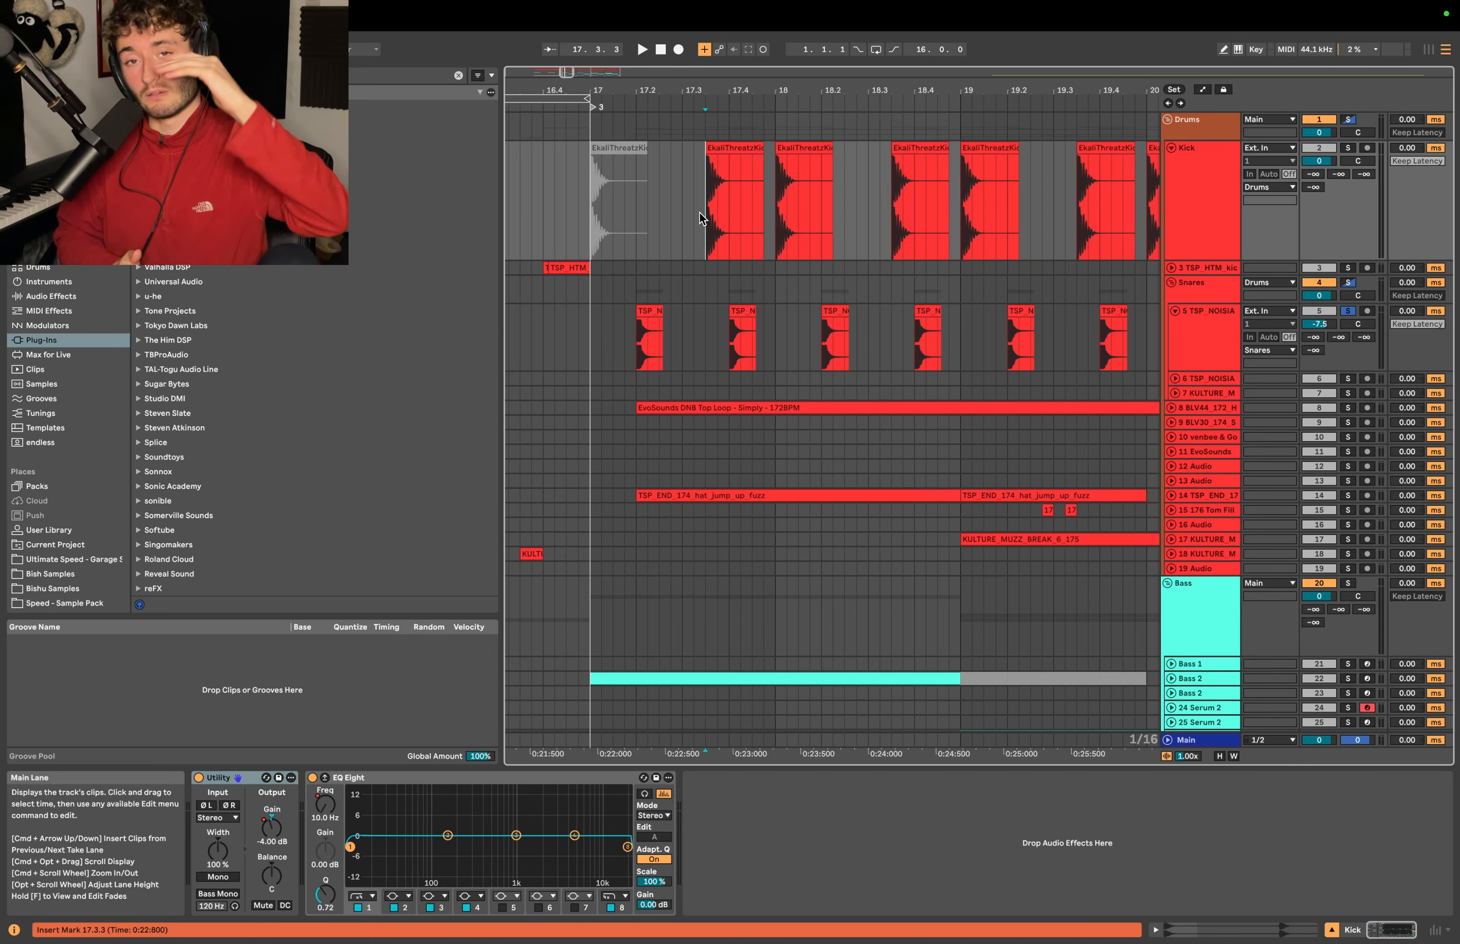
Play the soloed kick and snare from 17.1.1 through the ShaperBox 3 scope, freeze the waveform and stop playback.
left_click(694, 183)
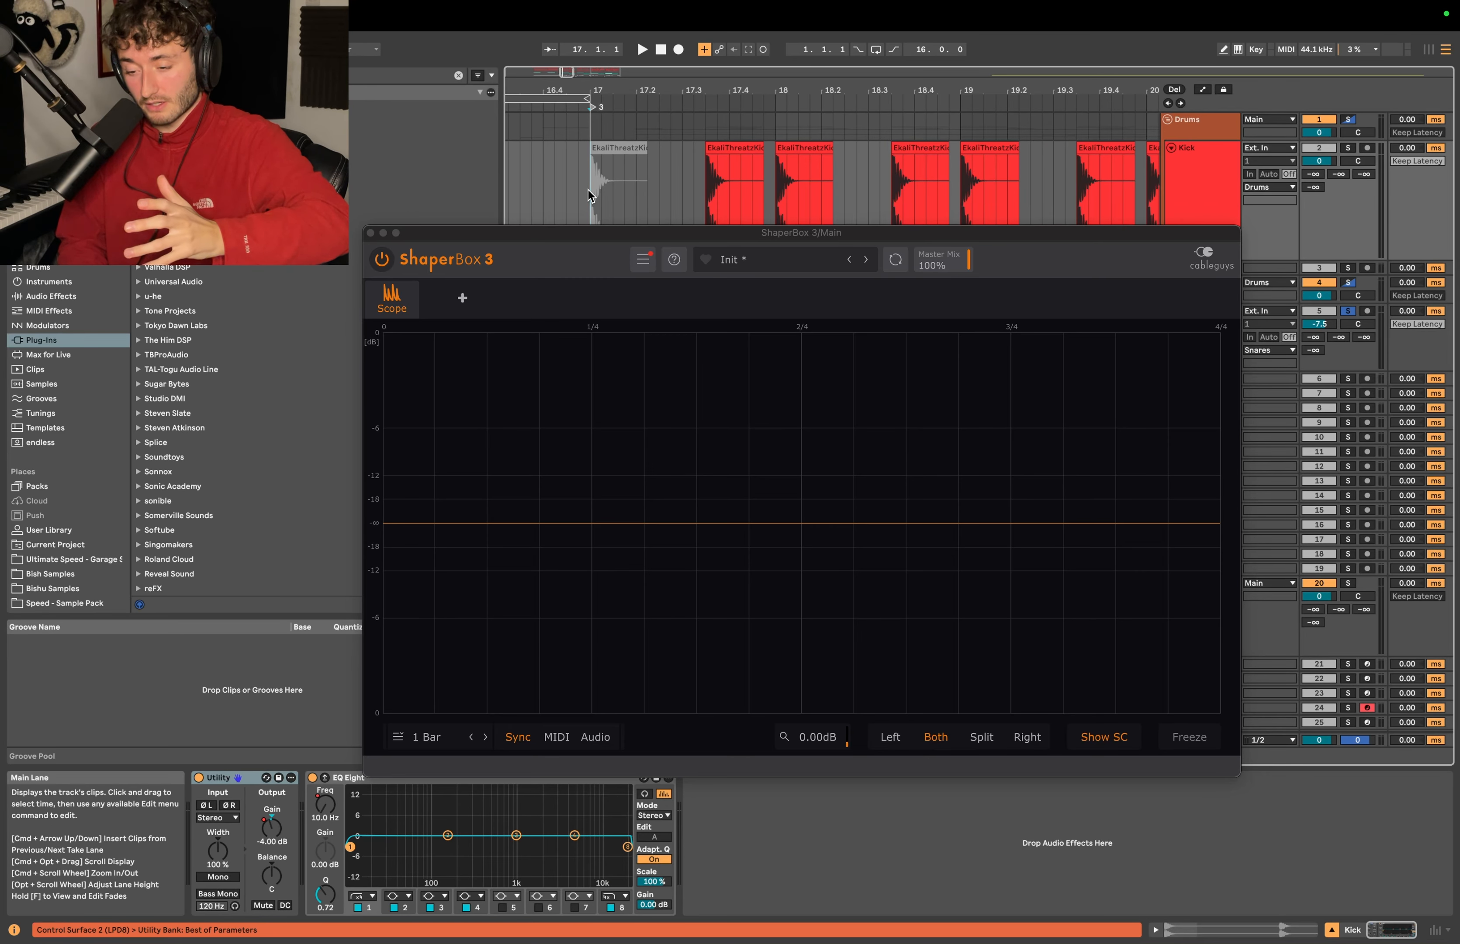
left_click(698, 184)
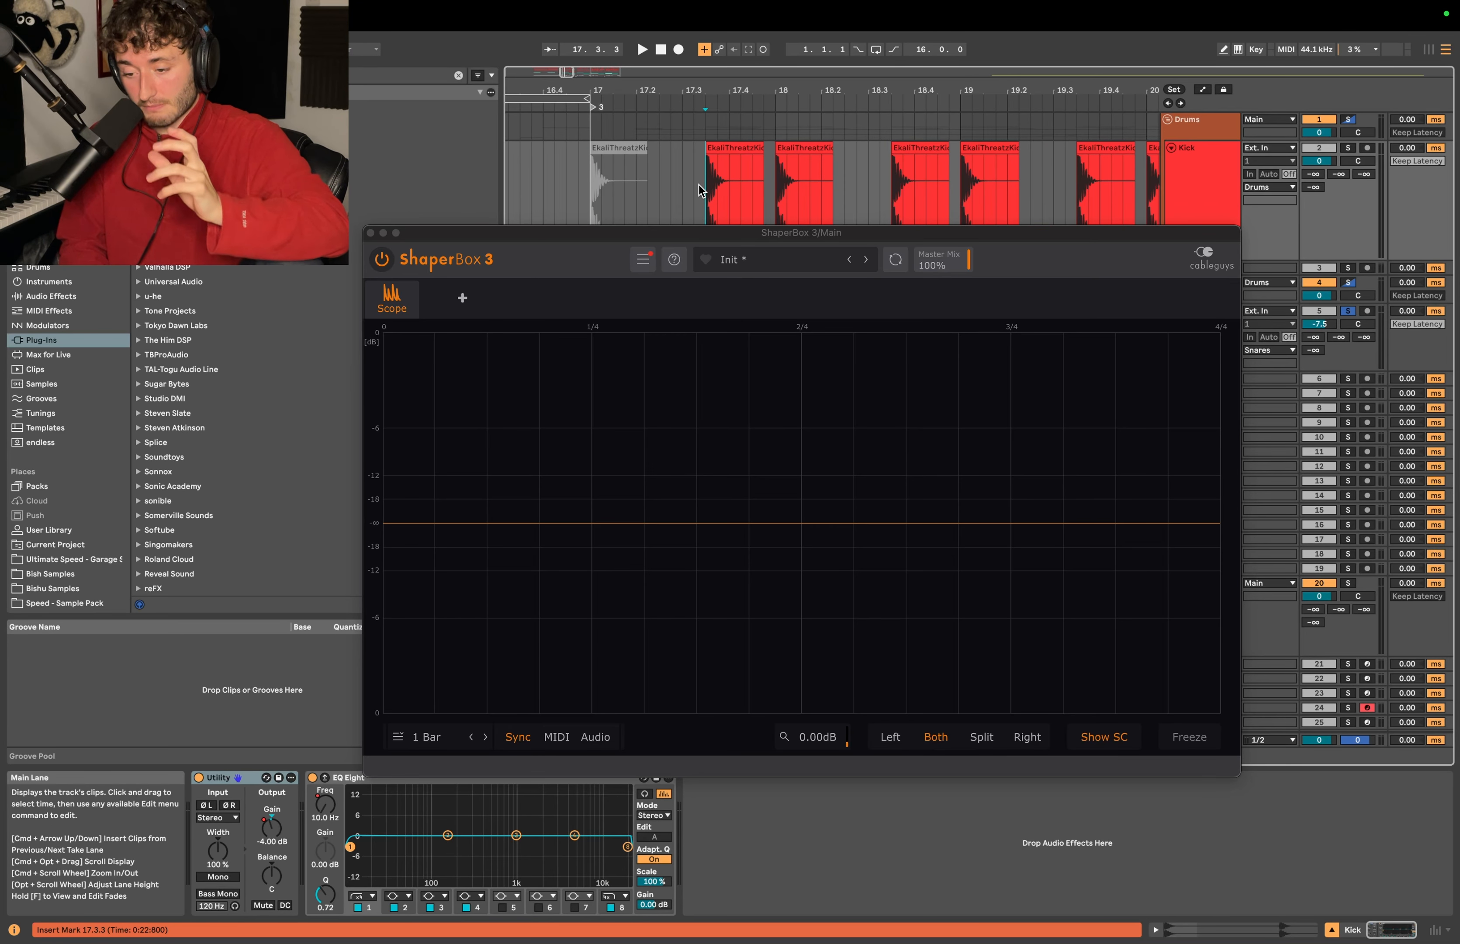
left_click(590, 184)
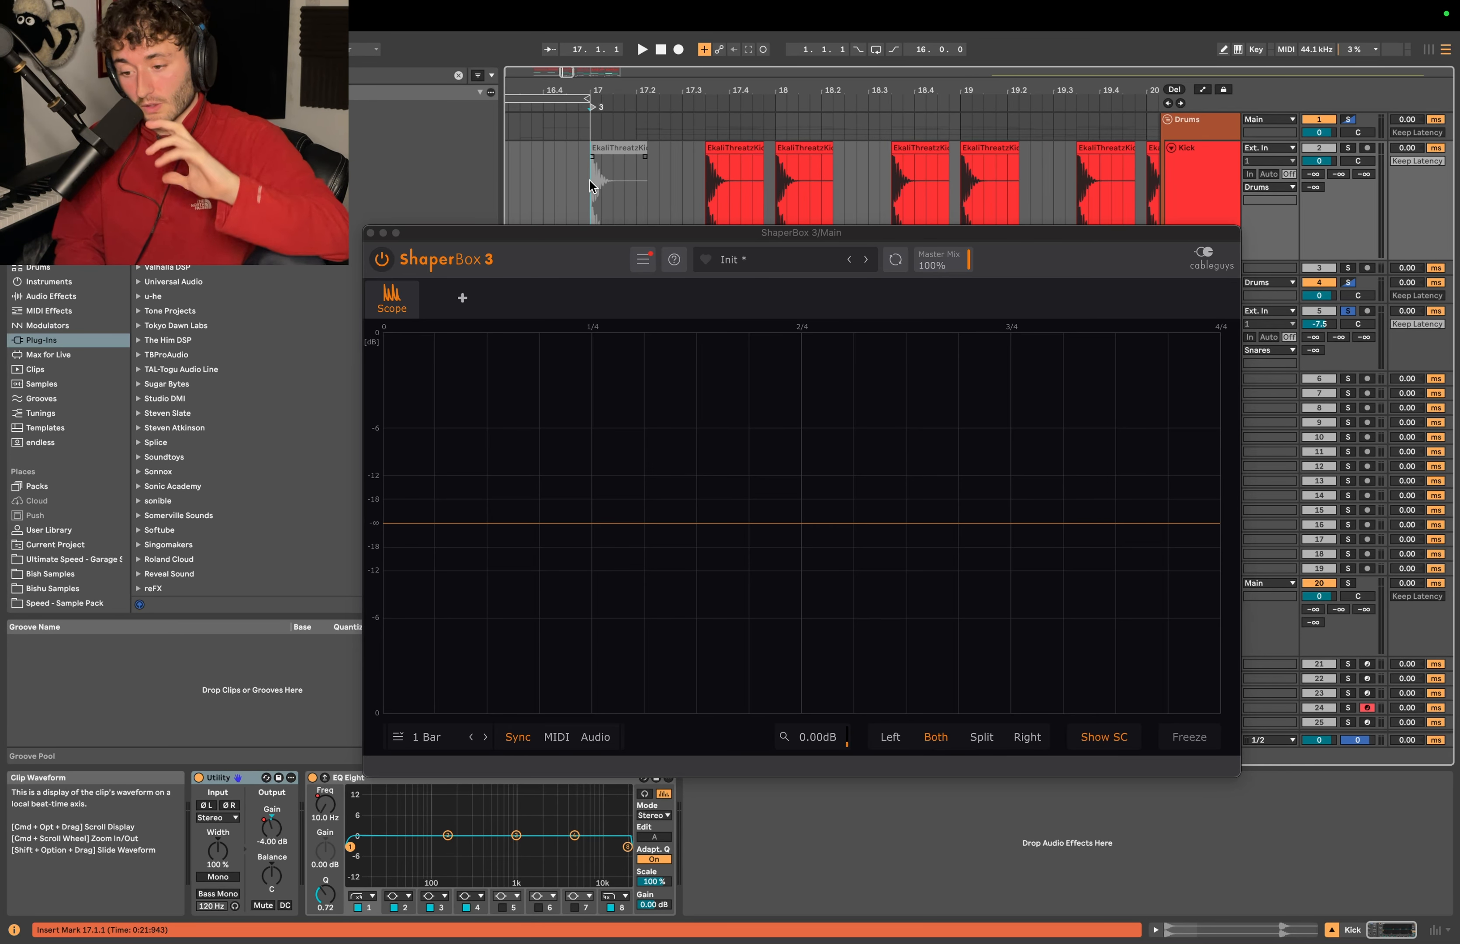
key("space")
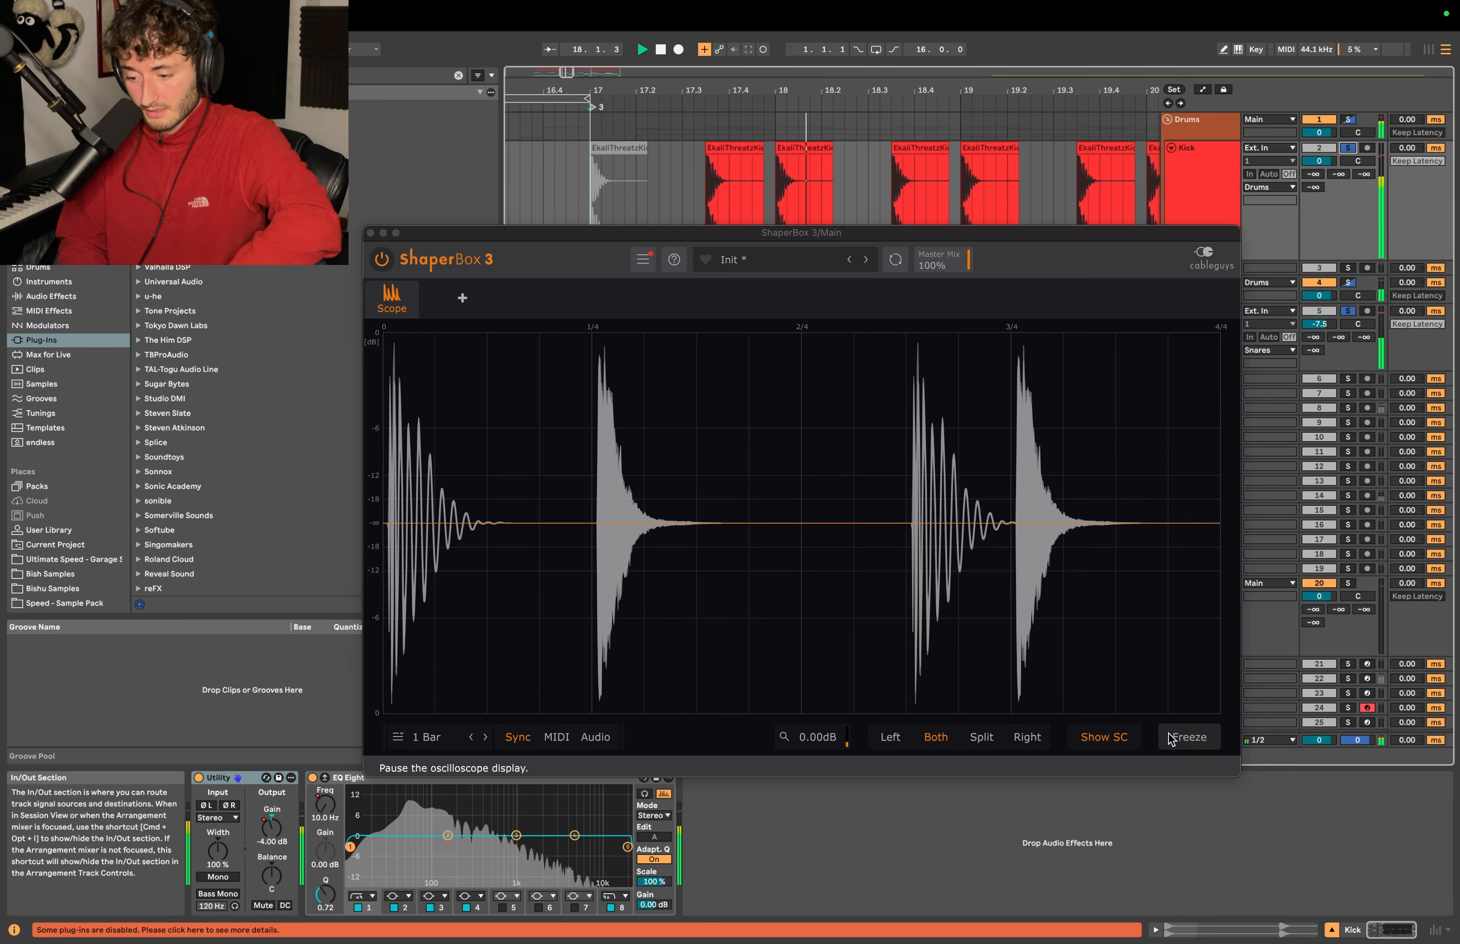
left_click(1169, 737)
key("space")
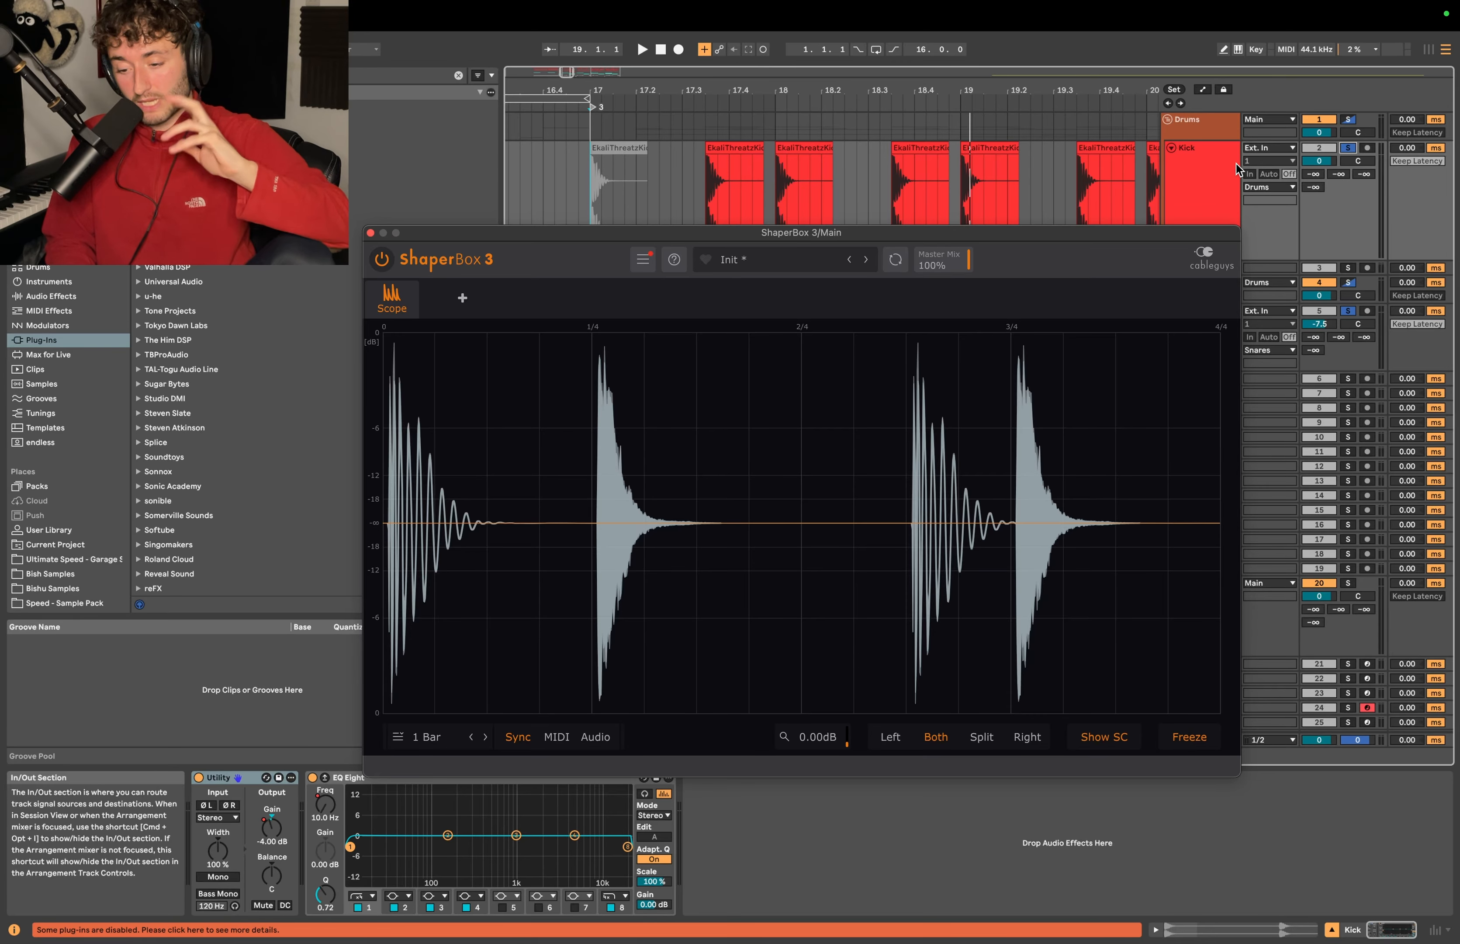
Reposition the ShaperBox 3 window, play the full unsoloed mix from 17.1.1 and freeze its waveform in the scope.
left_click_drag(1011, 235, 959, 213)
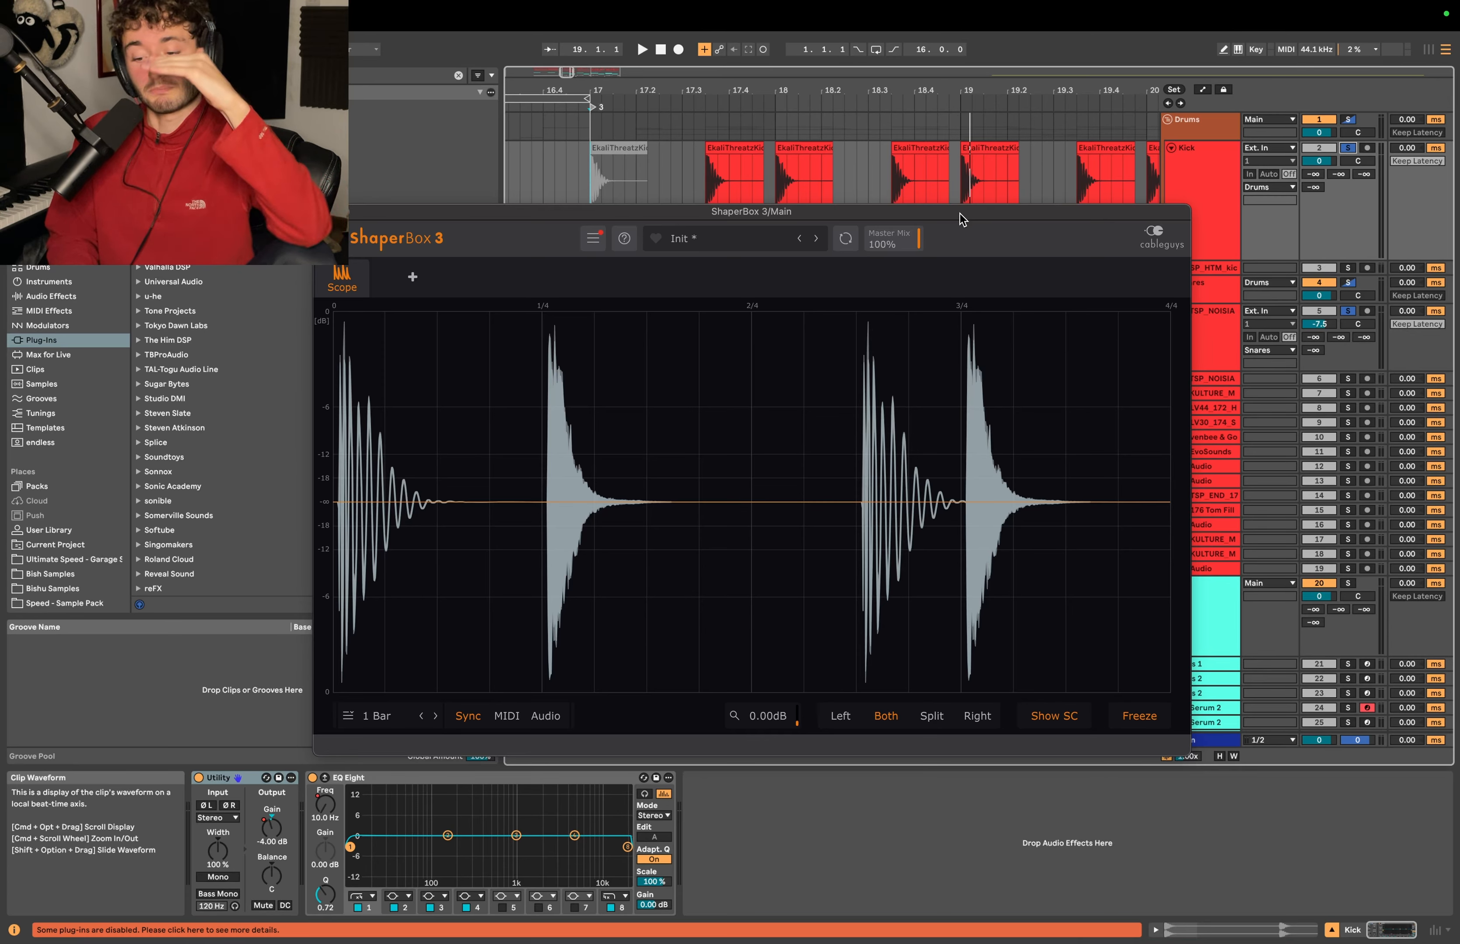
key("space")
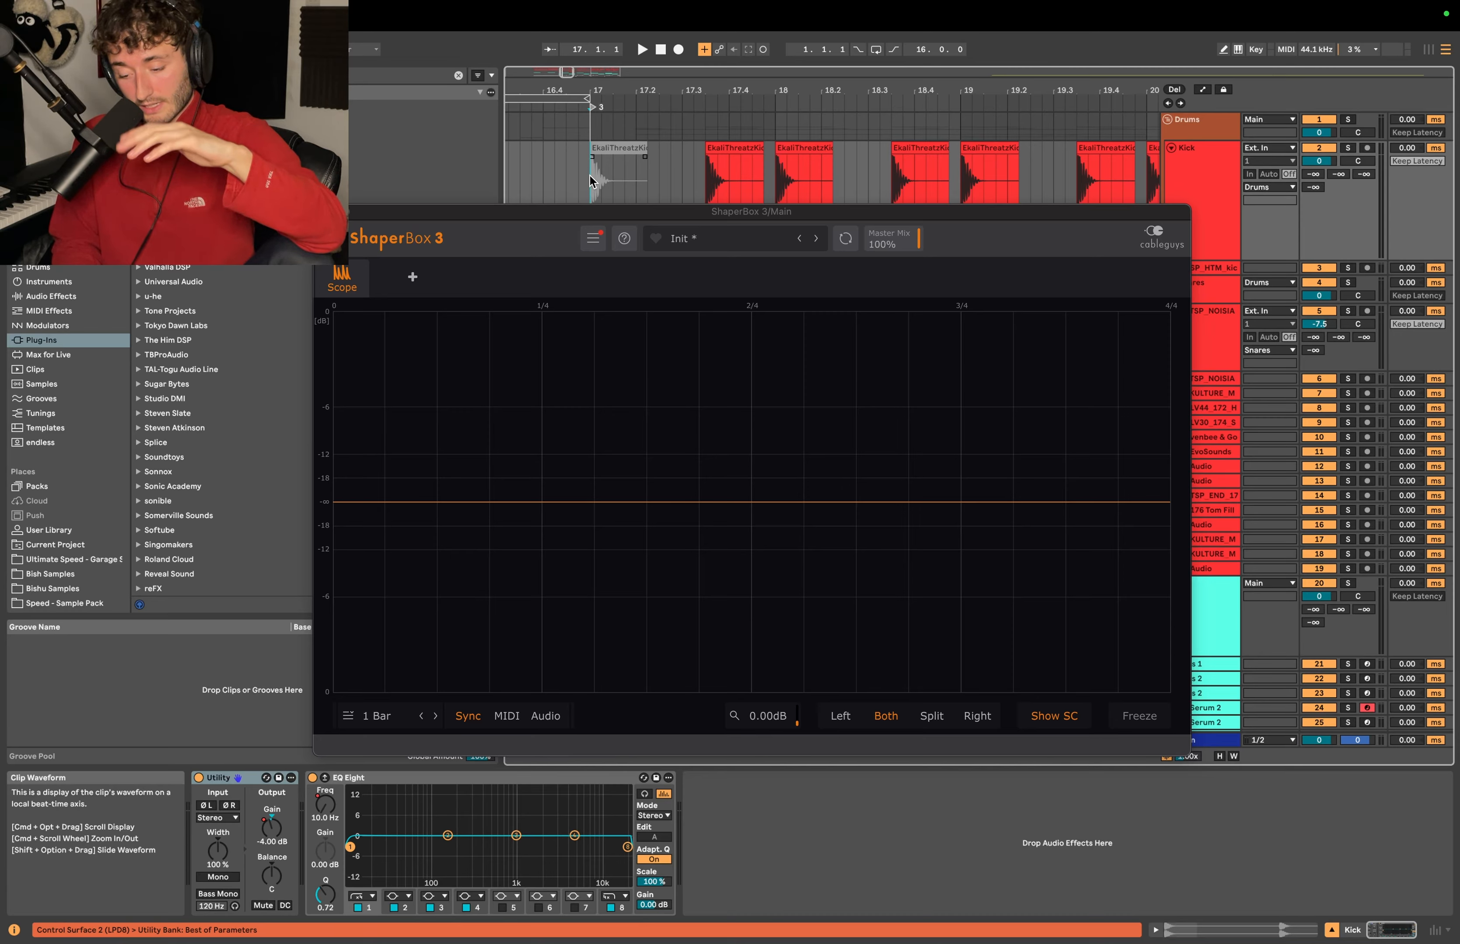
key("space")
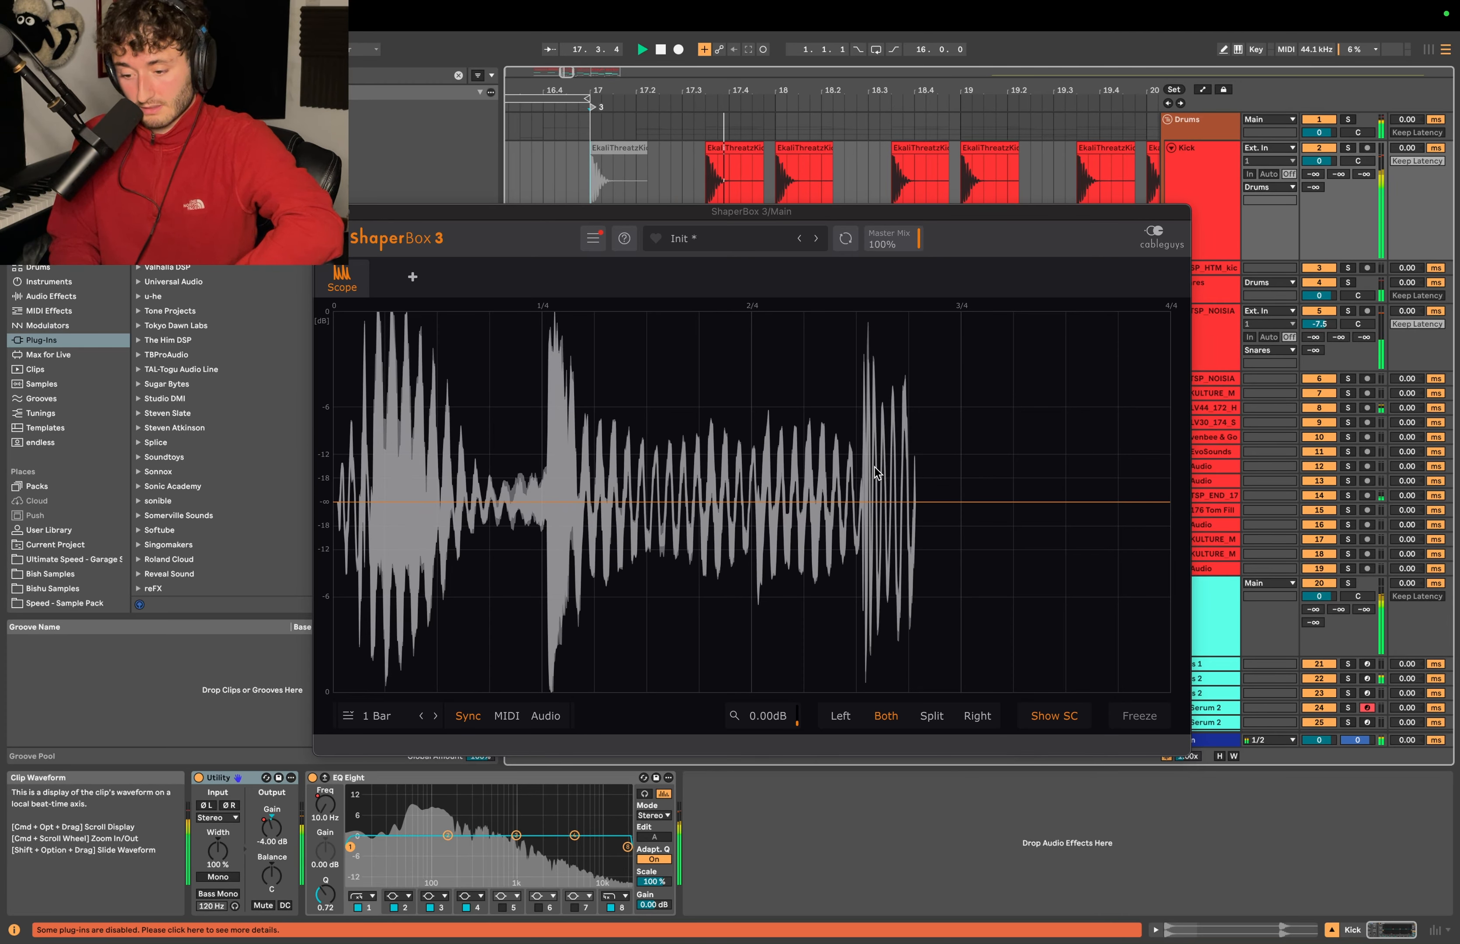
key("space")
left_click(1129, 716)
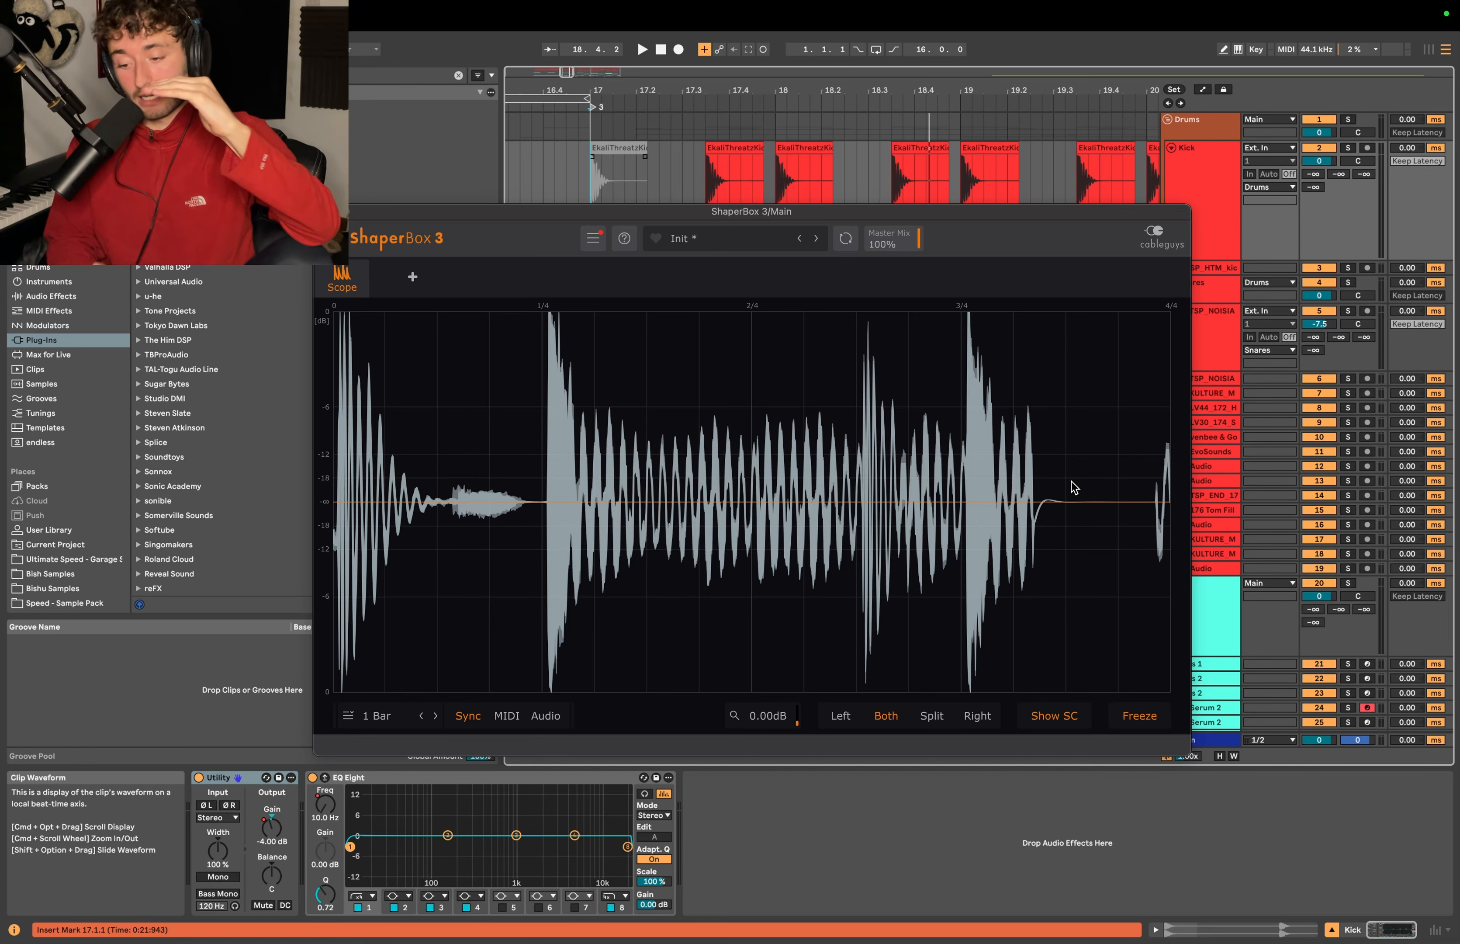
Close the ShaperBox 3 window, solo the Kick track and play it briefly.
left_click(322, 212)
left_click(1218, 184)
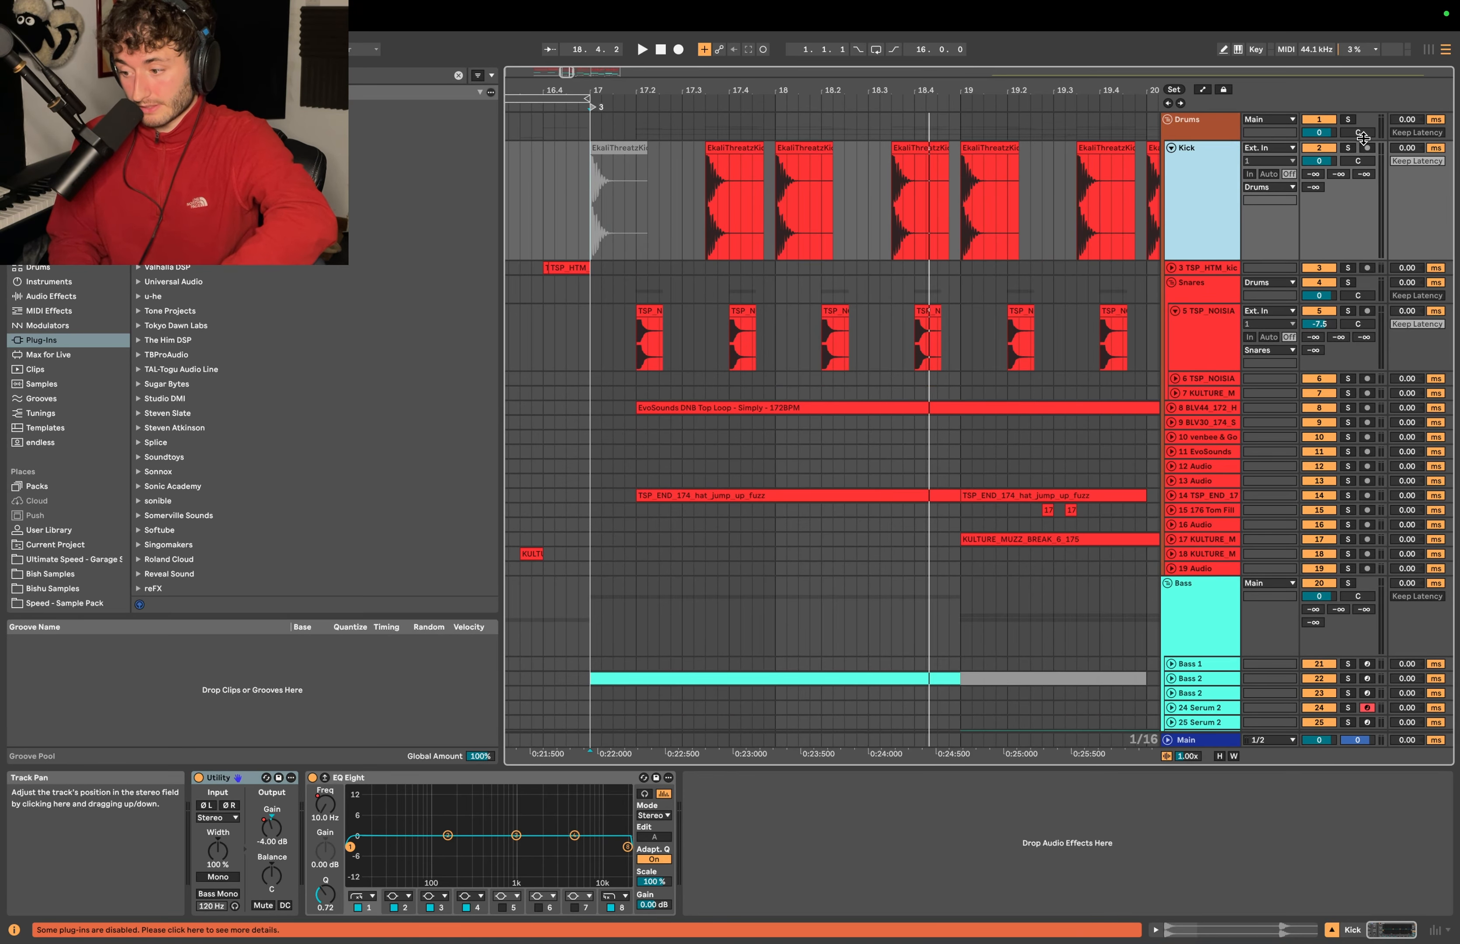
left_click(1348, 148)
left_click(1207, 167)
key("space")
key("space")
Search the plug-ins for GClip, load it on the Kick track and reposition its window.
key("super+f")
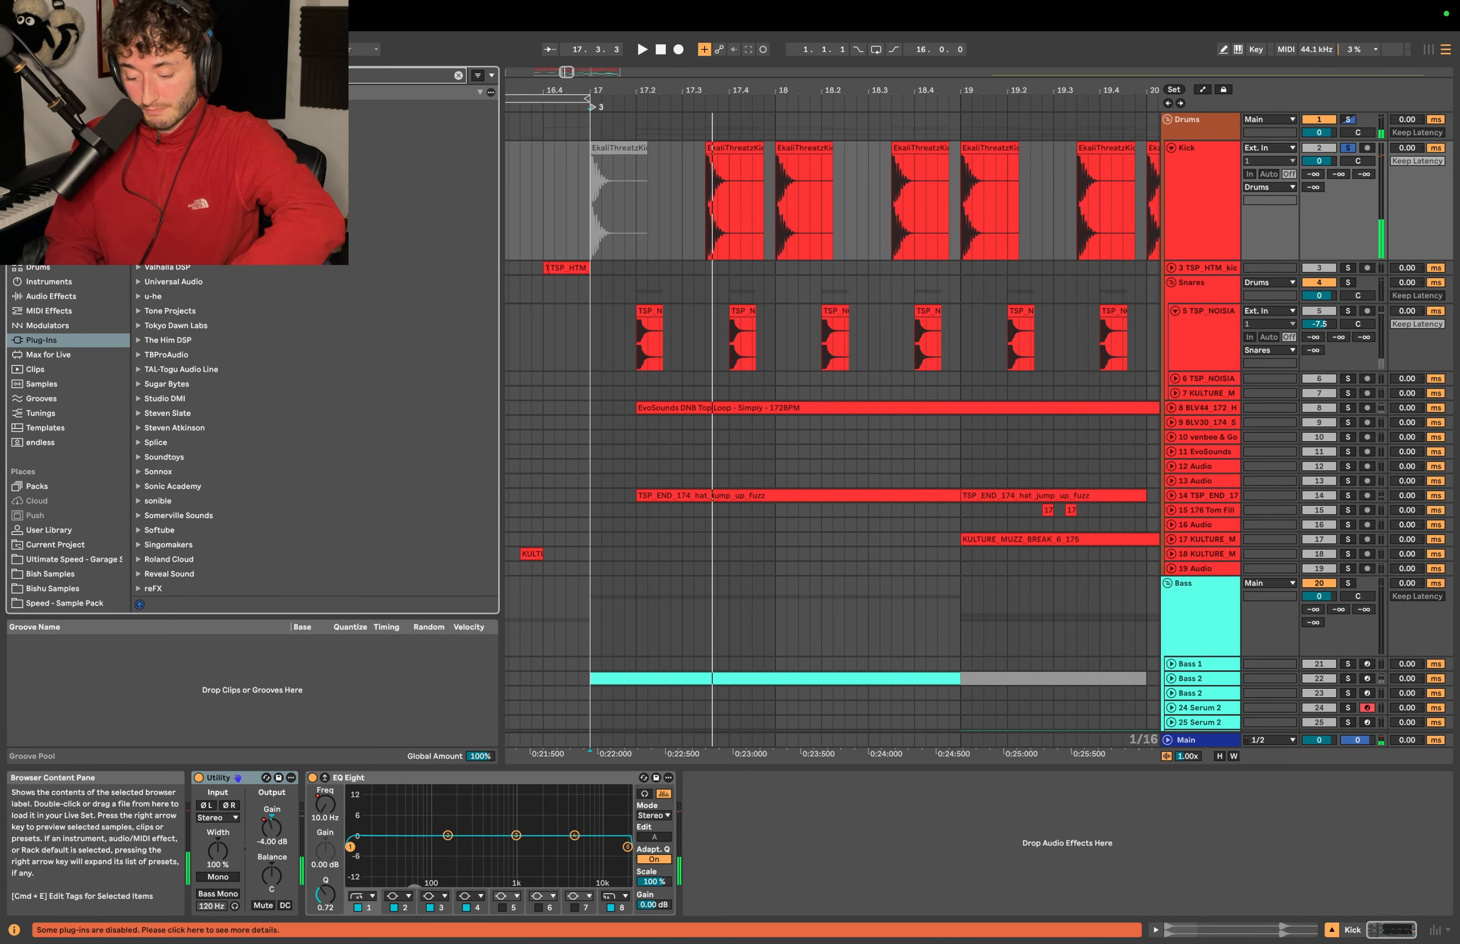
type("gclip")
key("Down")
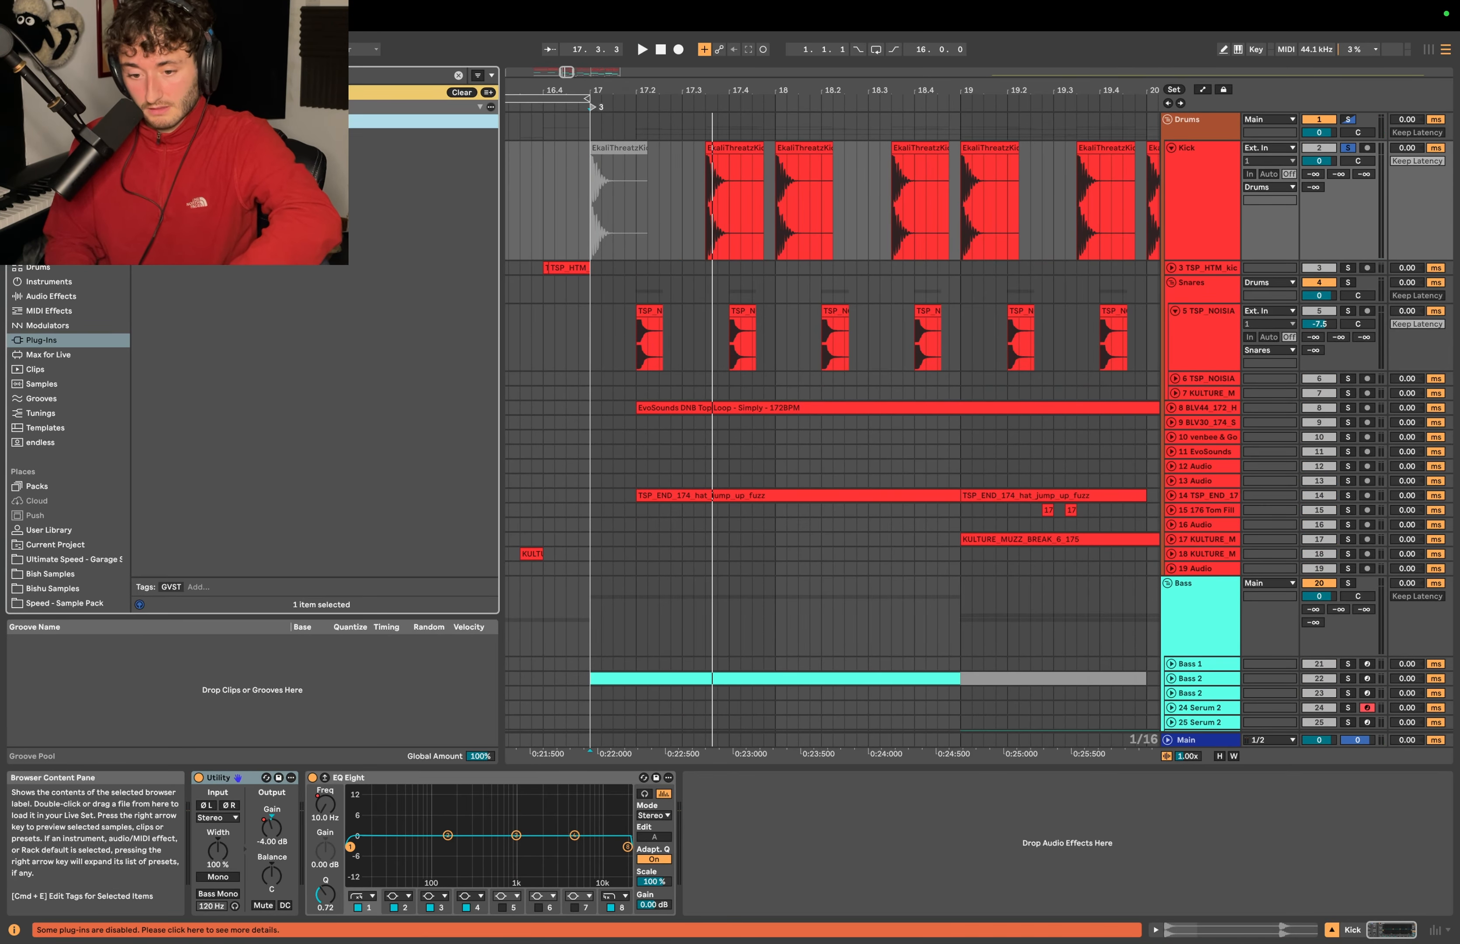
key("Return")
left_click_drag(562, 222, 681, 250)
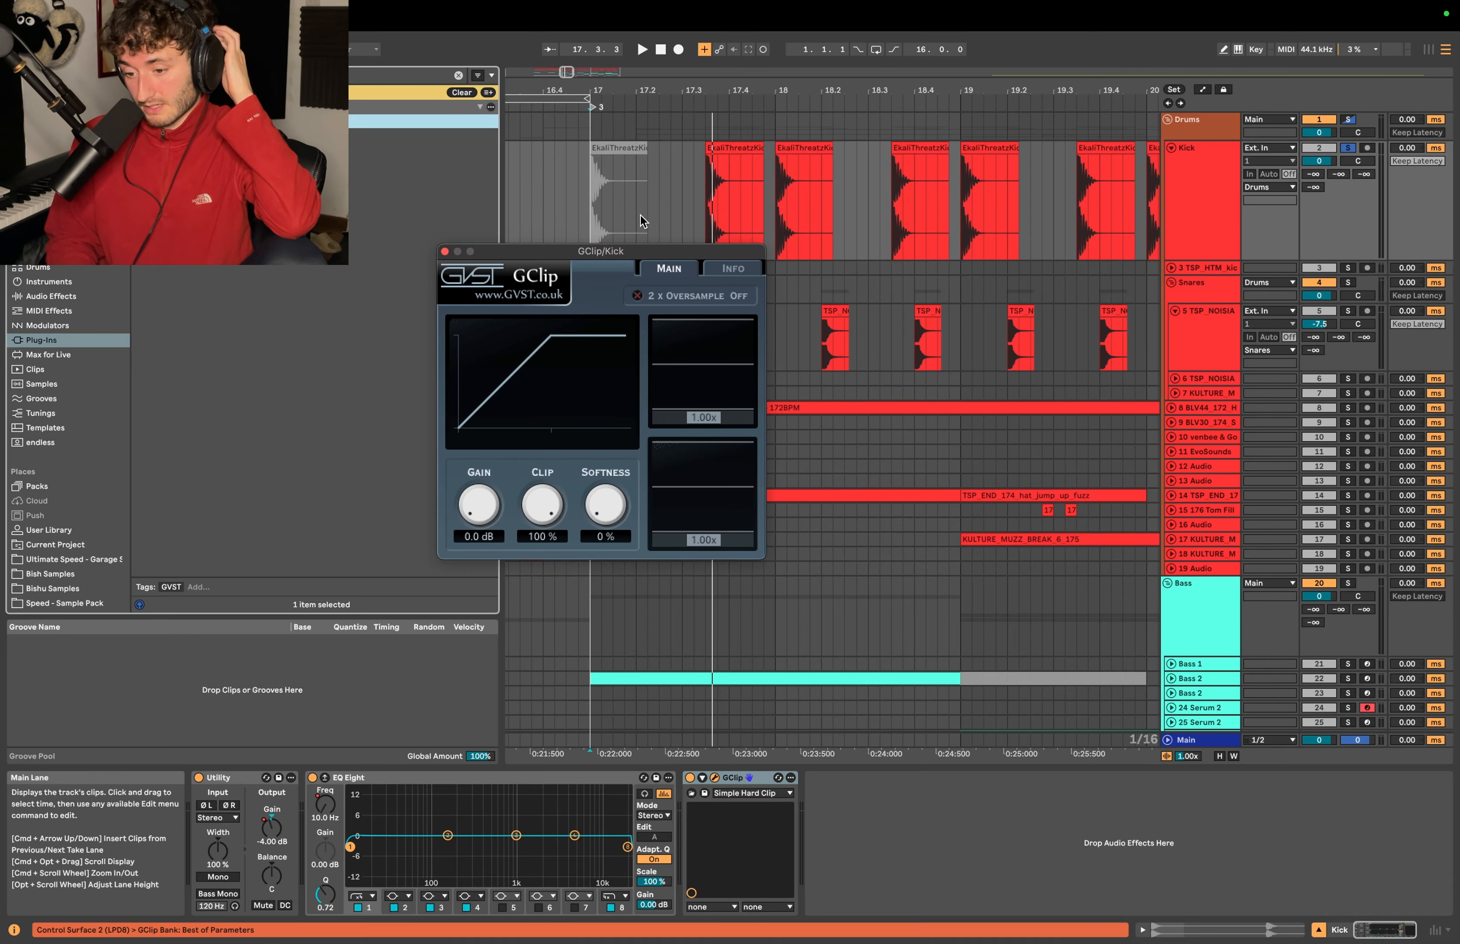
Set playback to start at 17.3.3, open ShaperBox 3 on Main beside the kick's GClip window, and play the soloed kick.
left_click(693, 200)
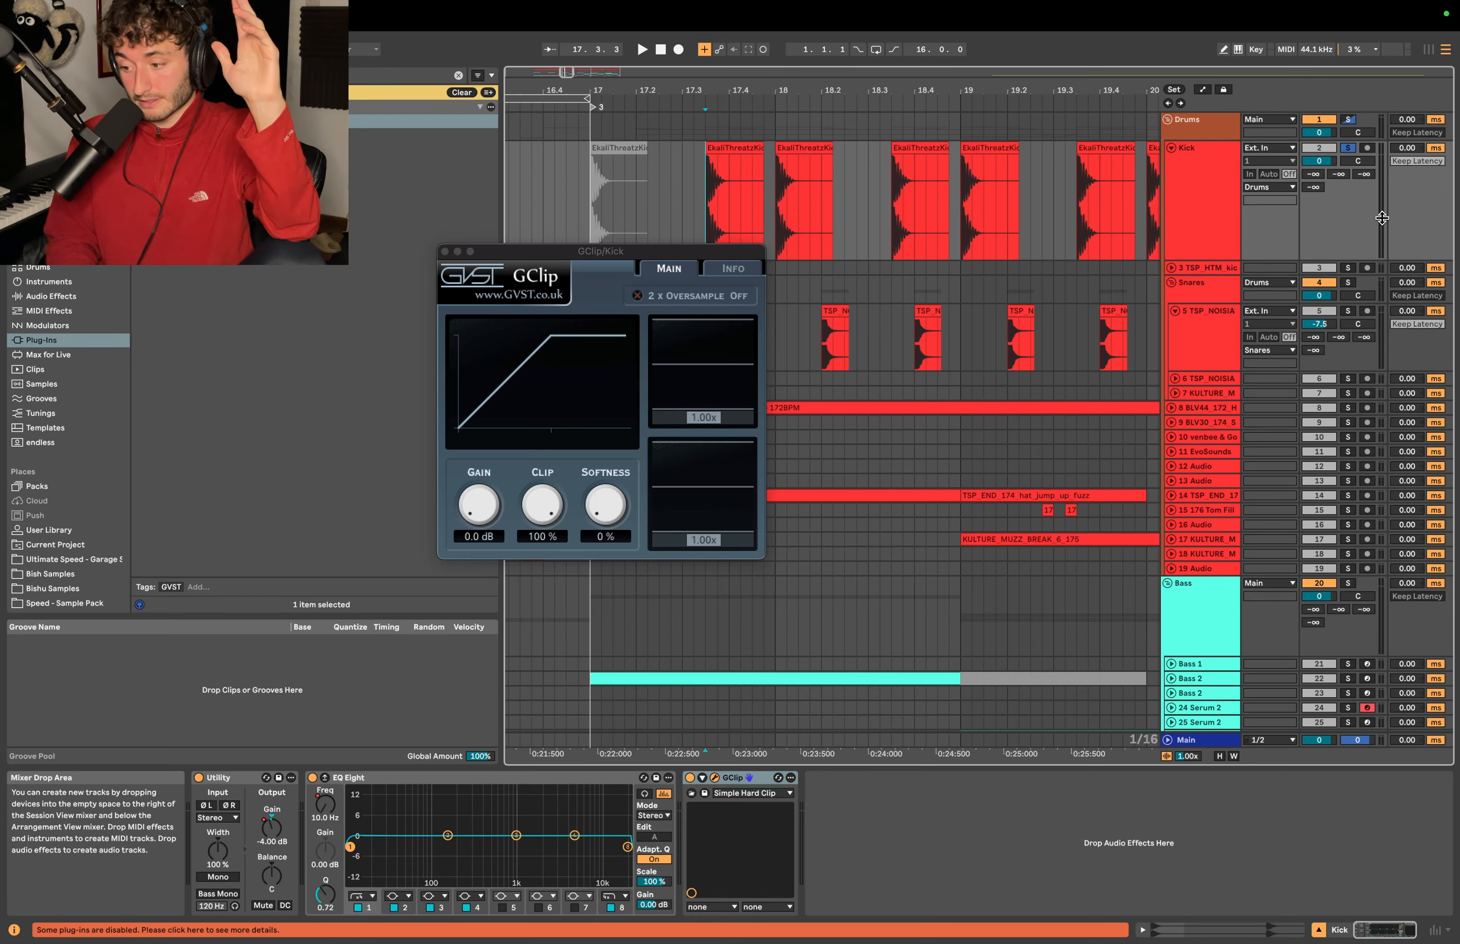
left_click(706, 740)
left_click(346, 777)
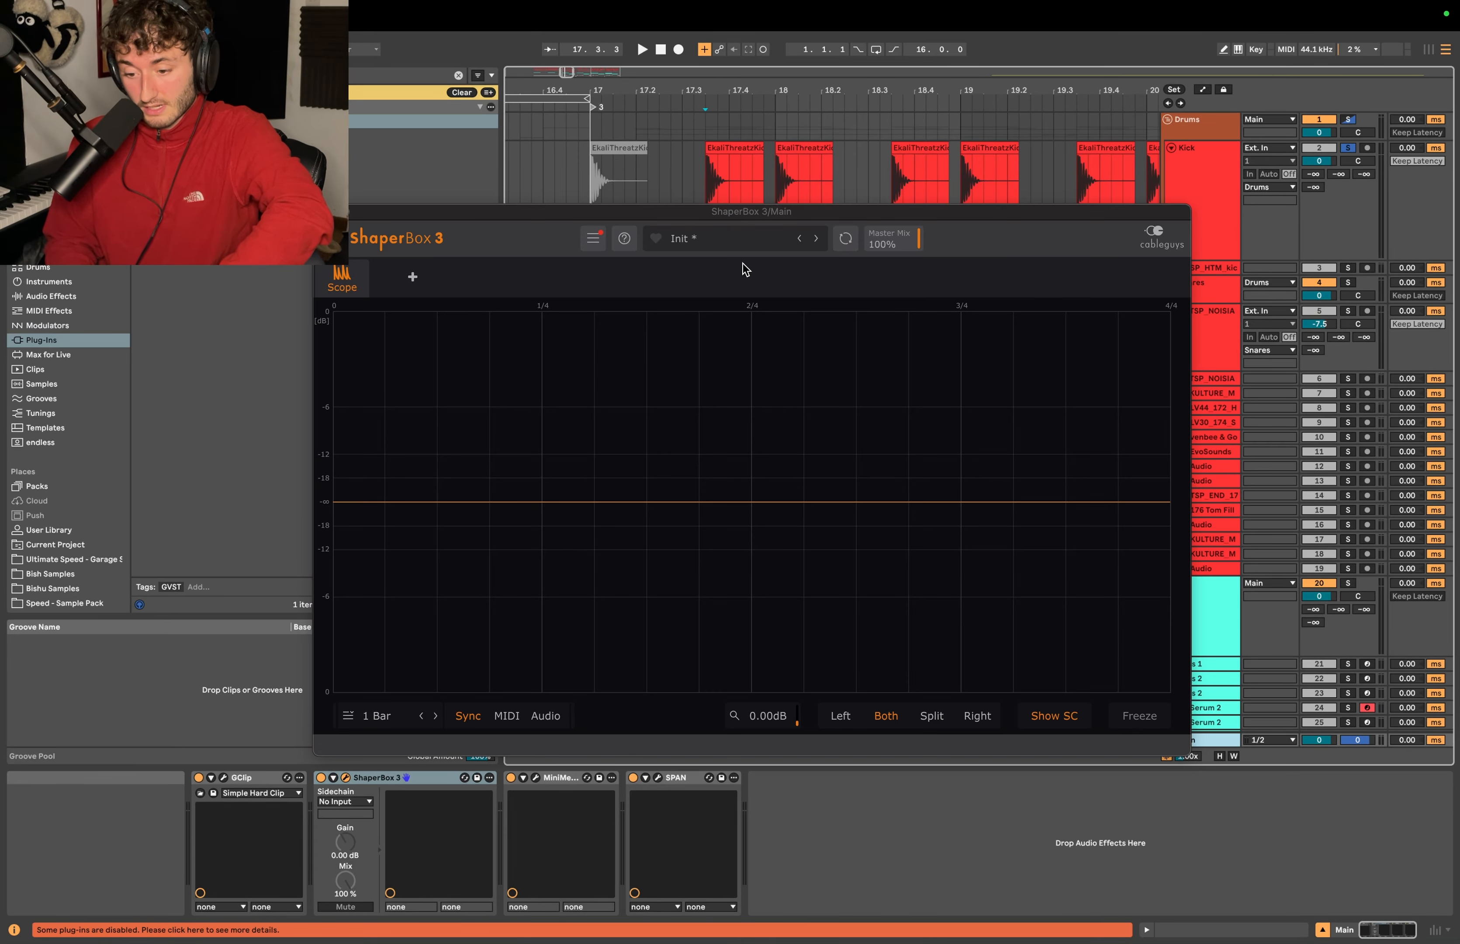
left_click_drag(648, 214, 1068, 248)
left_click_drag(616, 251, 372, 269)
key("space")
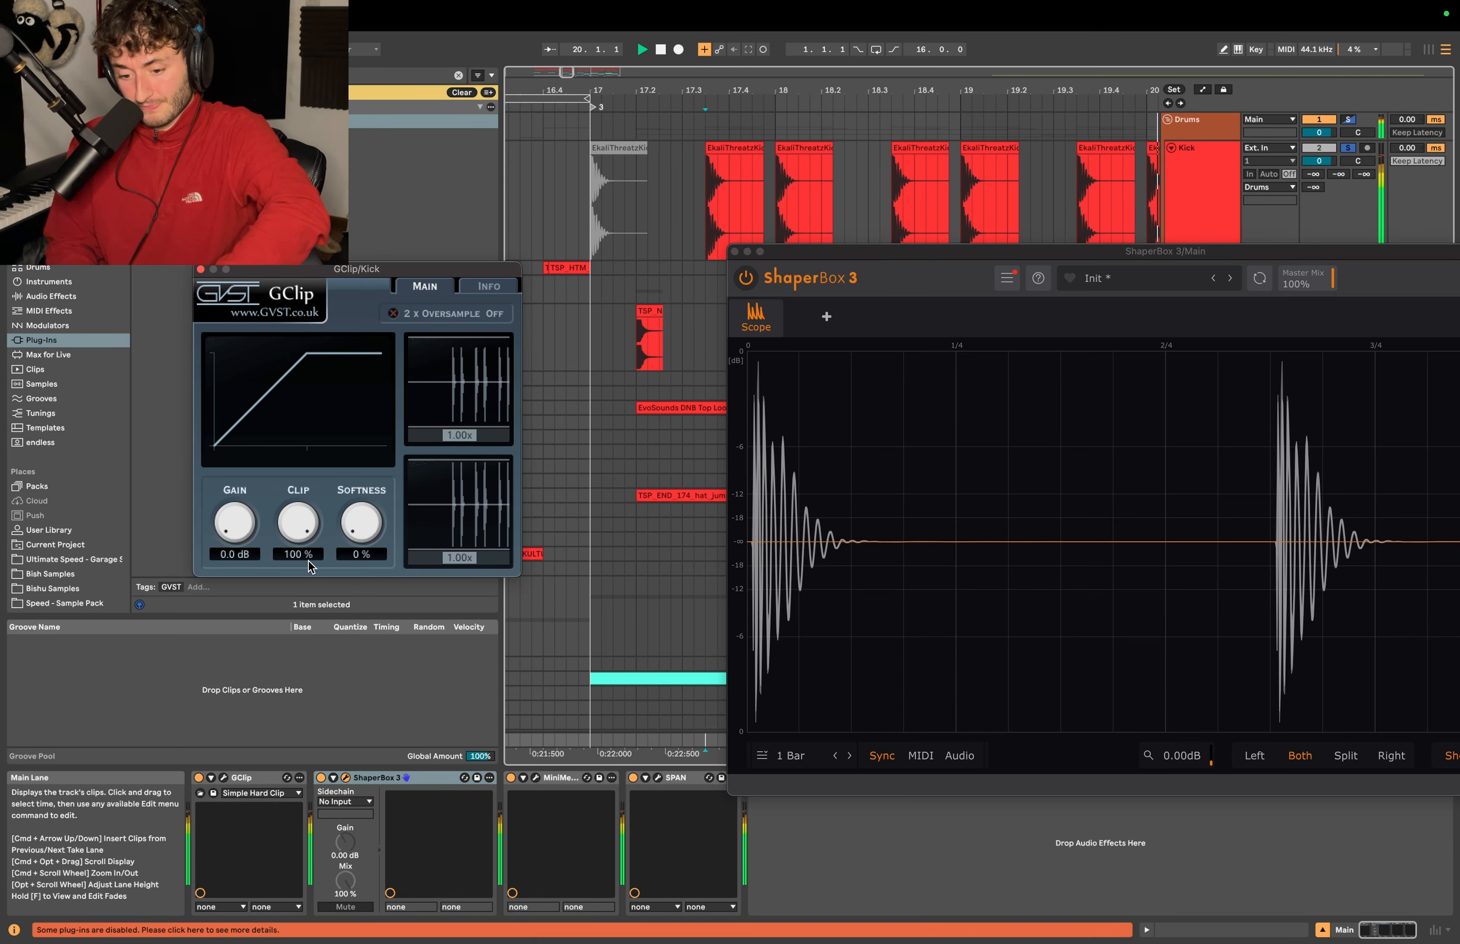
Try the kick's GClip Clip at 66 % and 4 % during playback, stop, and return it to 100 %.
left_click_drag(297, 523, 292, 555)
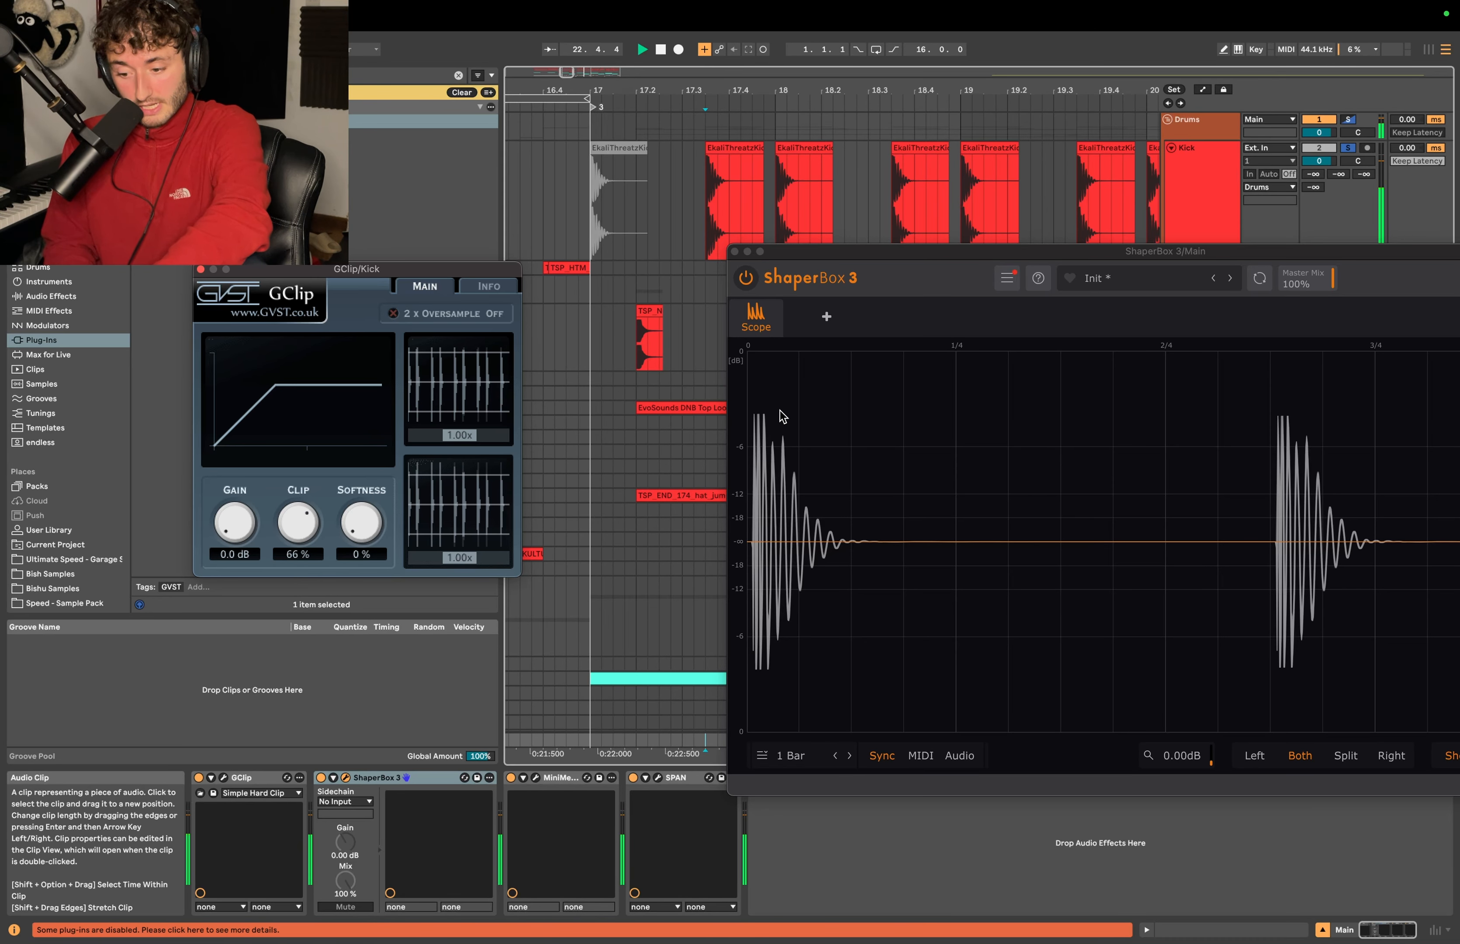
left_click_drag(299, 523, 308, 574)
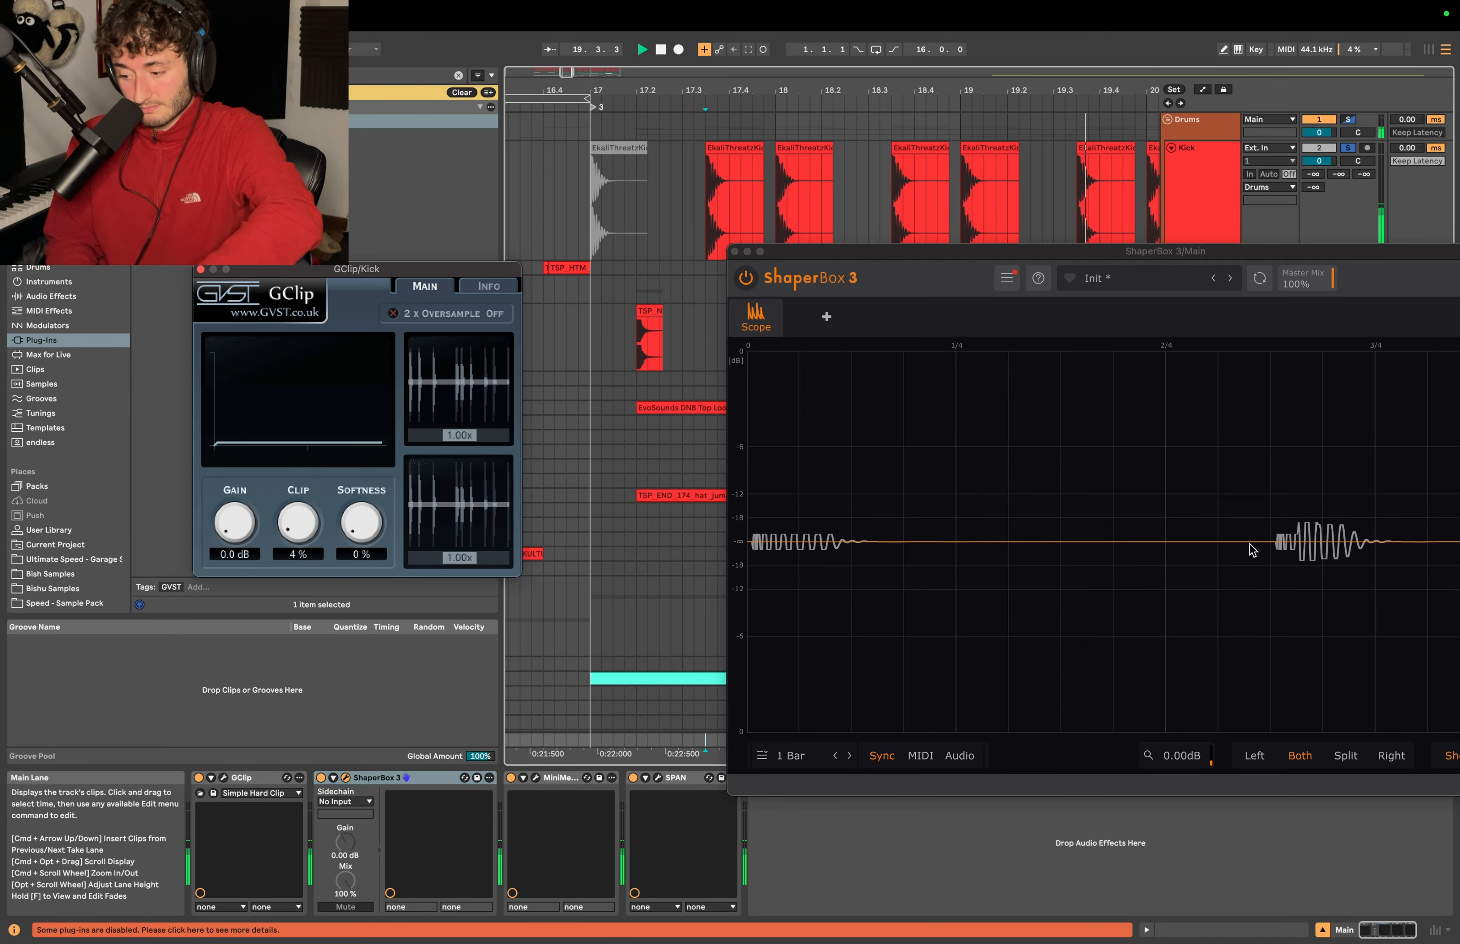
key("space")
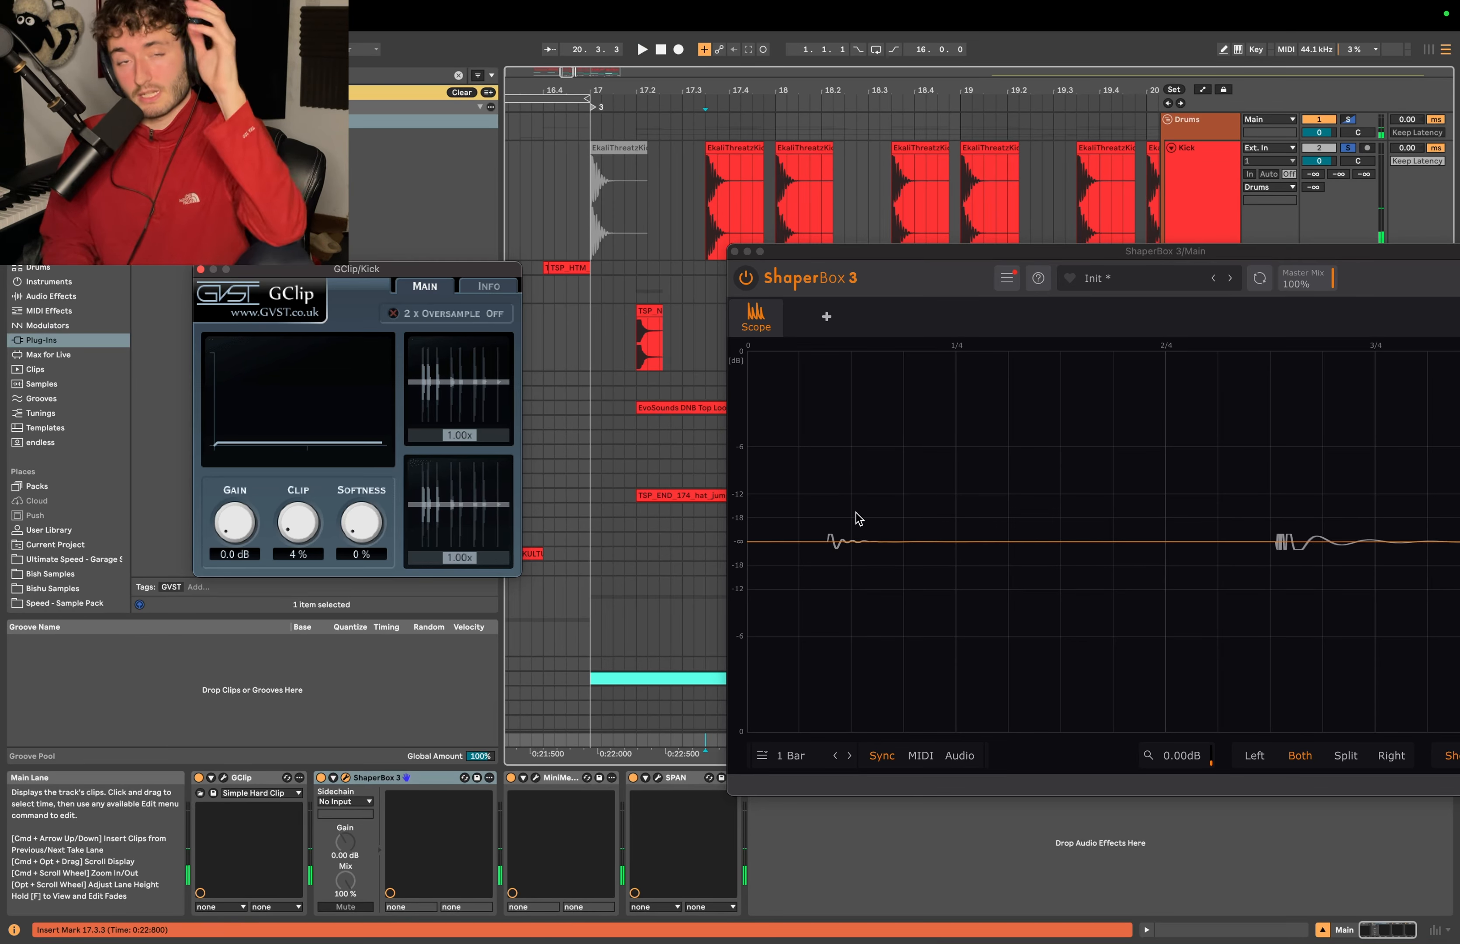
left_click_drag(314, 525, 308, 480)
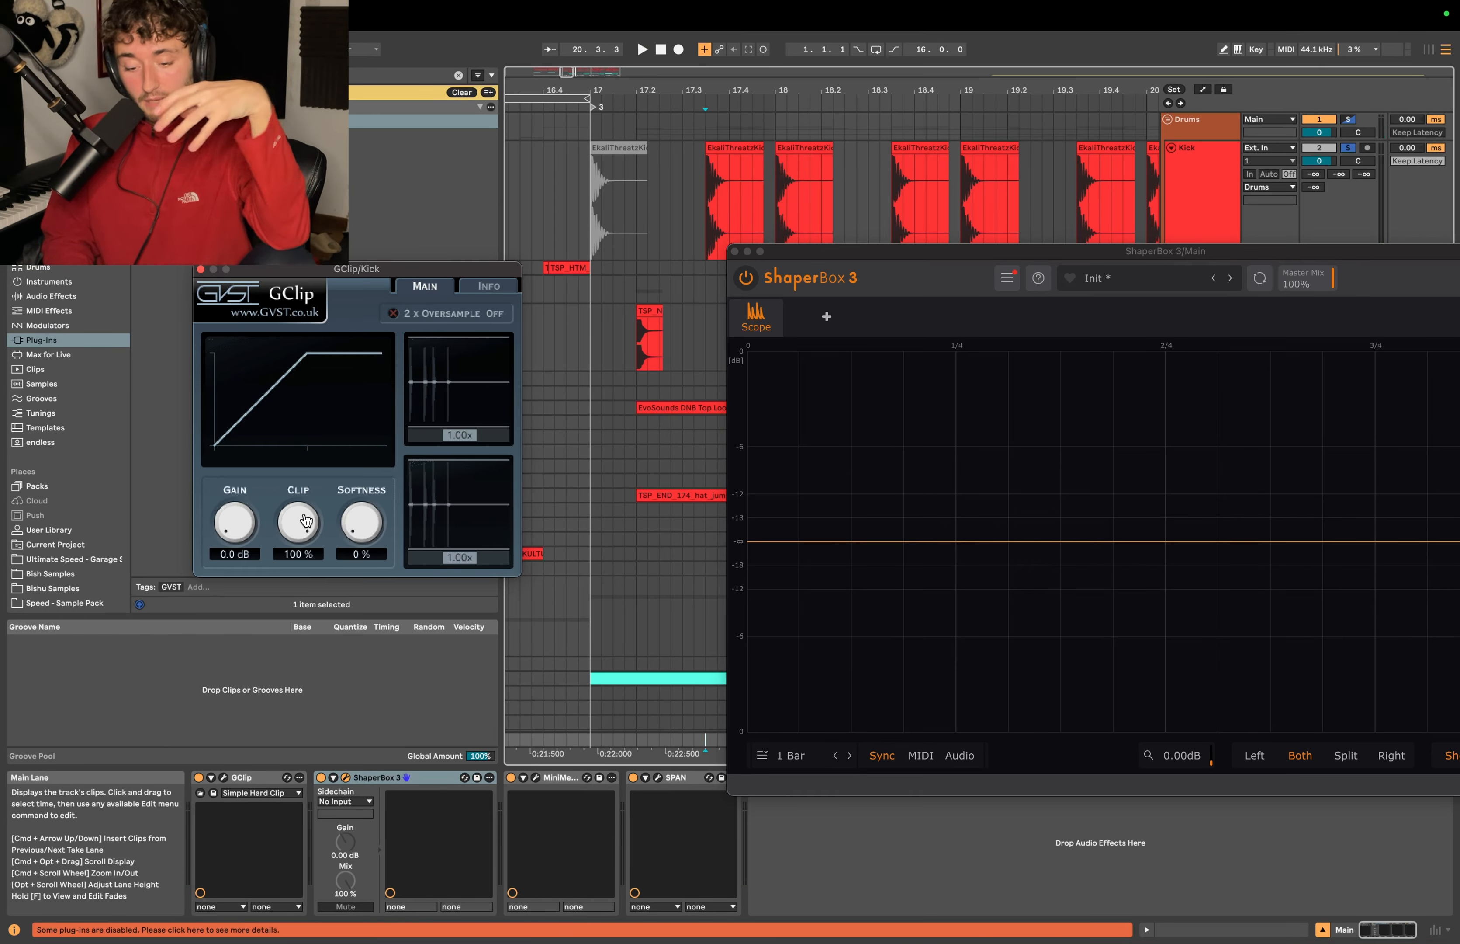
Play the soloed kick from 17.3.3, set its GClip Clip to 50 % and stop playback.
left_click(698, 208)
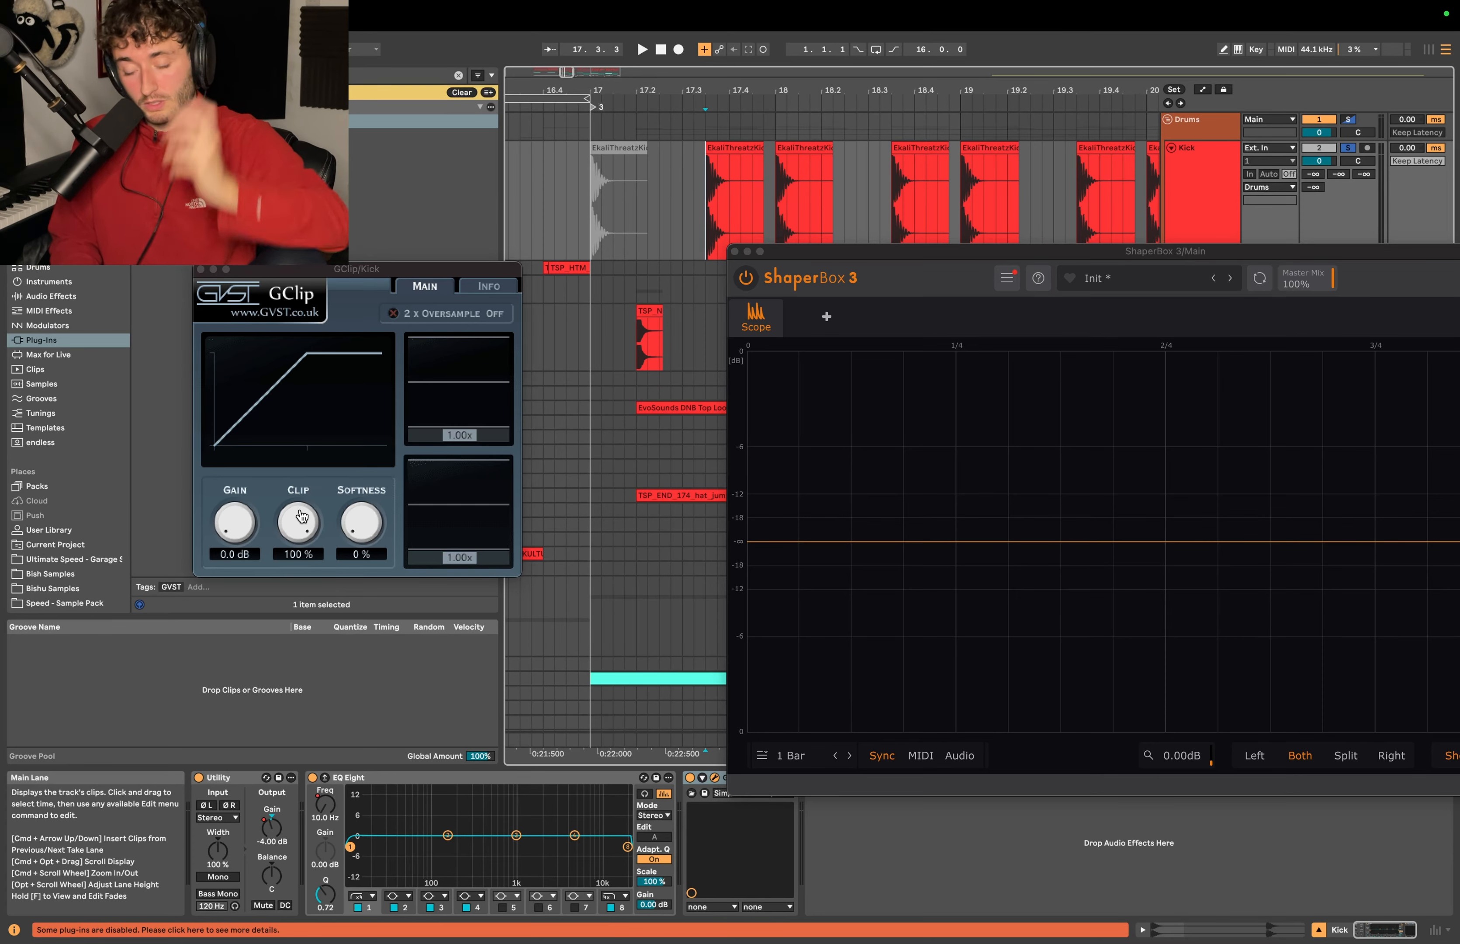
key("space")
left_click_drag(301, 517, 296, 551)
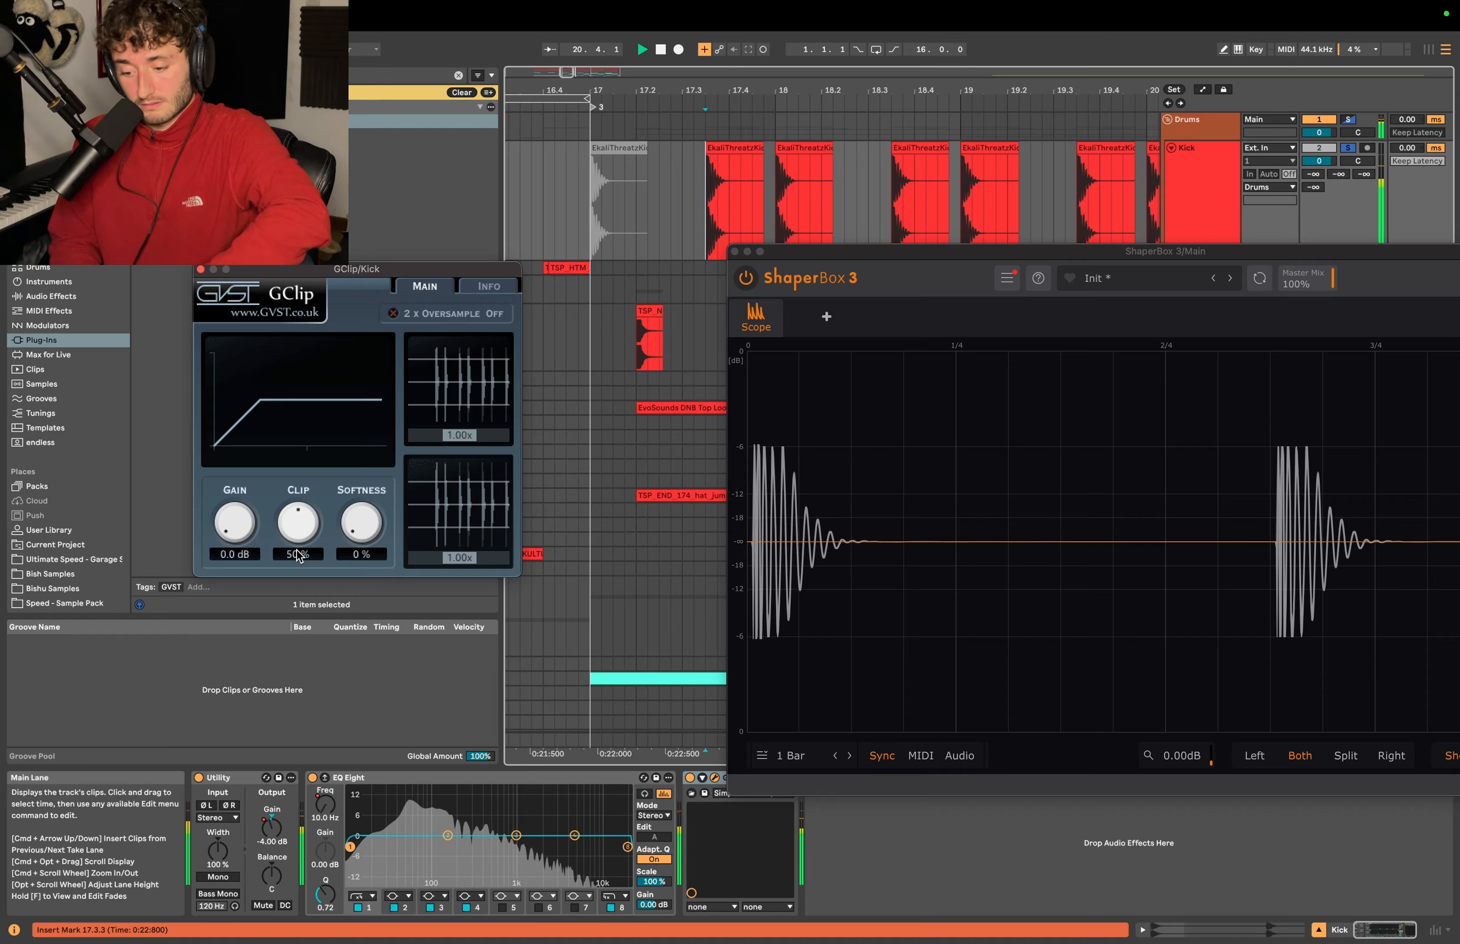
key("space")
left_click_drag(297, 536, 297, 535)
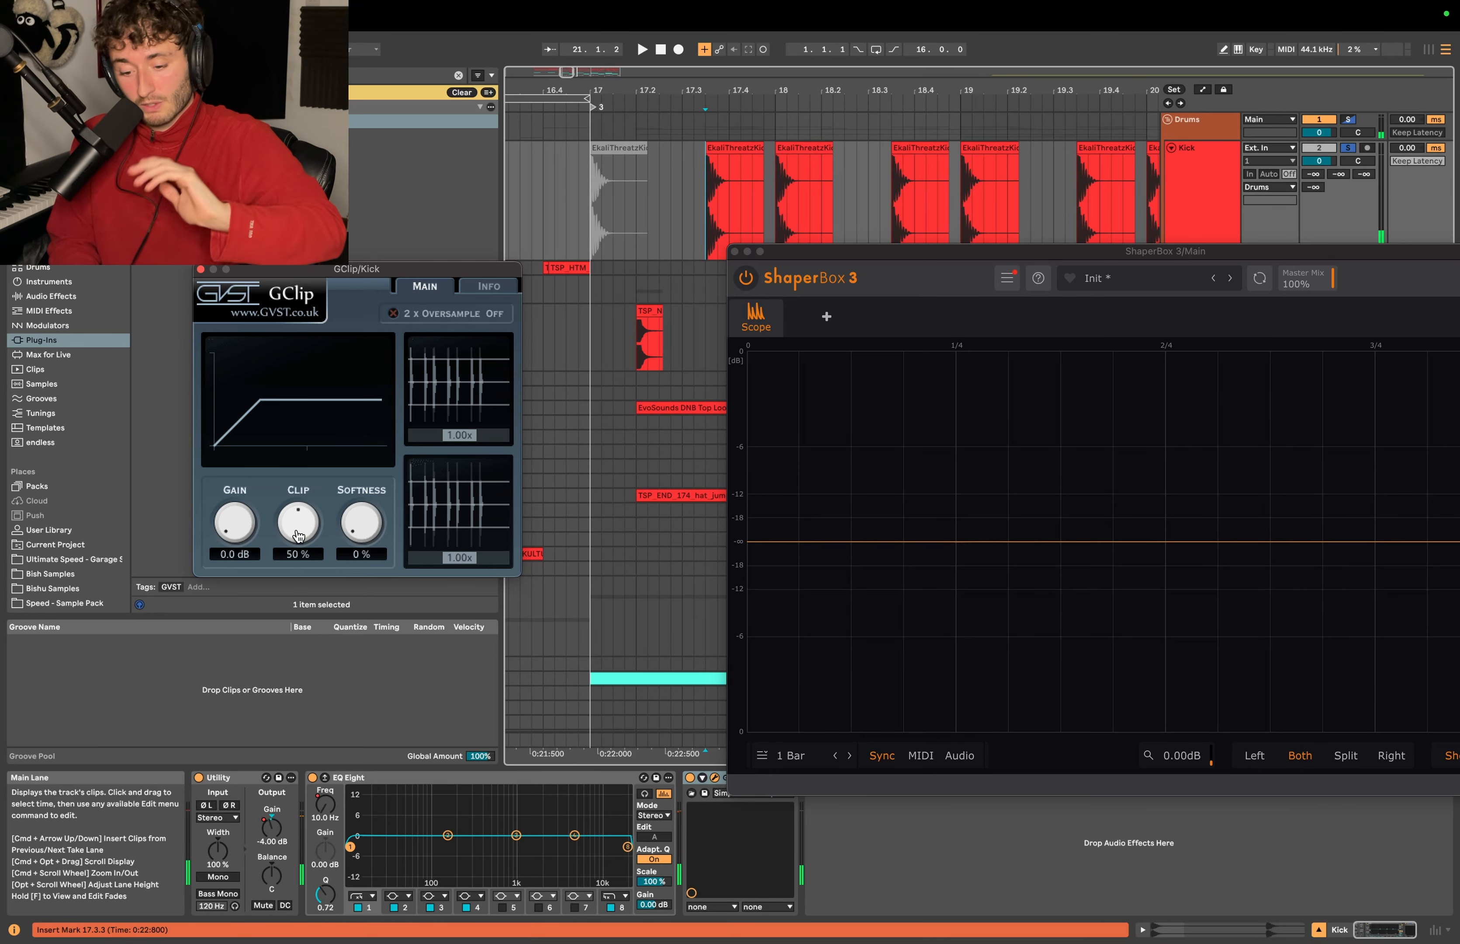
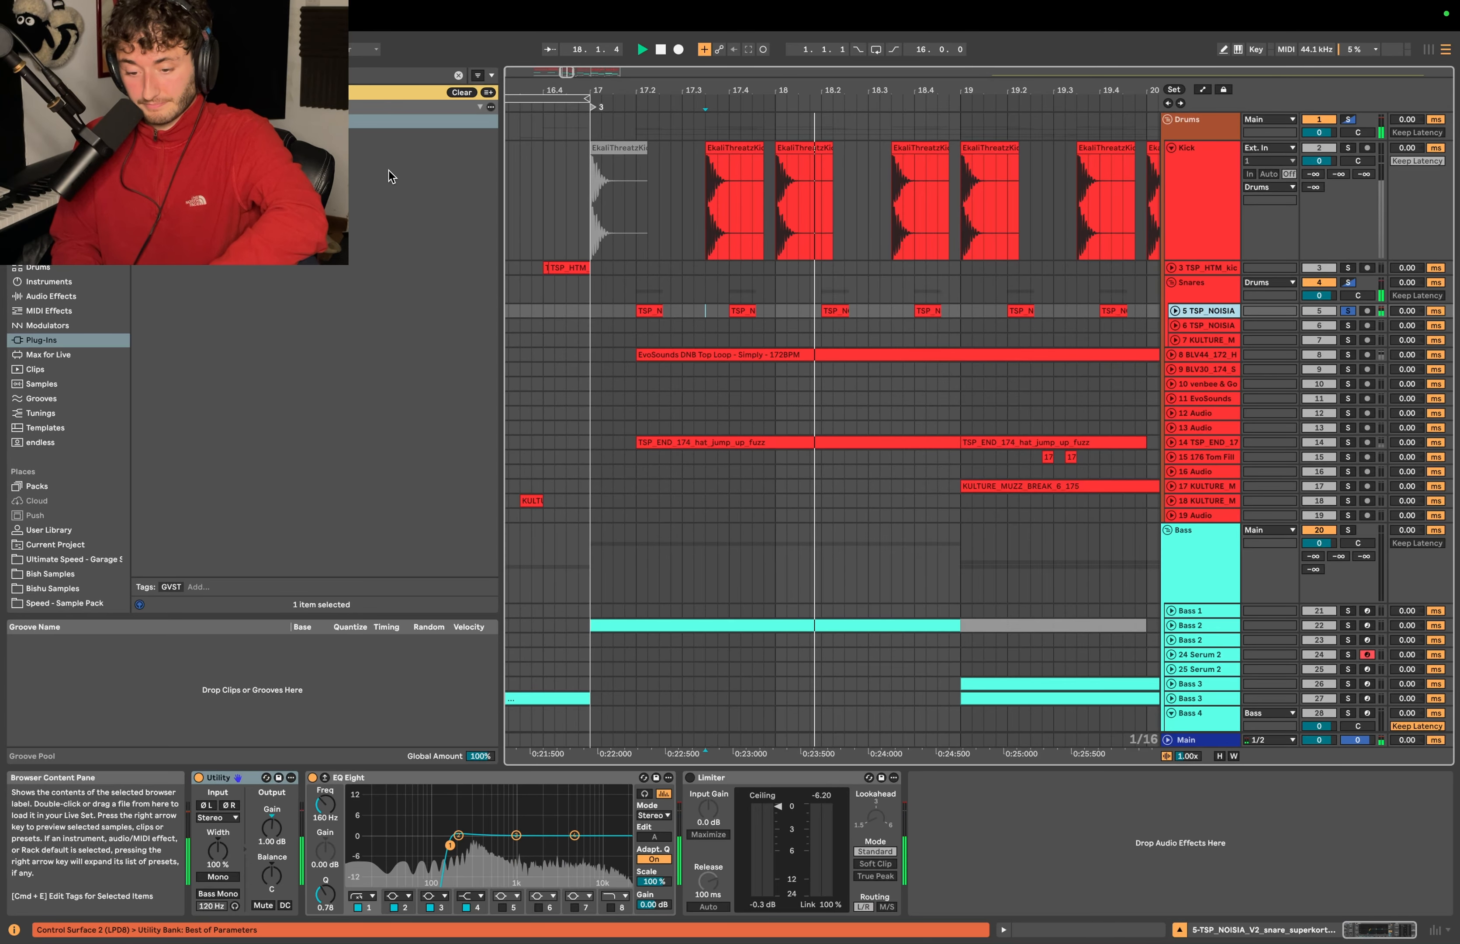
Add GClip after the Limiter on the soloed TSP_NOISIA snare track and stop playback.
key("space")
left_click_drag(295, 121, 939, 871)
key("space")
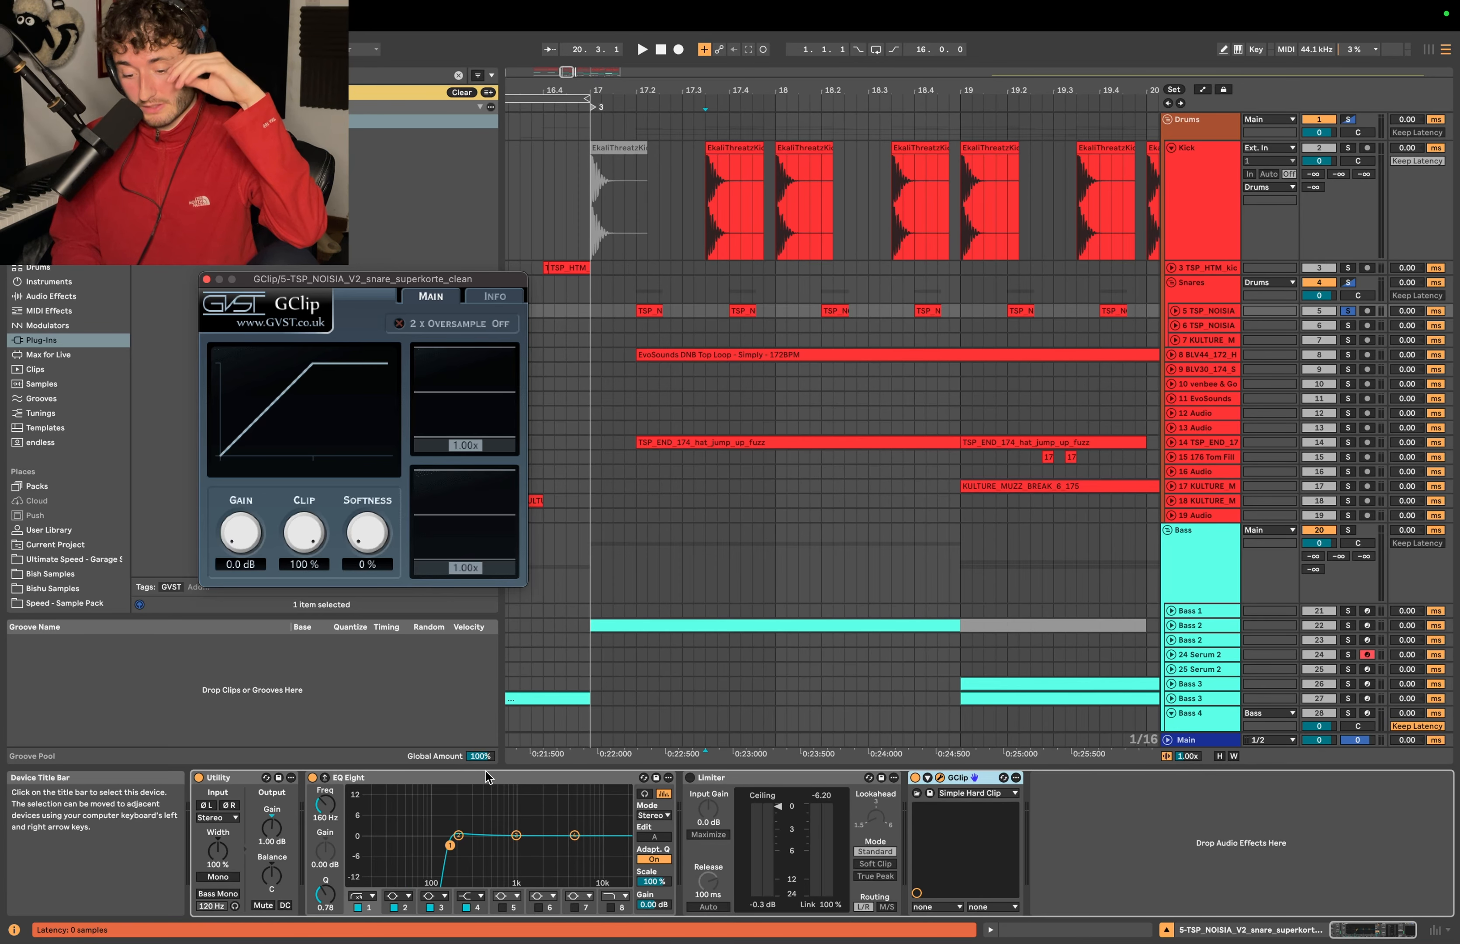
Enable band 5 in the snare's EQ Eight and place it at about 284 Hz with -0.87 dB gain.
left_click(502, 907)
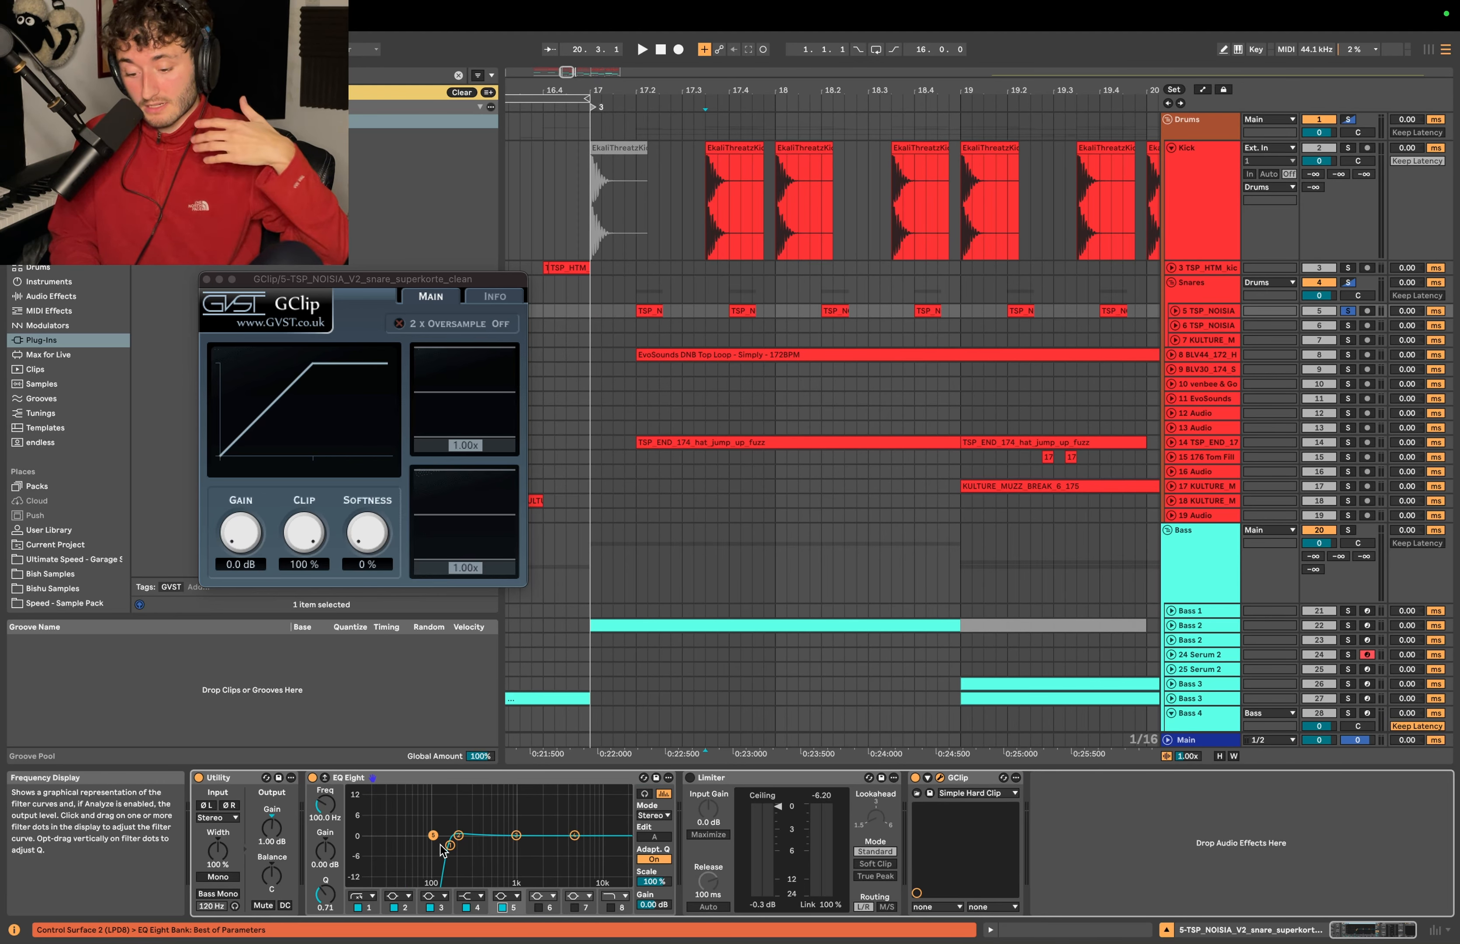
left_click_drag(433, 836, 470, 838)
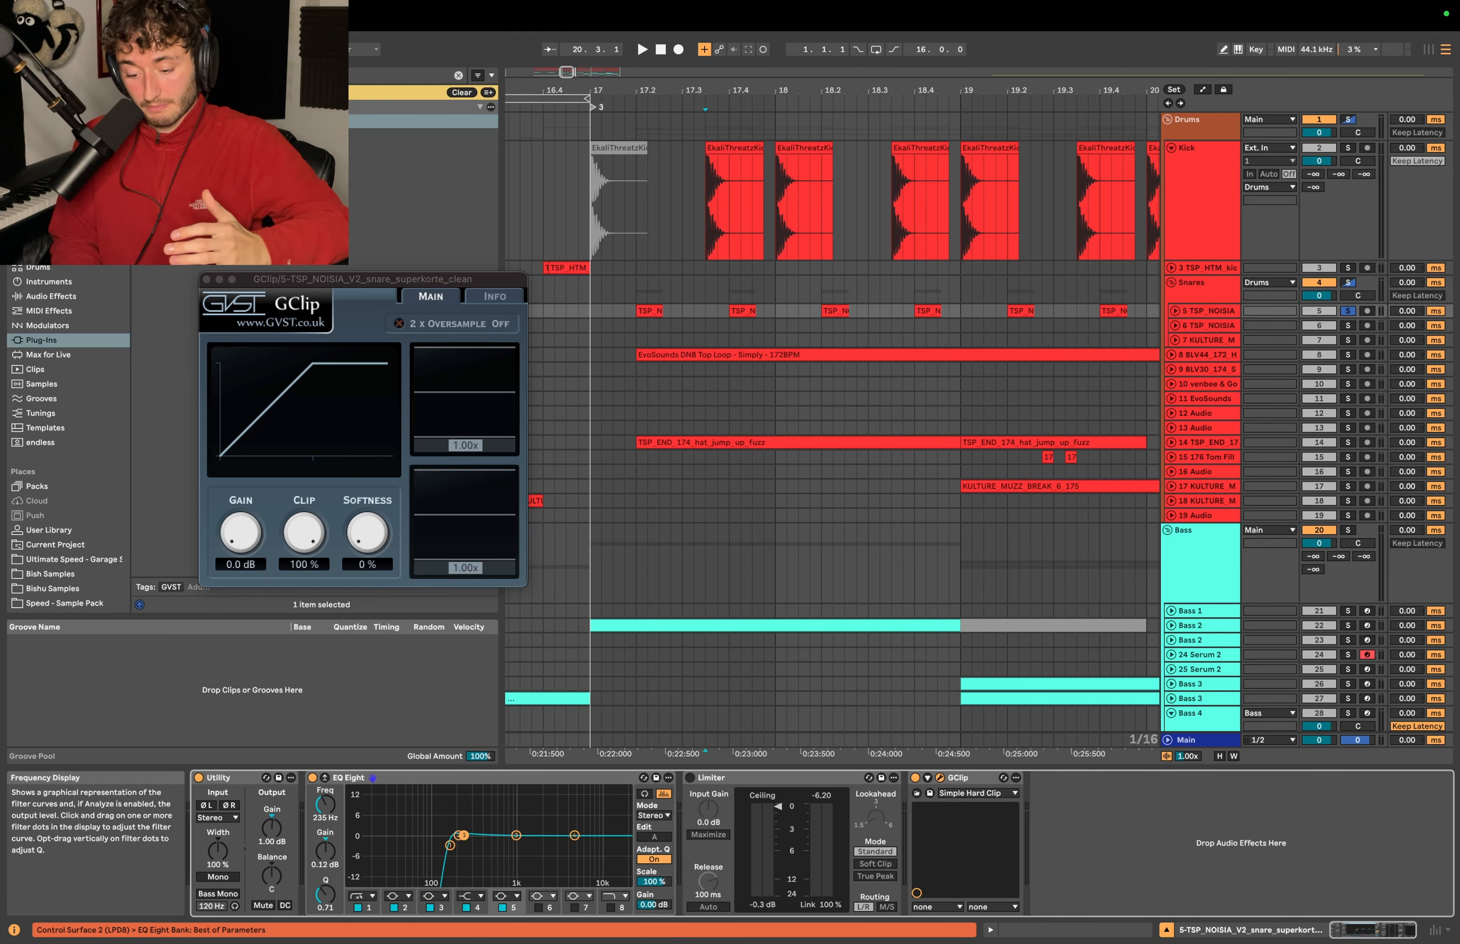
Try the snare's GClip Clip at 46 %, return it to 100 %, and play the soloed snare briefly.
left_click(305, 535)
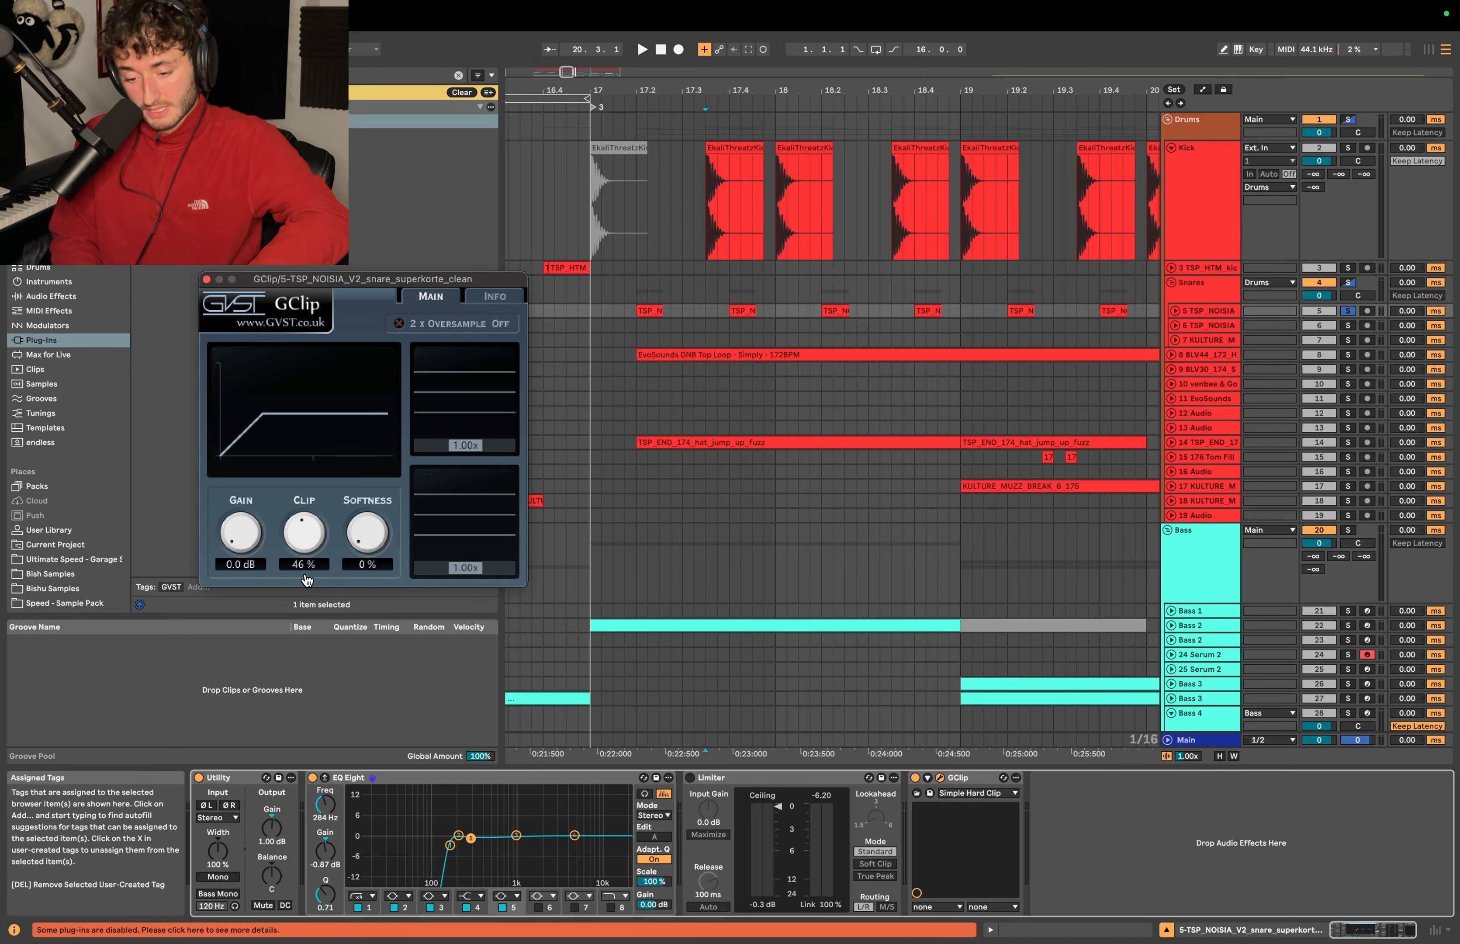
mouse_move(252, 545)
left_mouse_down()
mouse_move(250, 486)
mouse_move(243, 539)
left_mouse_up()
key("space")
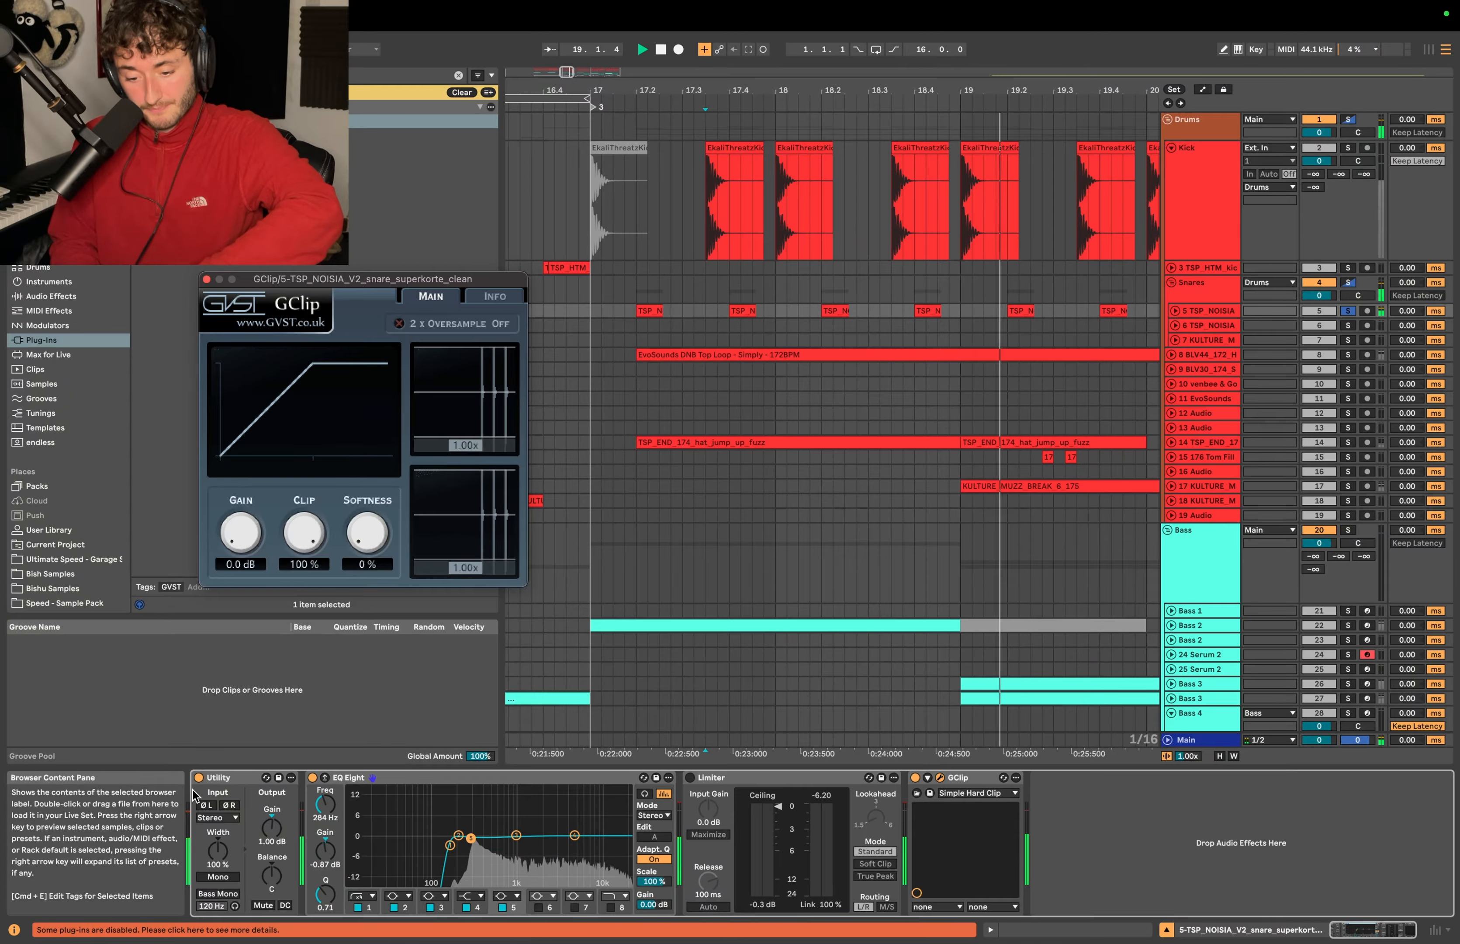
key("space")
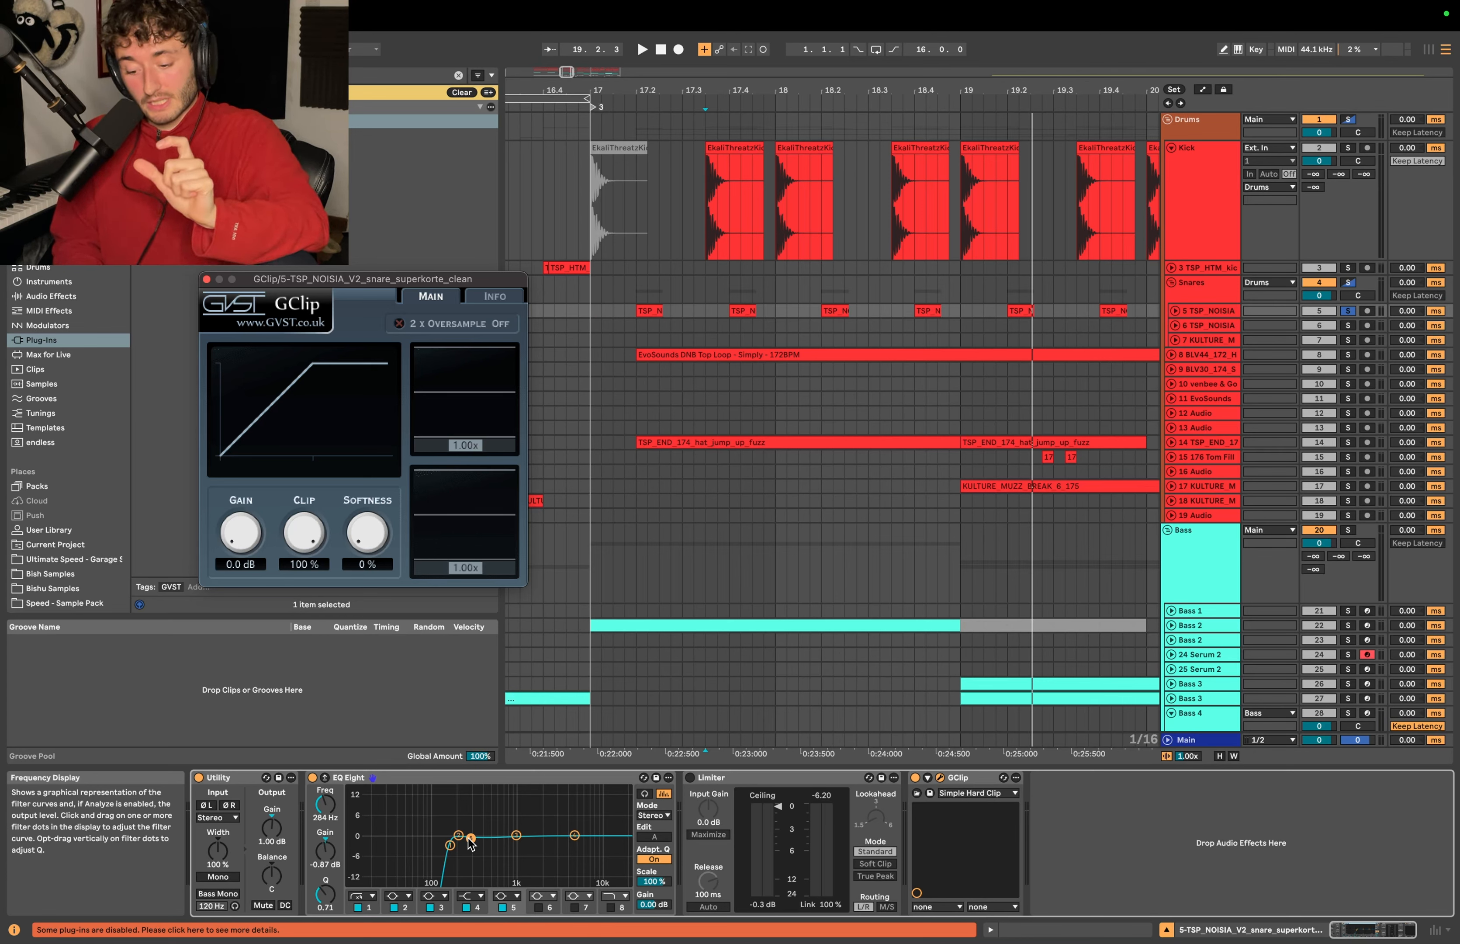
During snare playback, boost EQ Eight by 9.55 dB at 337 Hz and 6.32 dB at 4.84 kHz, then compare with the EQ bypassed.
left_click(470, 838)
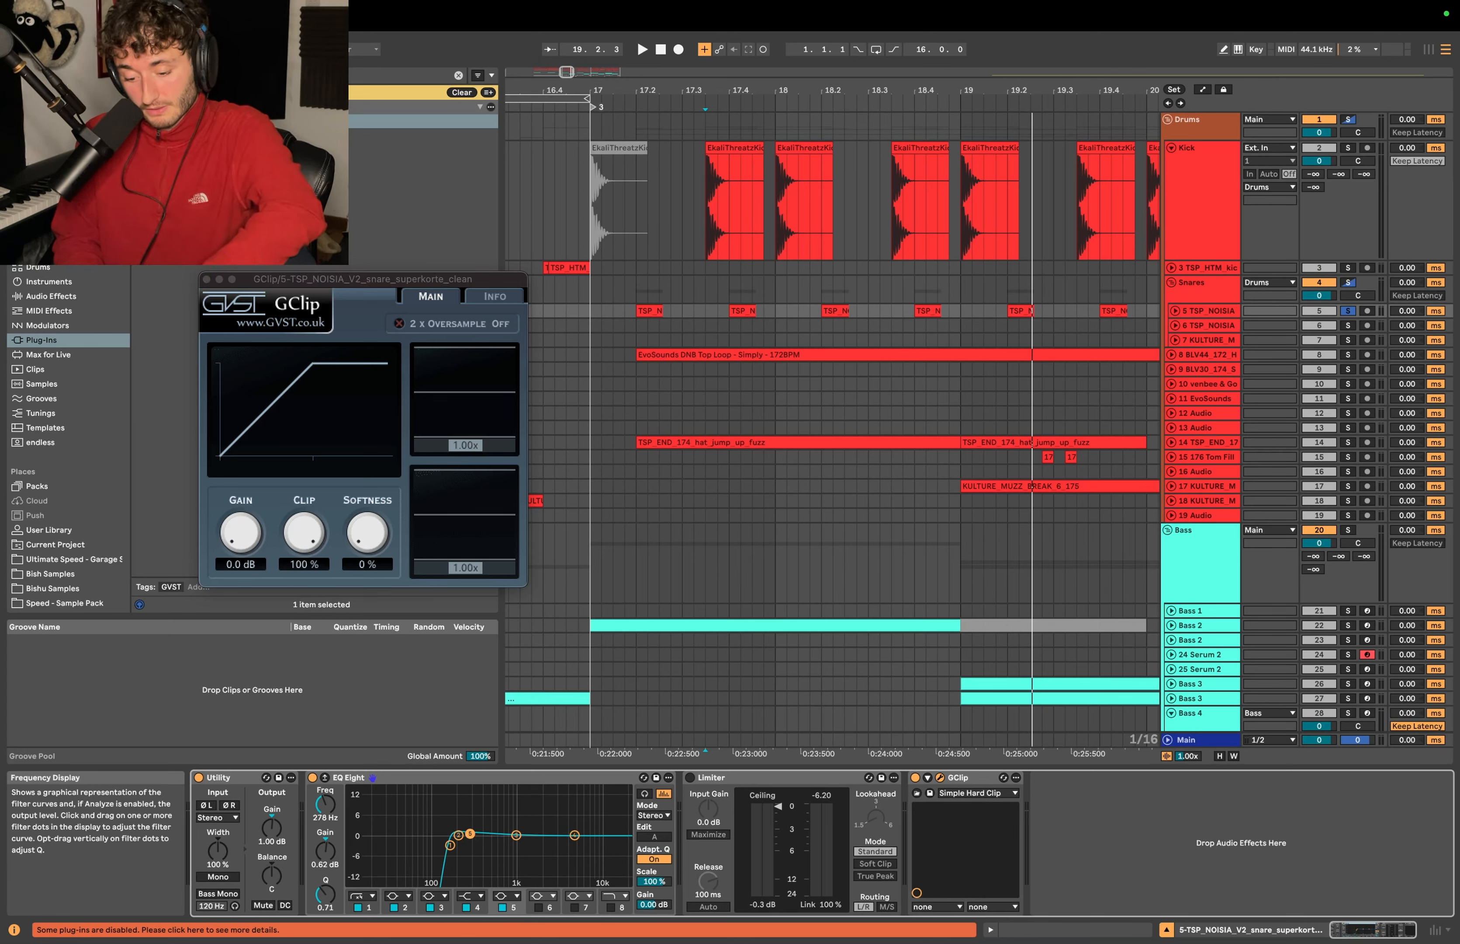
key("space")
left_click_drag(470, 816, 477, 806)
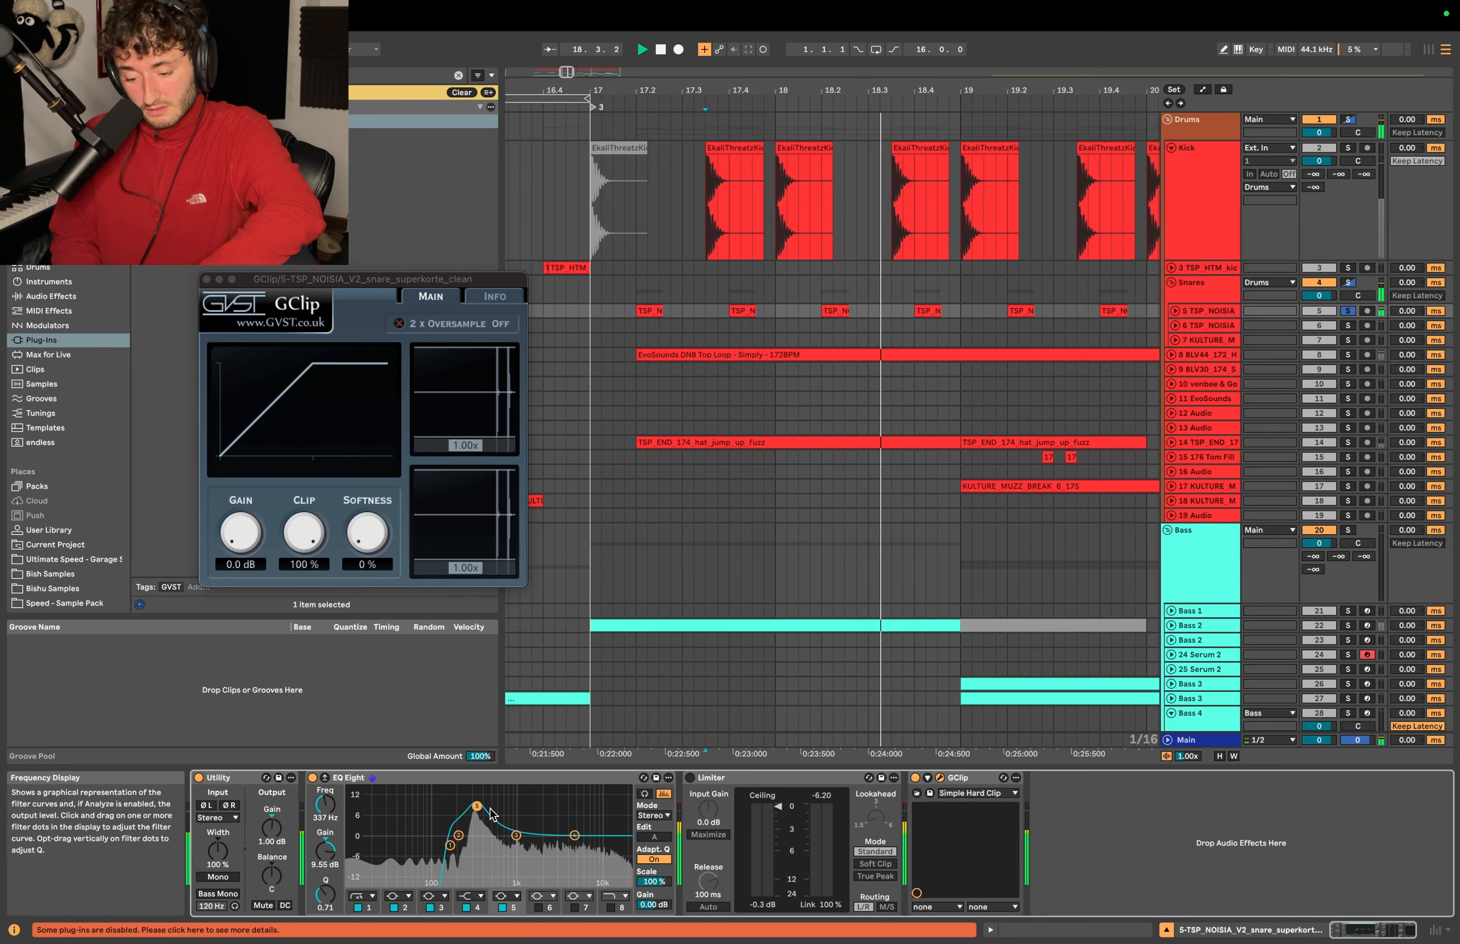
left_click_drag(574, 835, 573, 815)
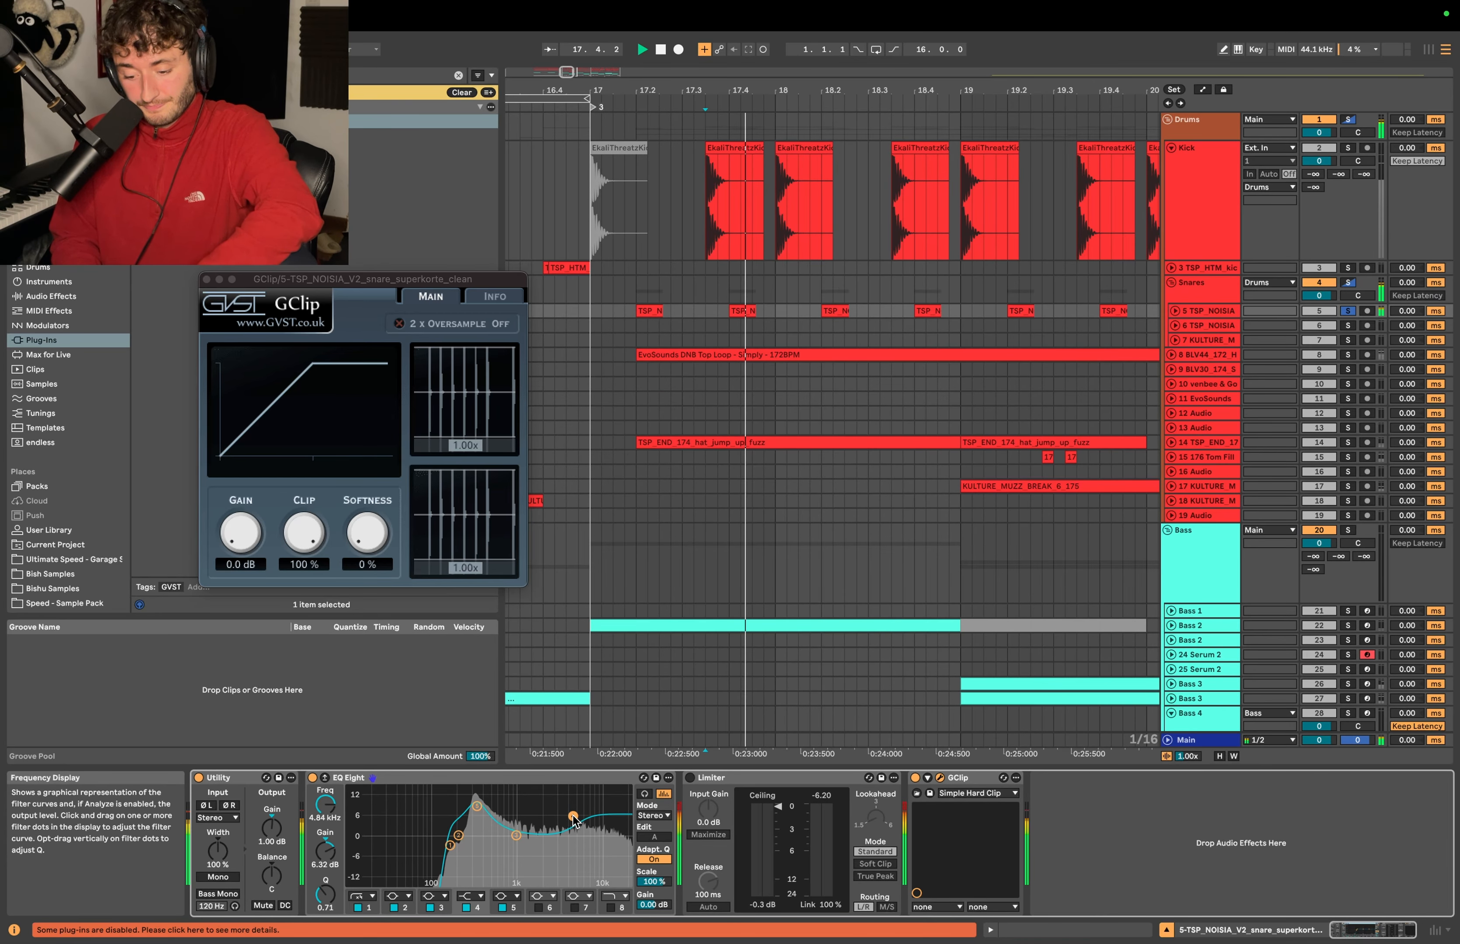
left_click(312, 777)
left_click(312, 777)
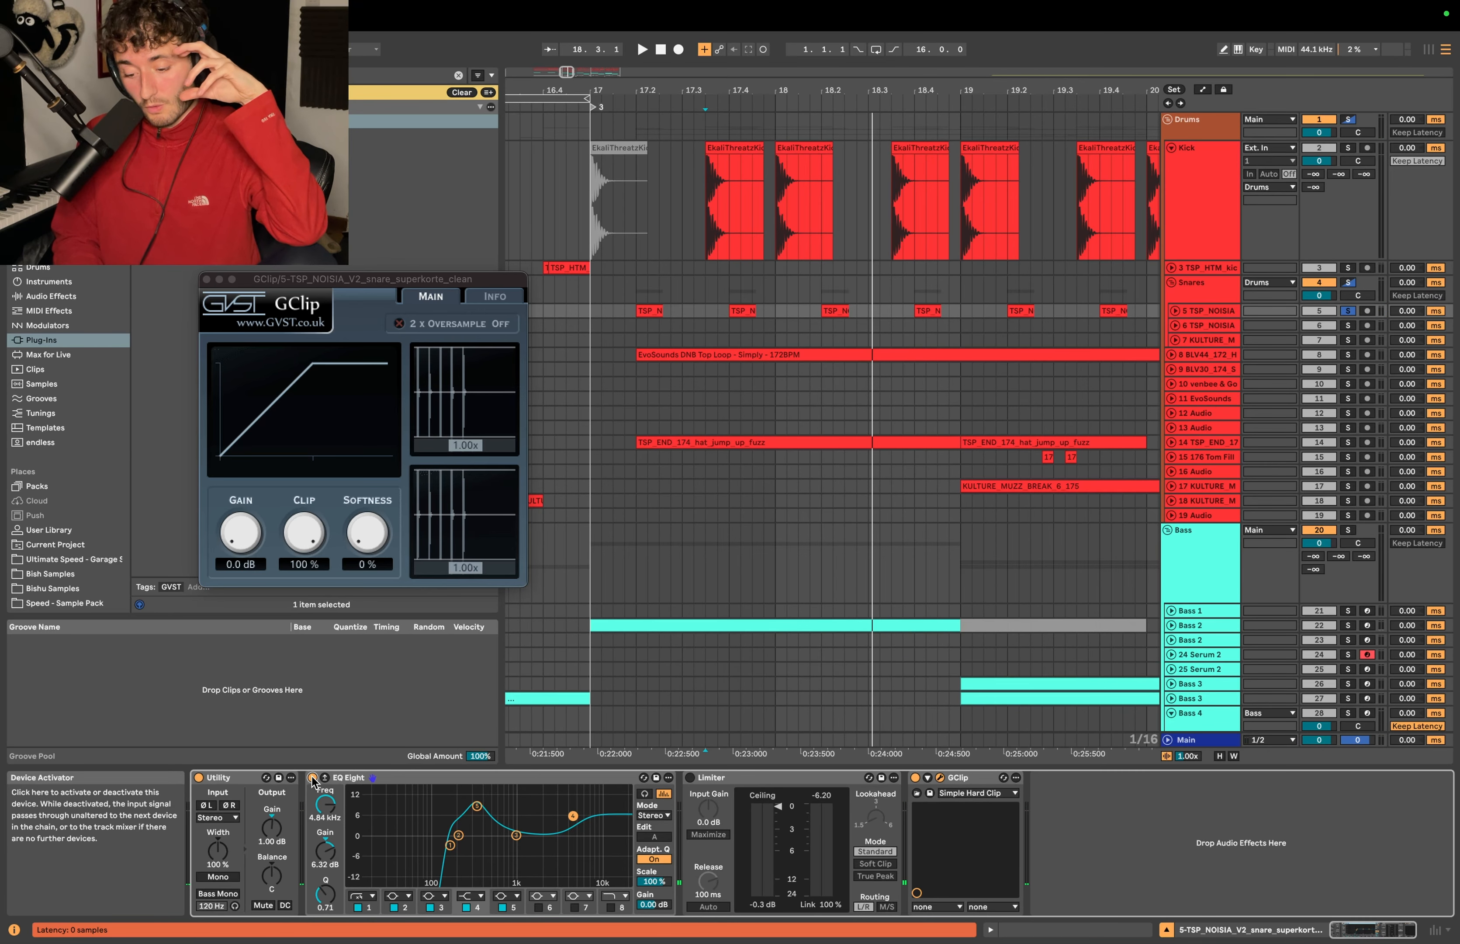
Select the snare's GClip device, then set EQ Eight band 5 to about 7.07 dB at 344 Hz and audition the snare.
left_click(964, 778)
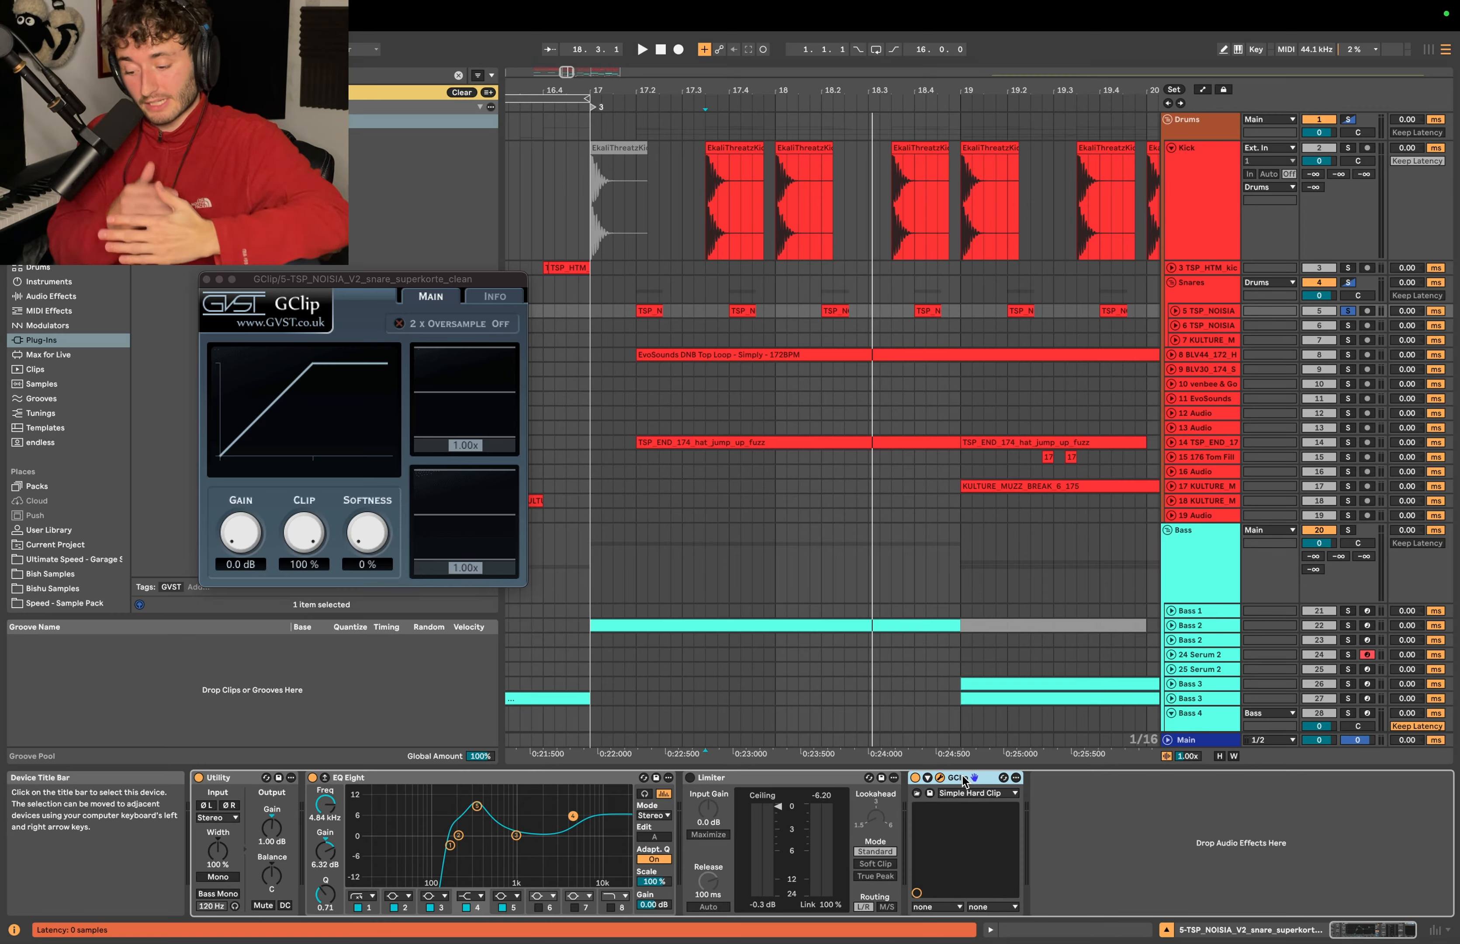
left_click(960, 779)
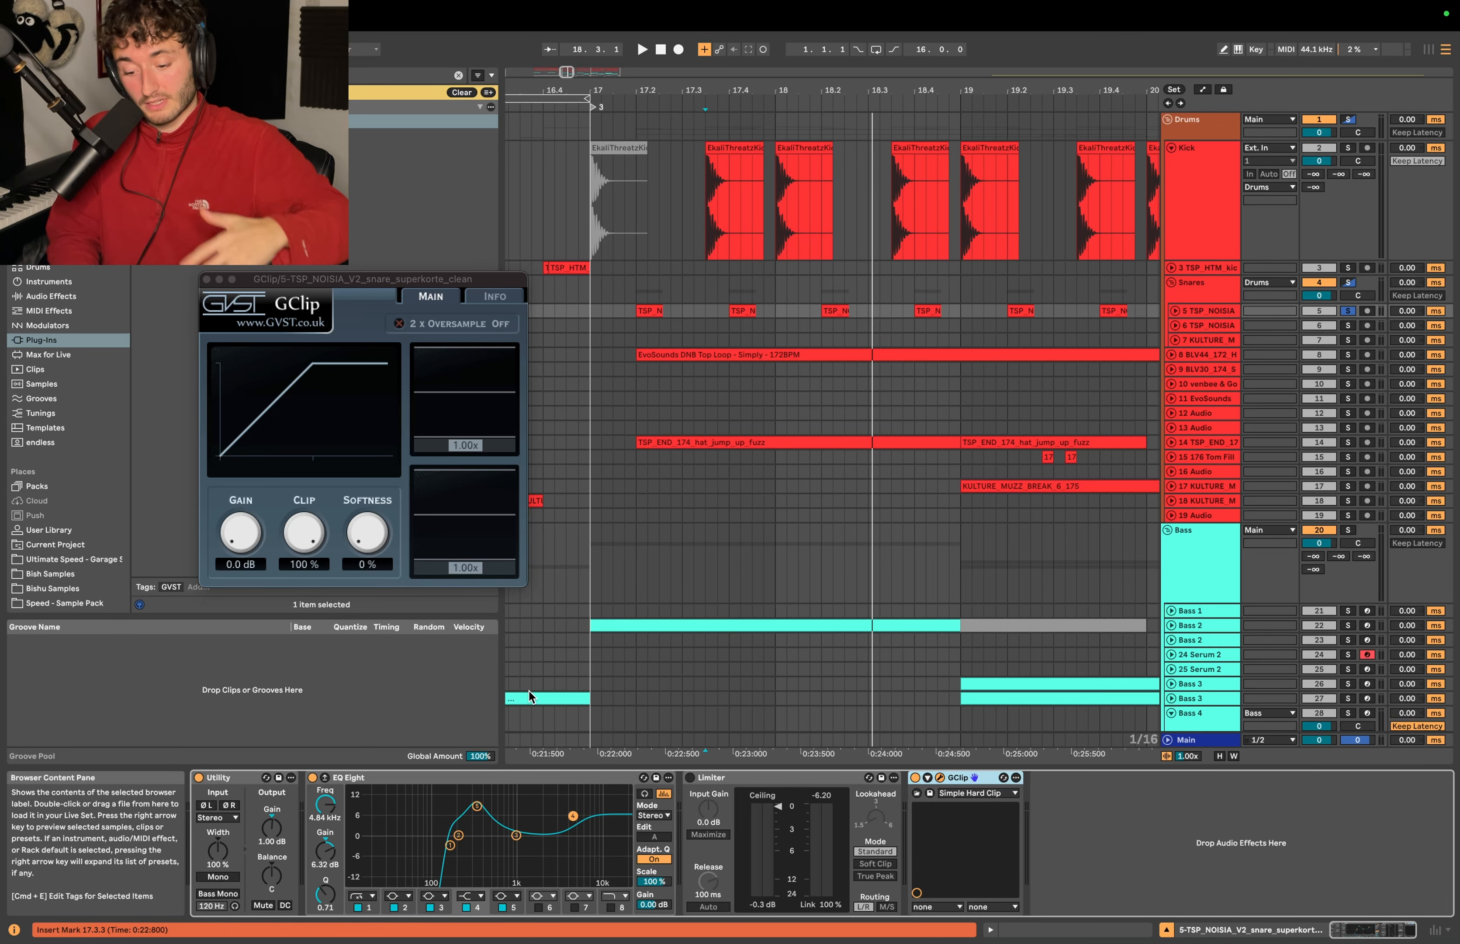
left_click_drag(477, 806, 476, 796)
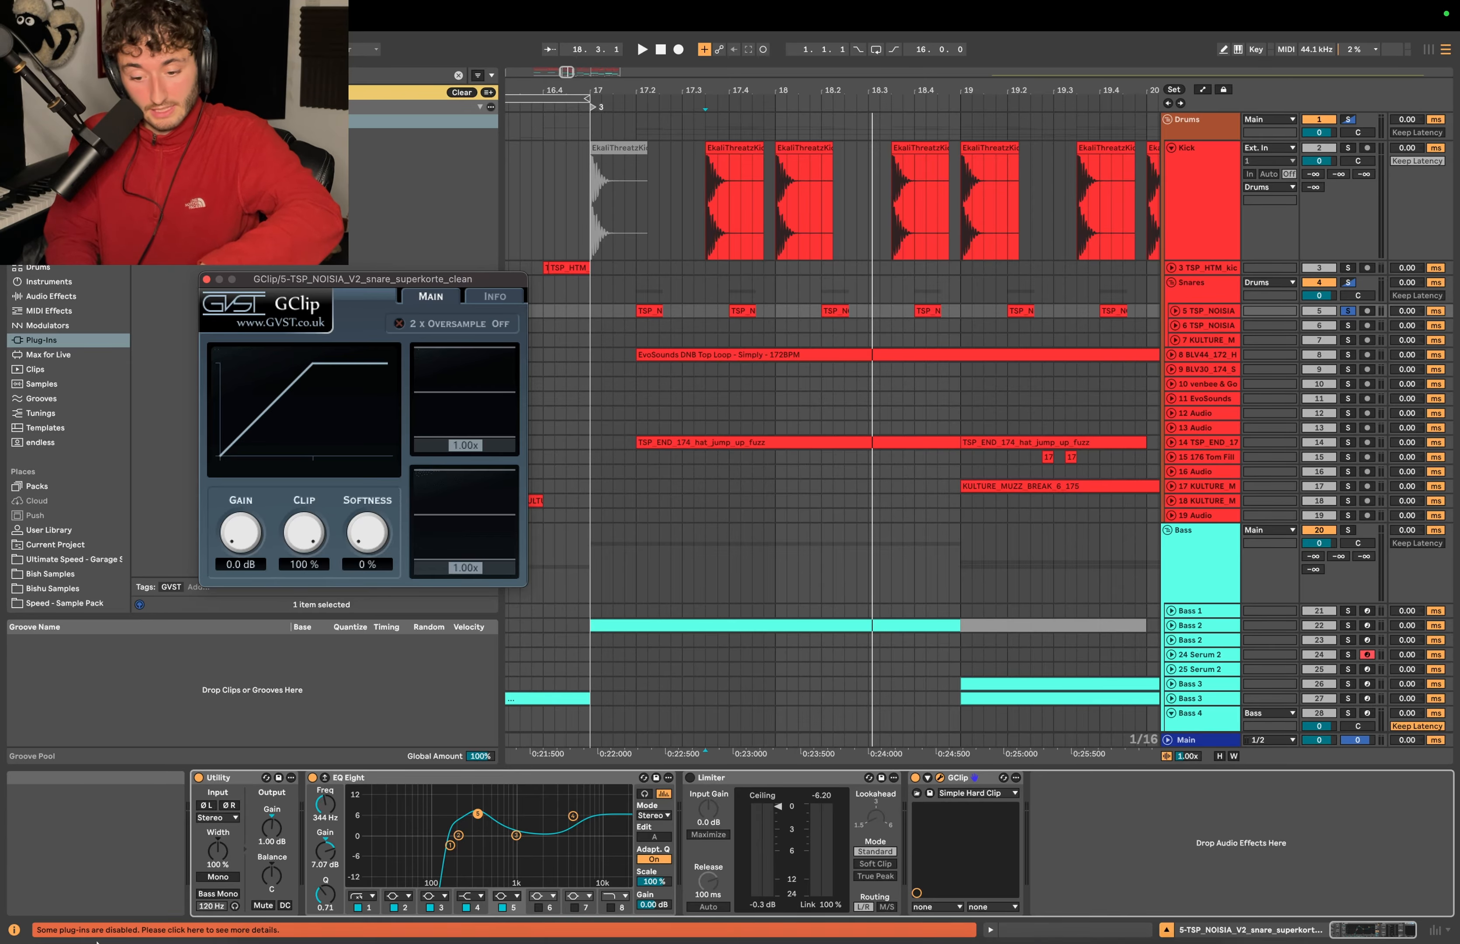
key("space")
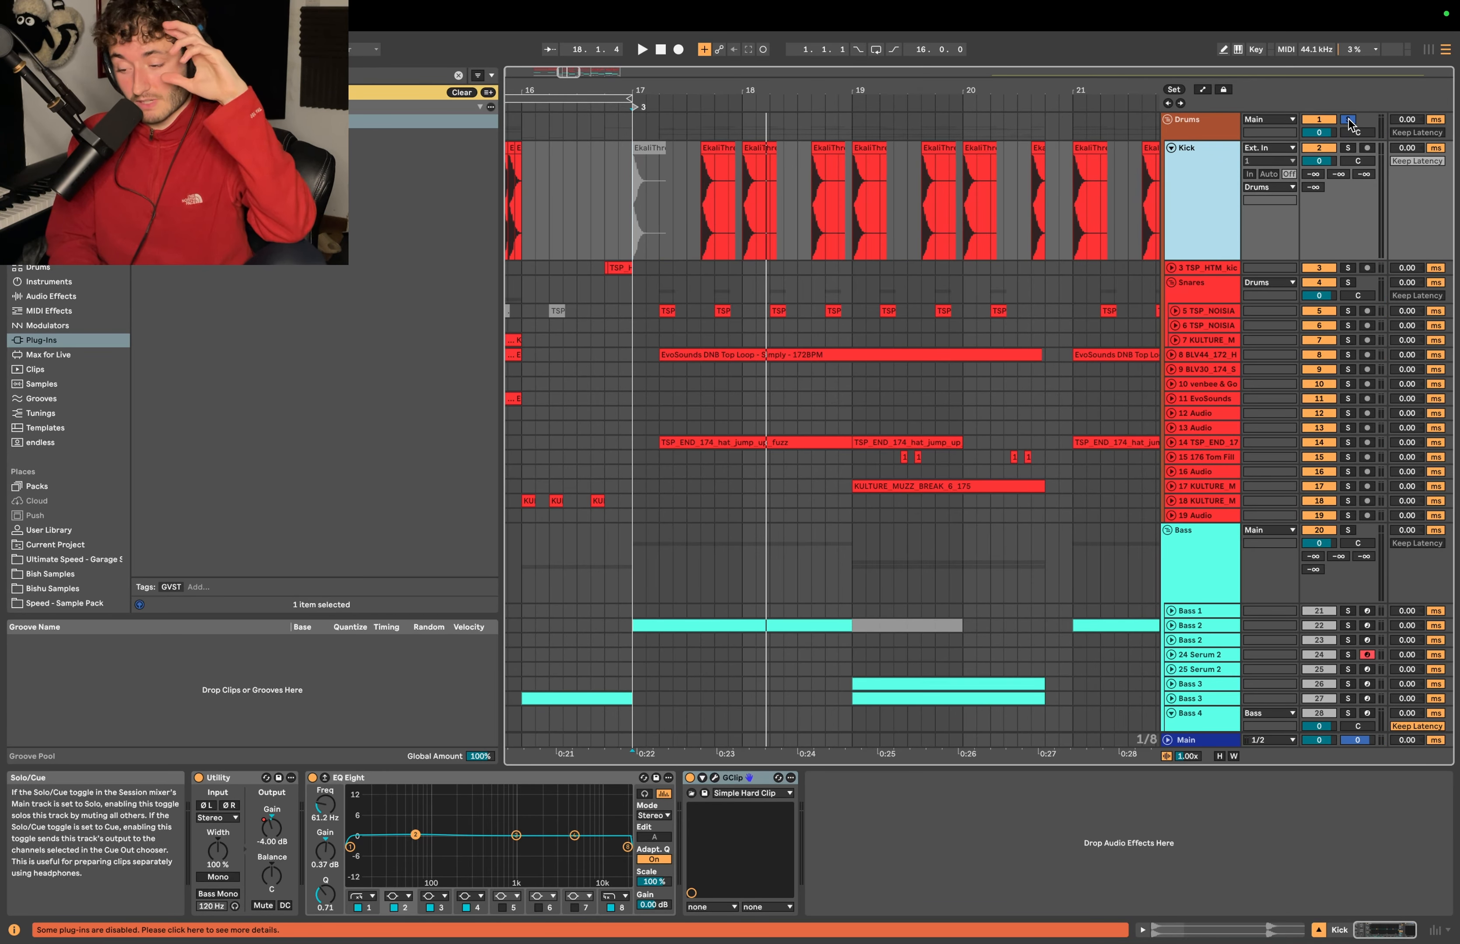
Unsolo the Drums group, play the full mix from 17.1.1 with ShaperBox 3 open on Main, and freeze its waveform.
left_click(1348, 120)
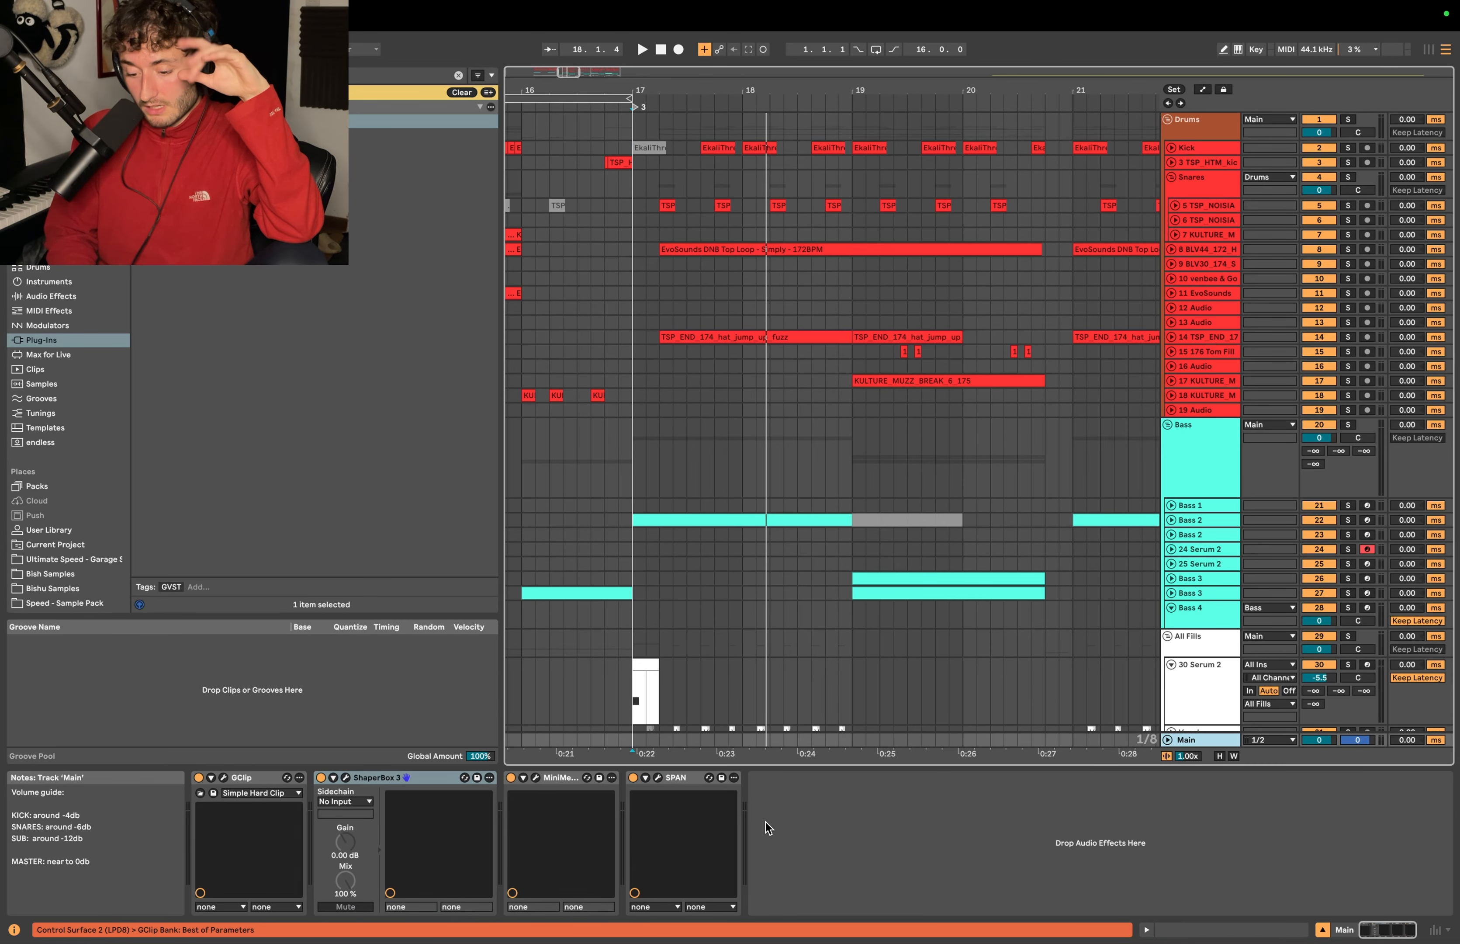
left_click(346, 777)
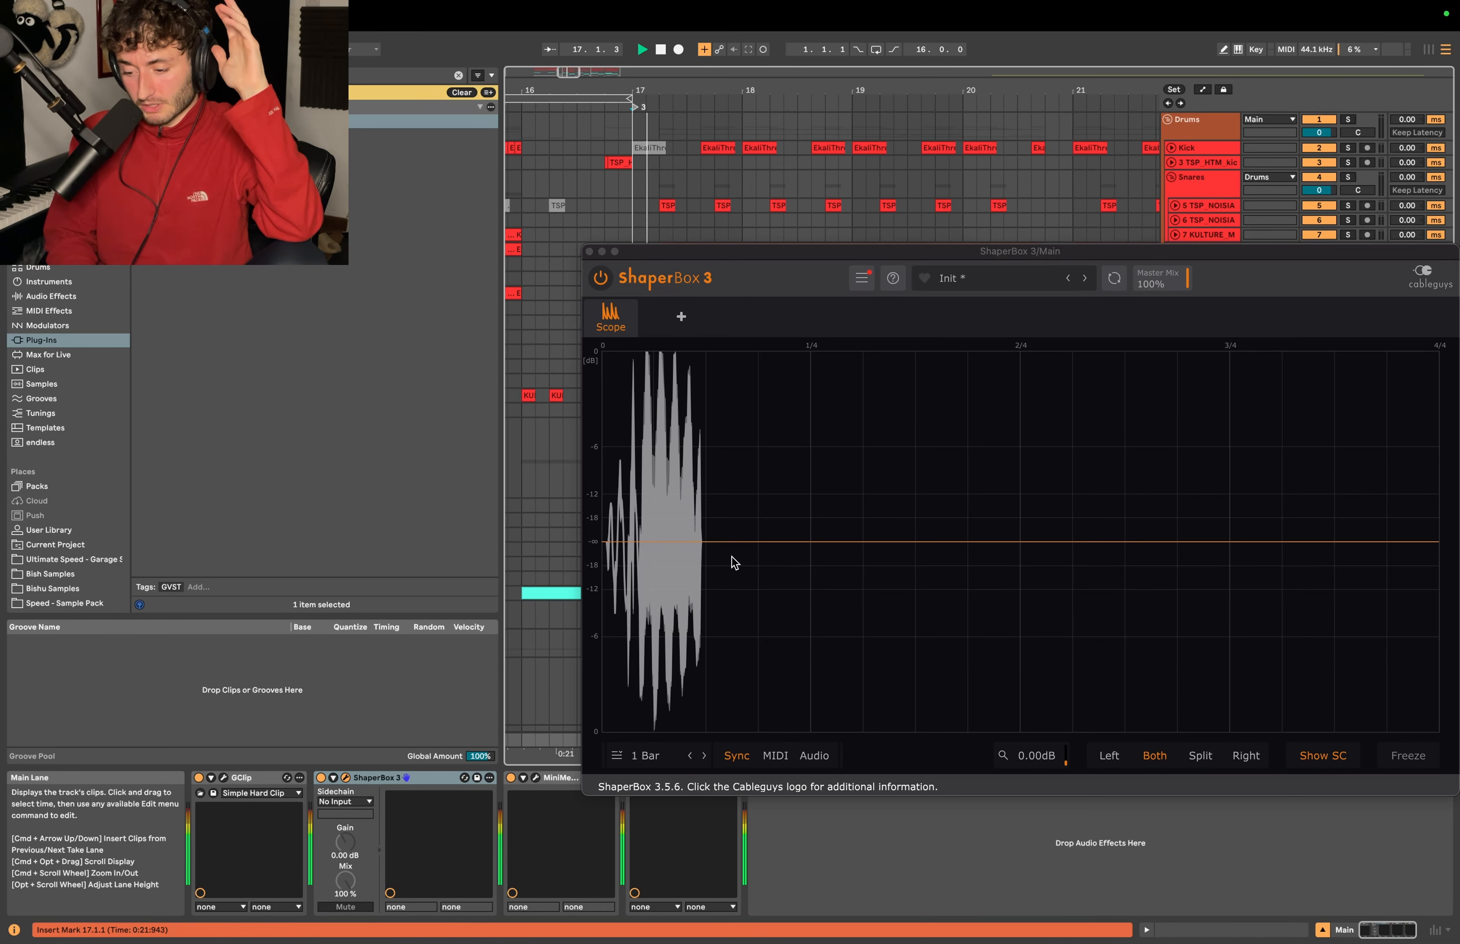
left_click_drag(806, 255, 548, 239)
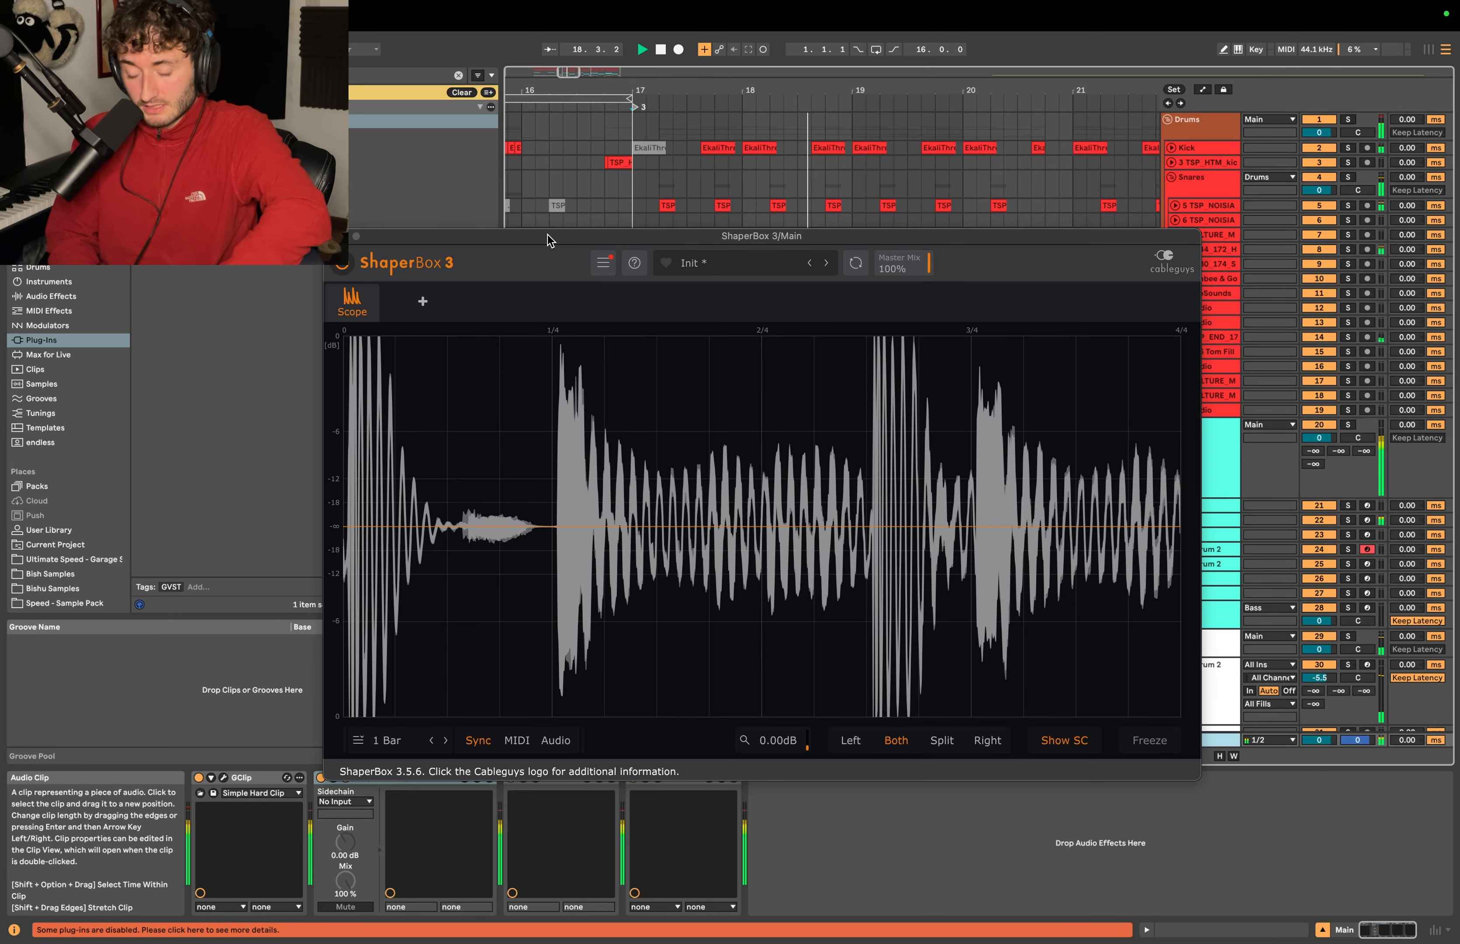
left_click(1134, 738)
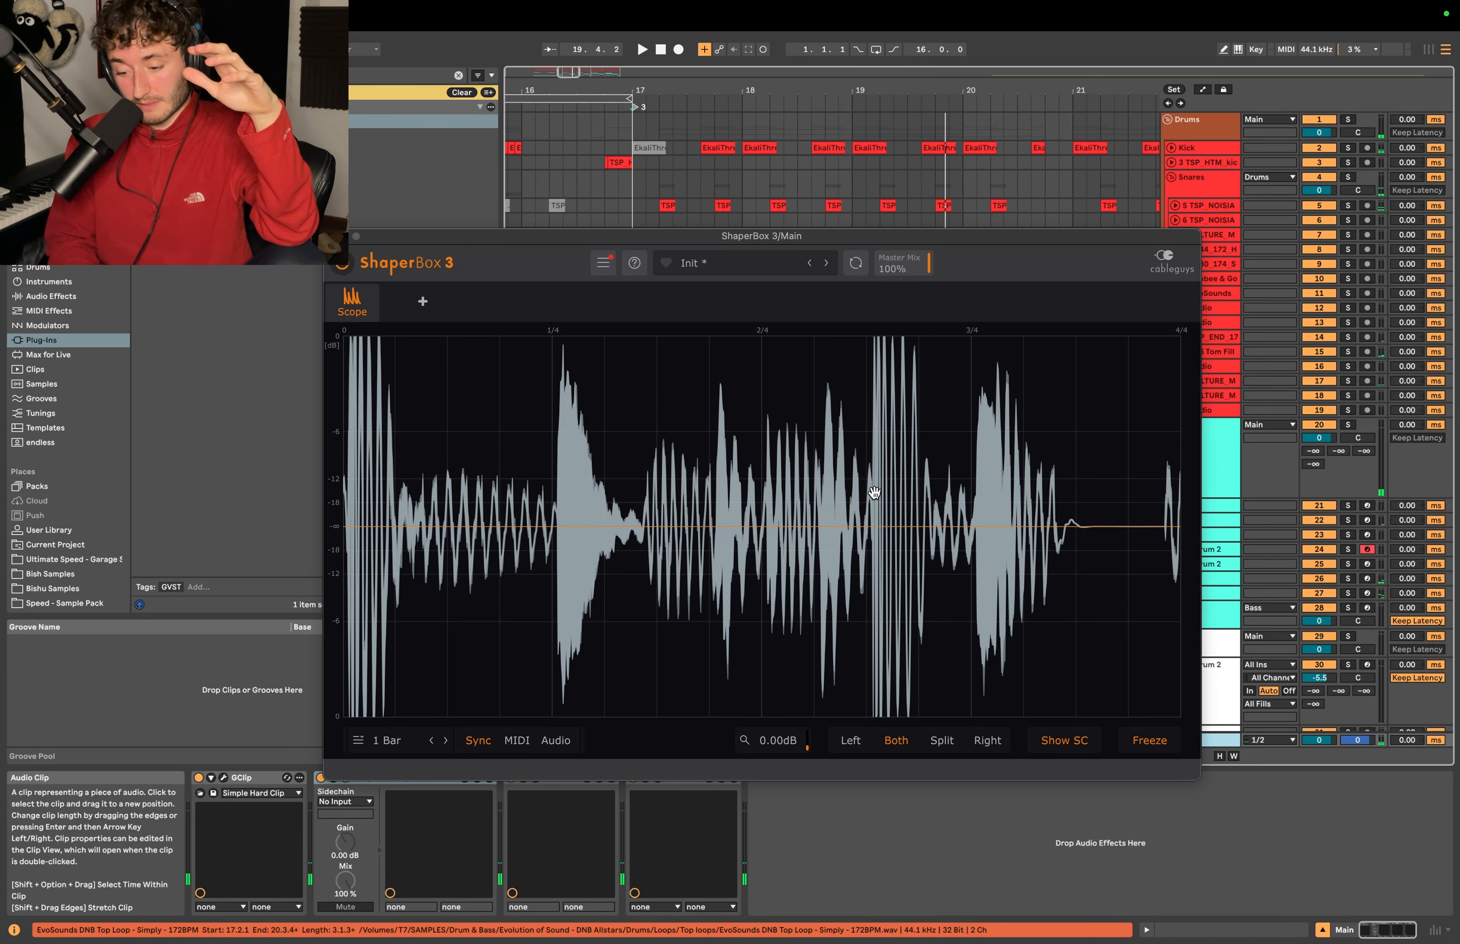
Open the GClip device on the Main track and move its window over the arrangement.
left_click(231, 780)
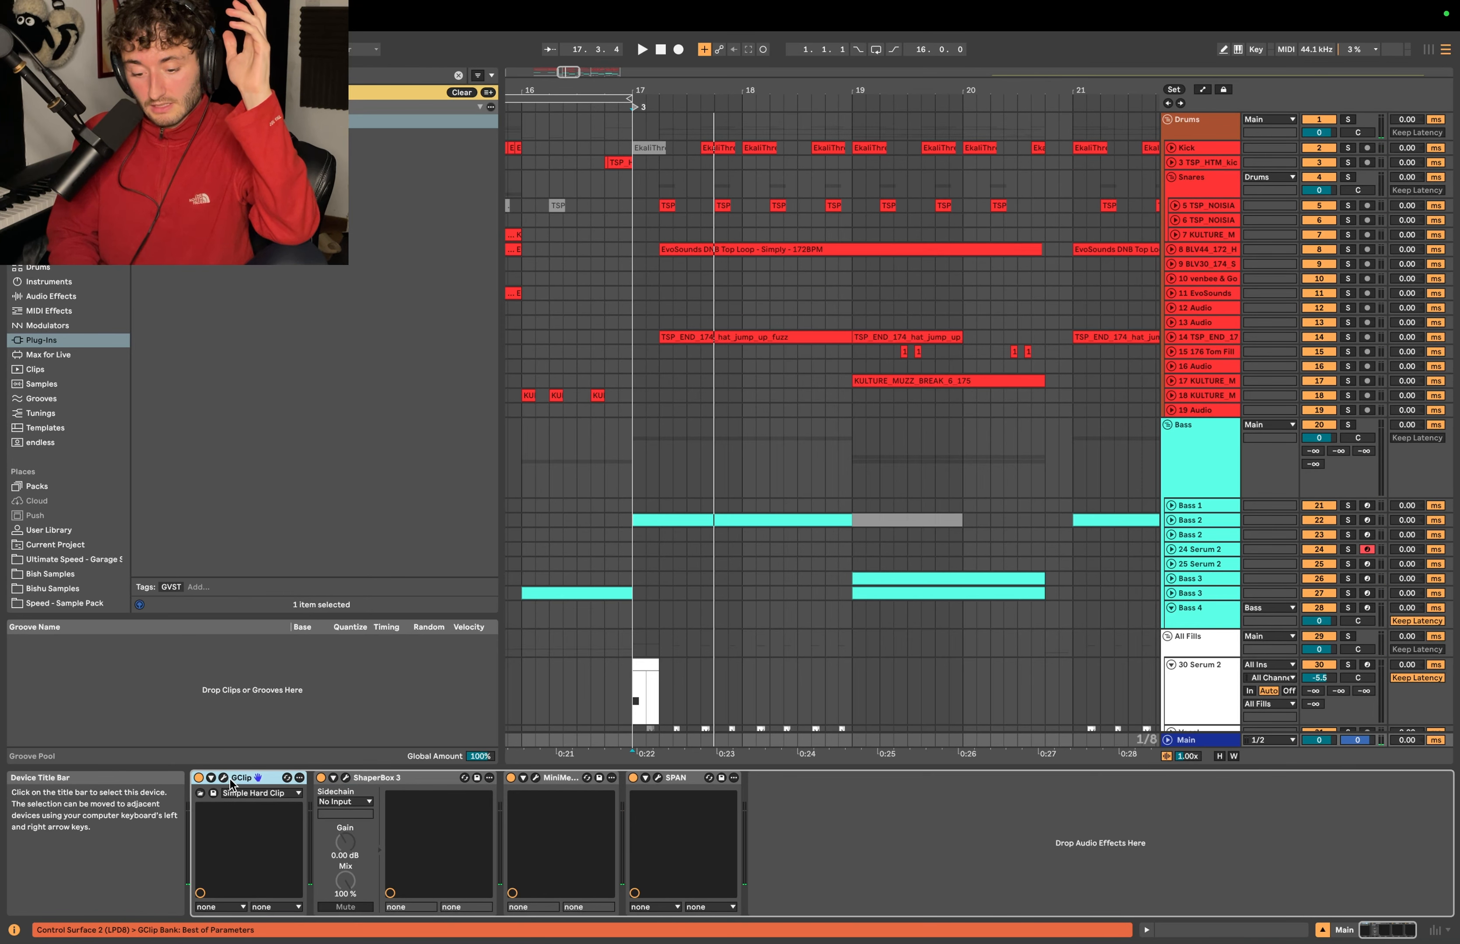
left_click(223, 778)
left_click_drag(156, 114, 805, 266)
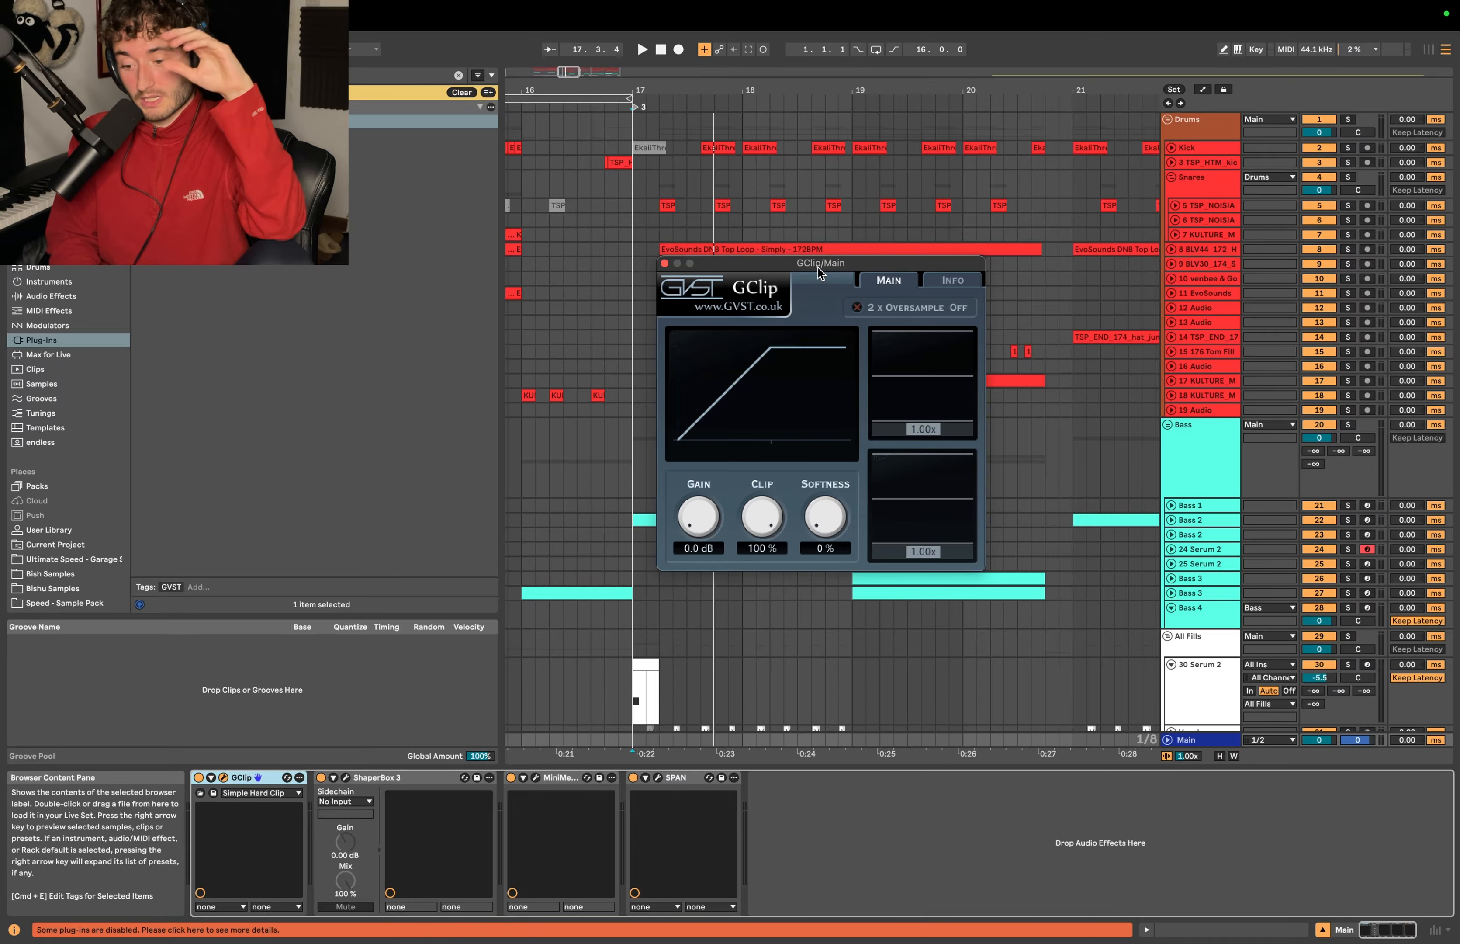
Open ShaperBox 3 on the Main track alongside the GClip window.
left_click_drag(818, 267, 815, 264)
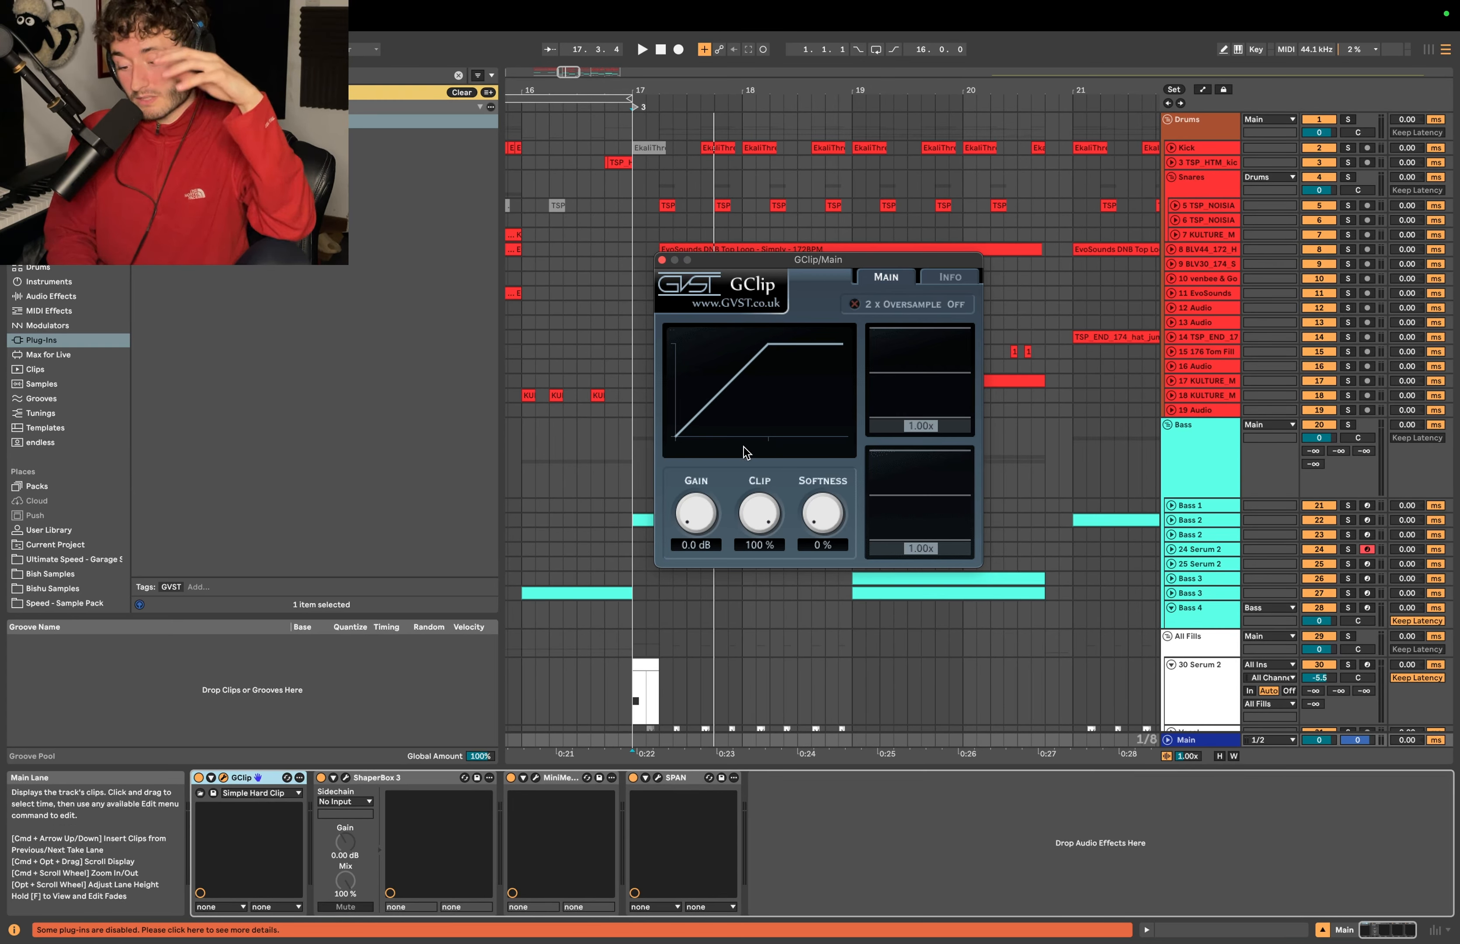
left_click(1201, 745)
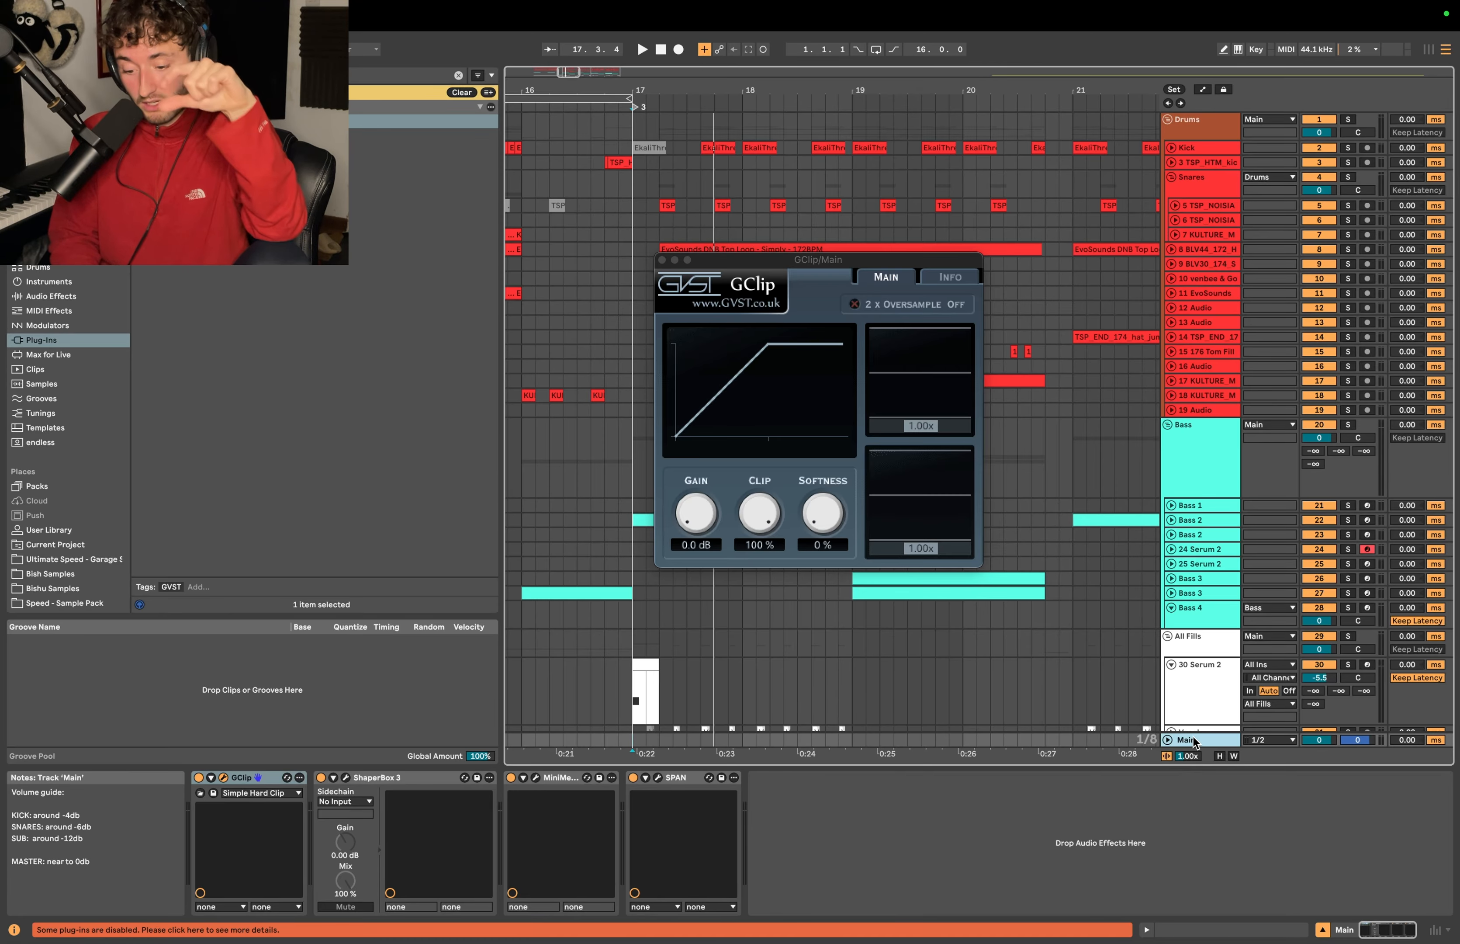
left_click(346, 778)
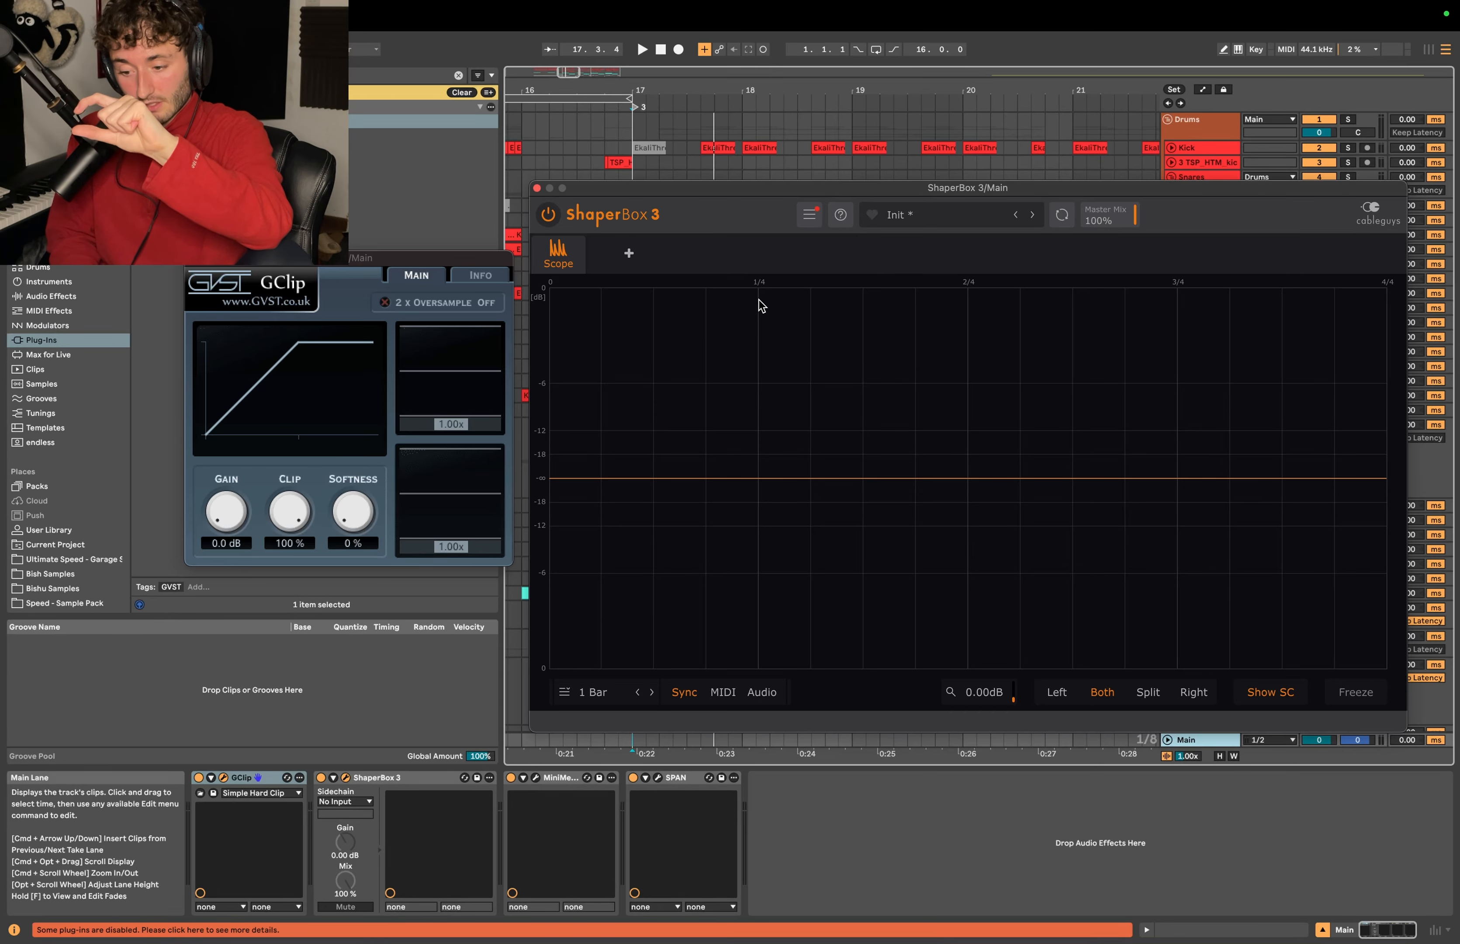
left_click(264, 488)
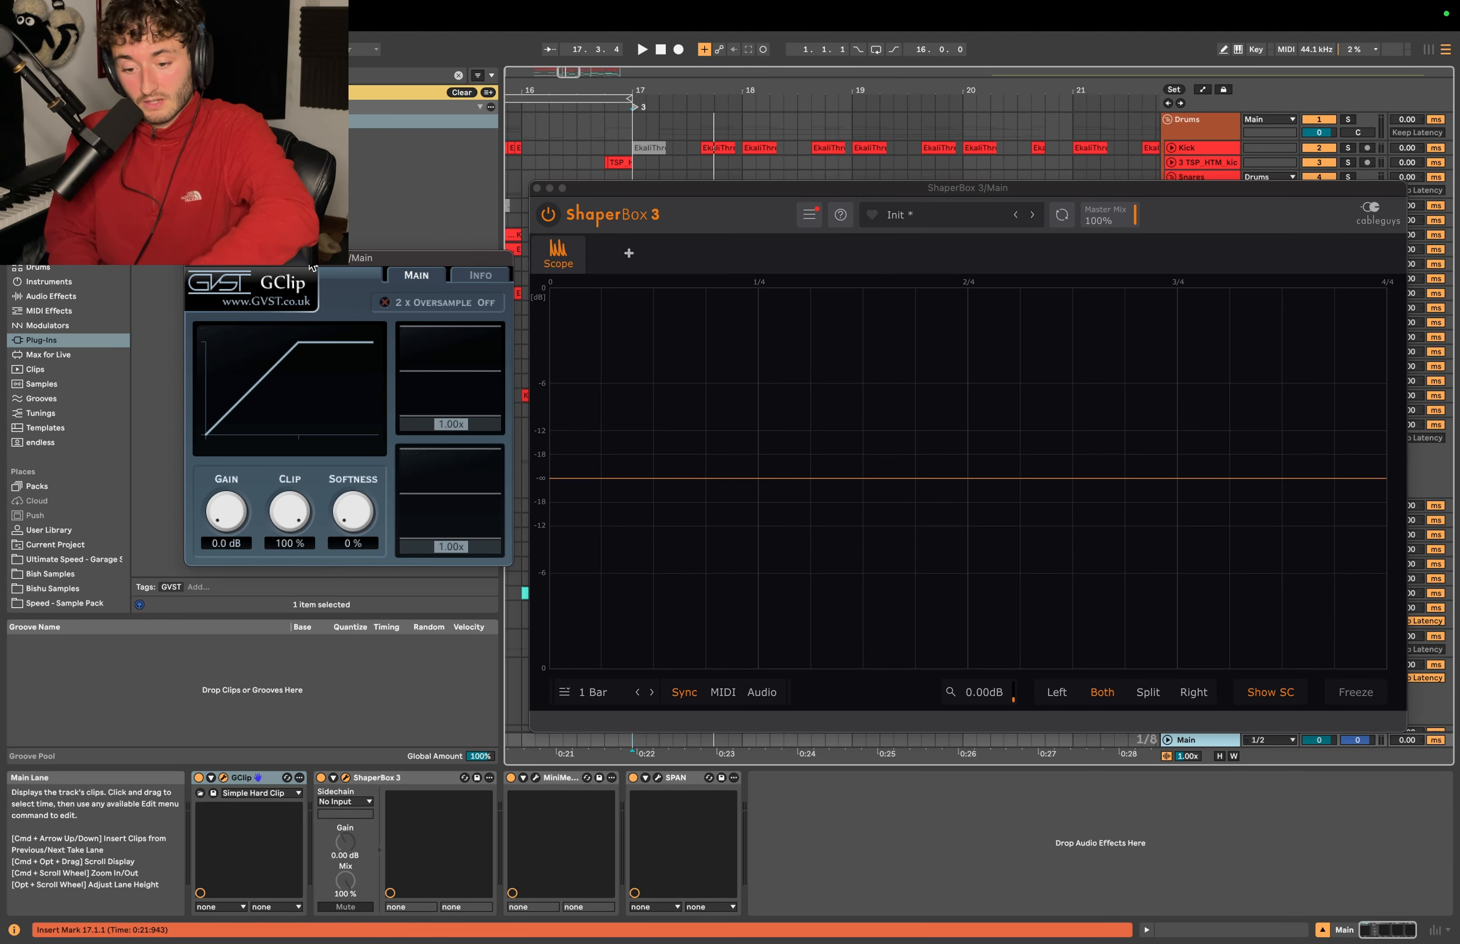
Set Main's GClip gain to 2.2 dB, play the drop from 17.1.1 and freeze the ShaperBox 3 waveform.
left_click_drag(232, 513, 227, 499)
key("space")
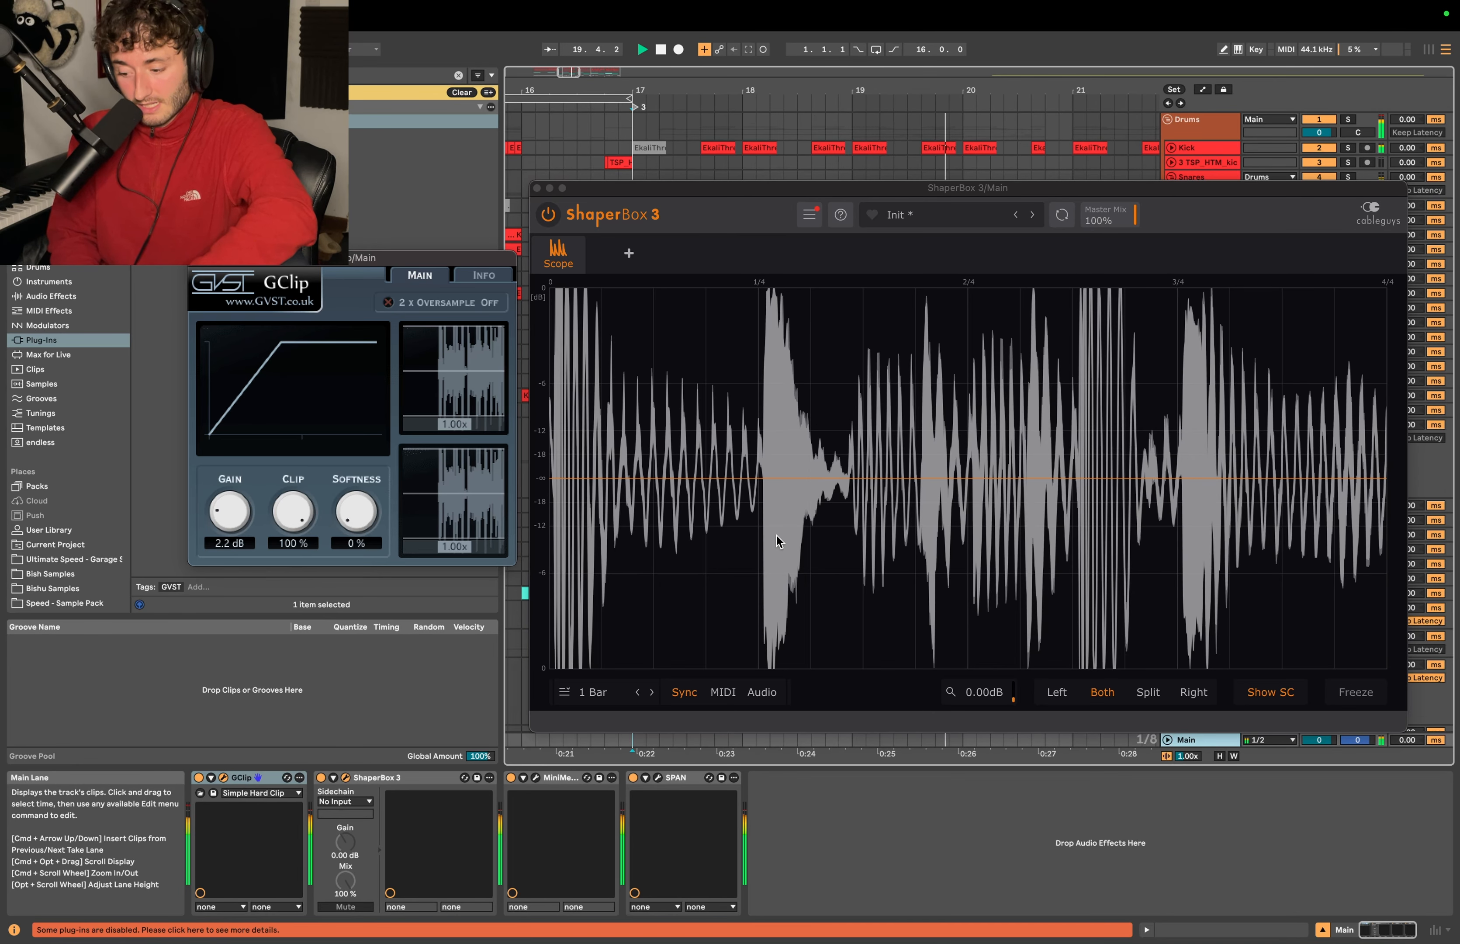
key("space")
left_click(1358, 692)
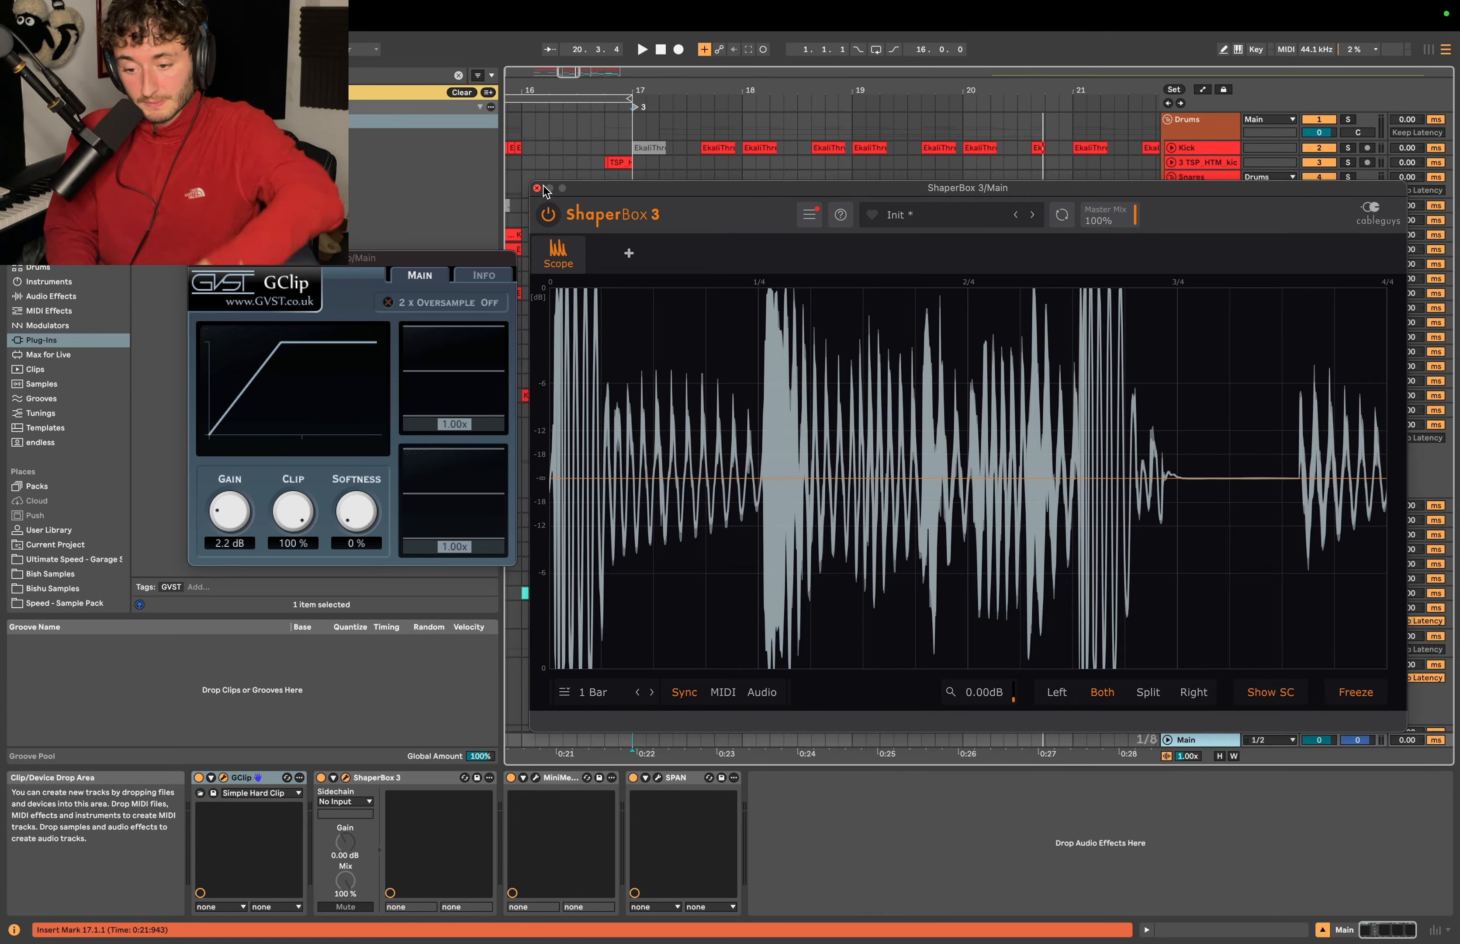
Switch from ShaperBox 3 to MiniMeters on Main and play the drop to check its LUFS loudness.
left_click(345, 777)
left_click(536, 777)
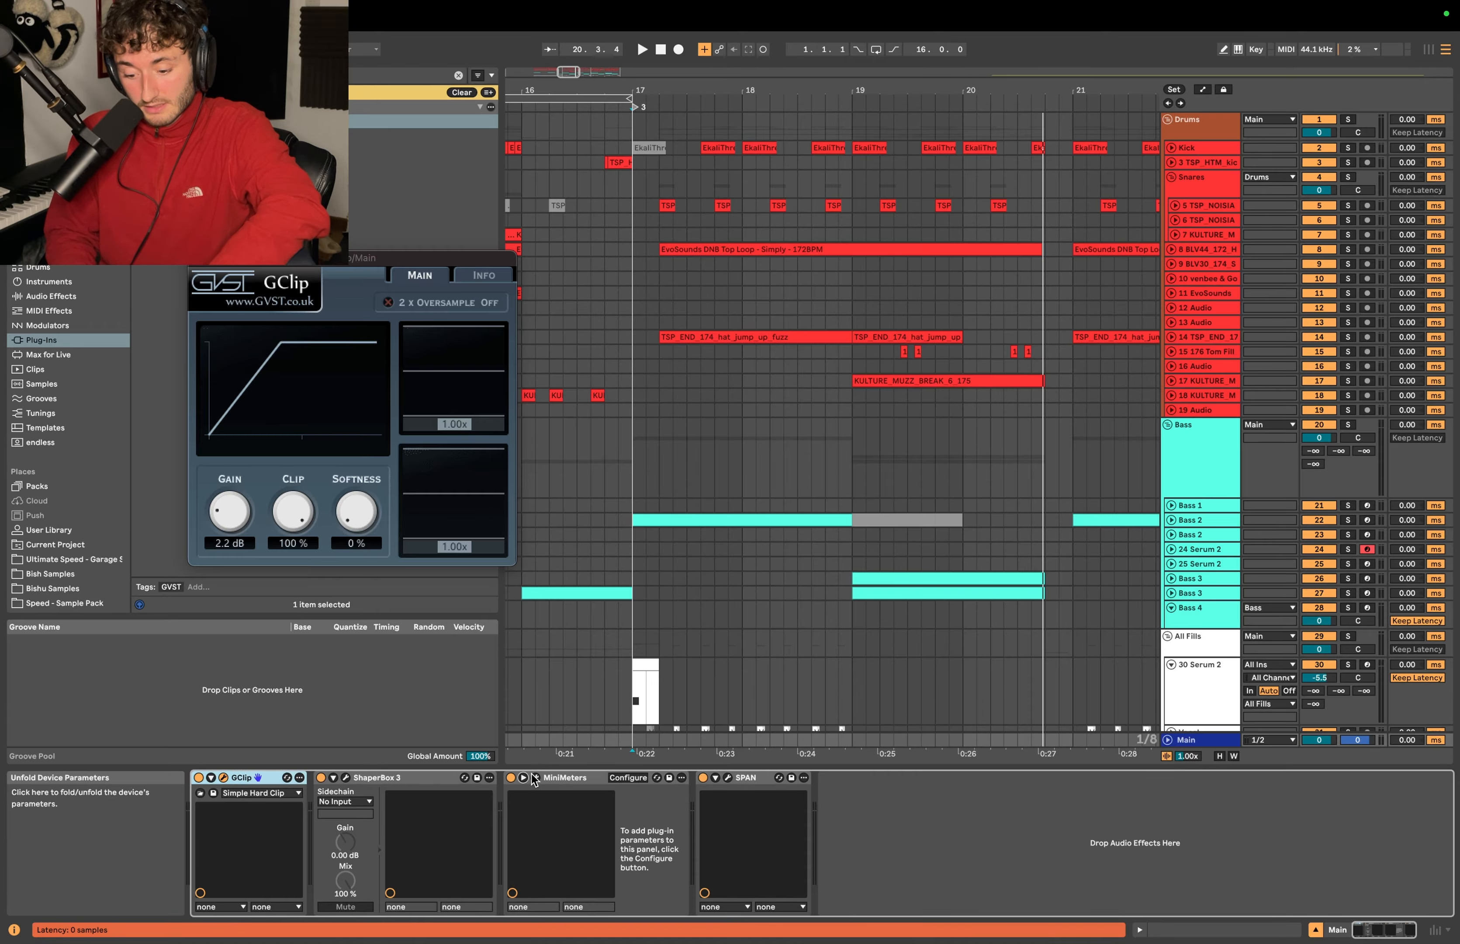
key("space")
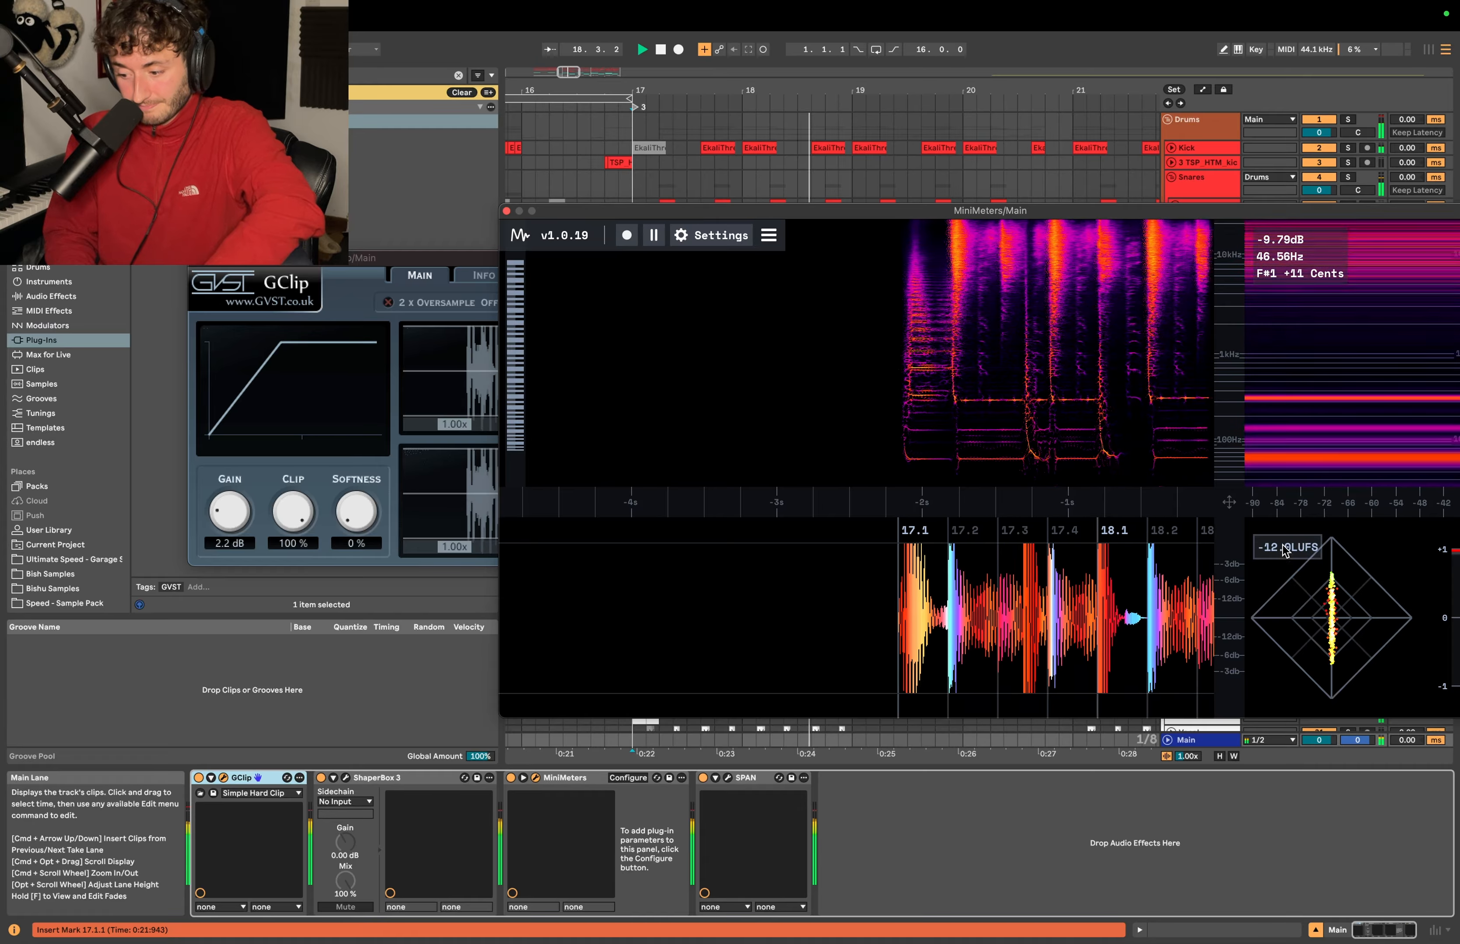
key("space")
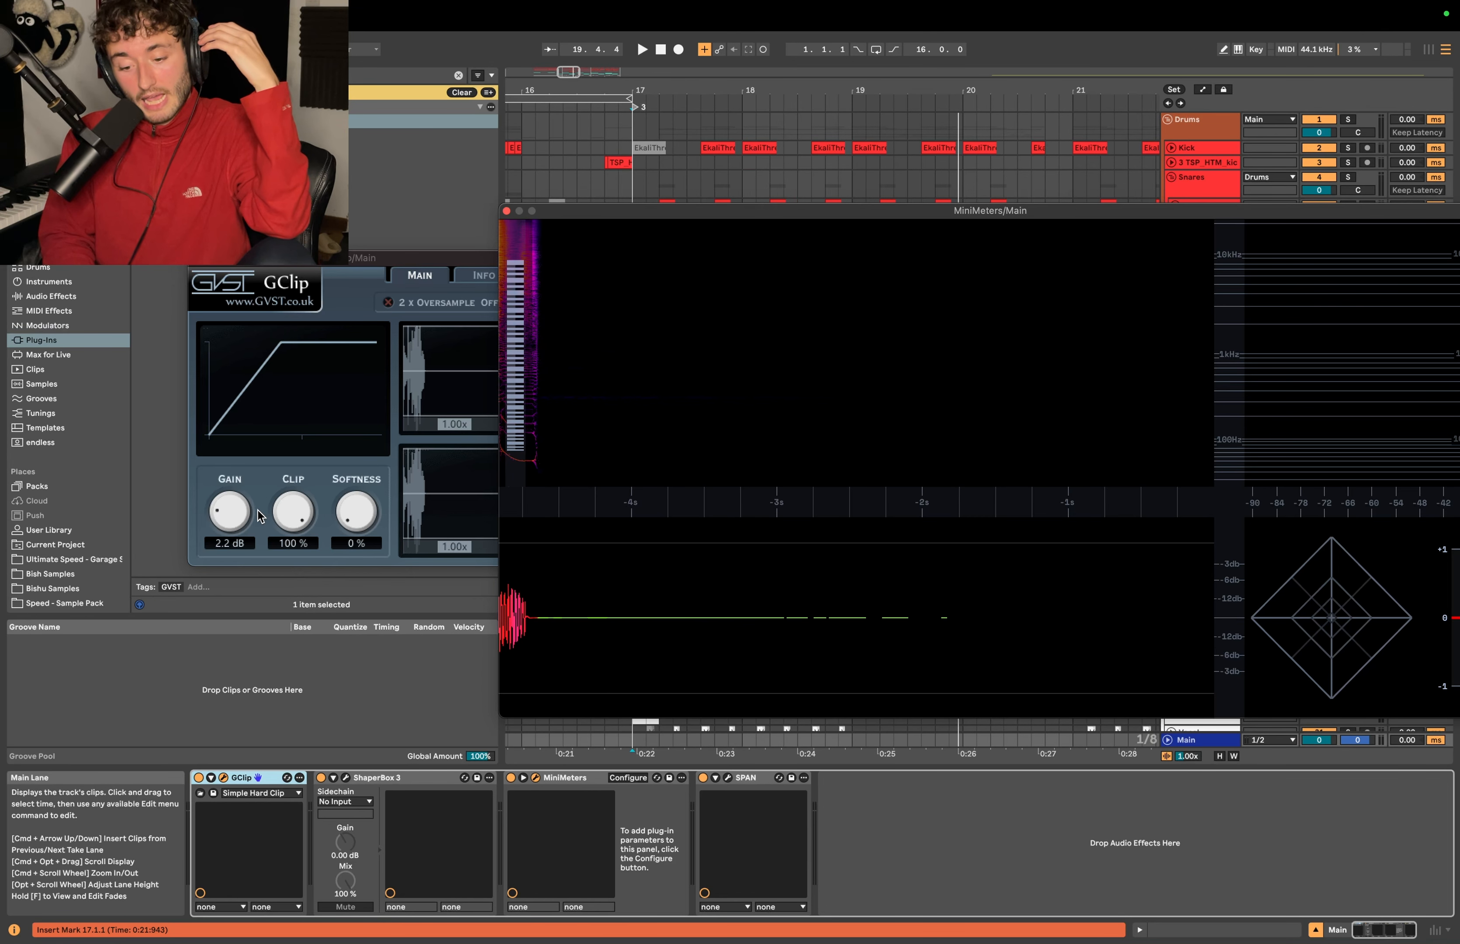
Raise Main's GClip gain to 6.7 dB while playing the drop with MiniMeters, then close both plug-in windows.
mouse_move(245, 519)
left_mouse_down()
mouse_move(246, 502)
mouse_move(234, 513)
left_mouse_up()
key("space")
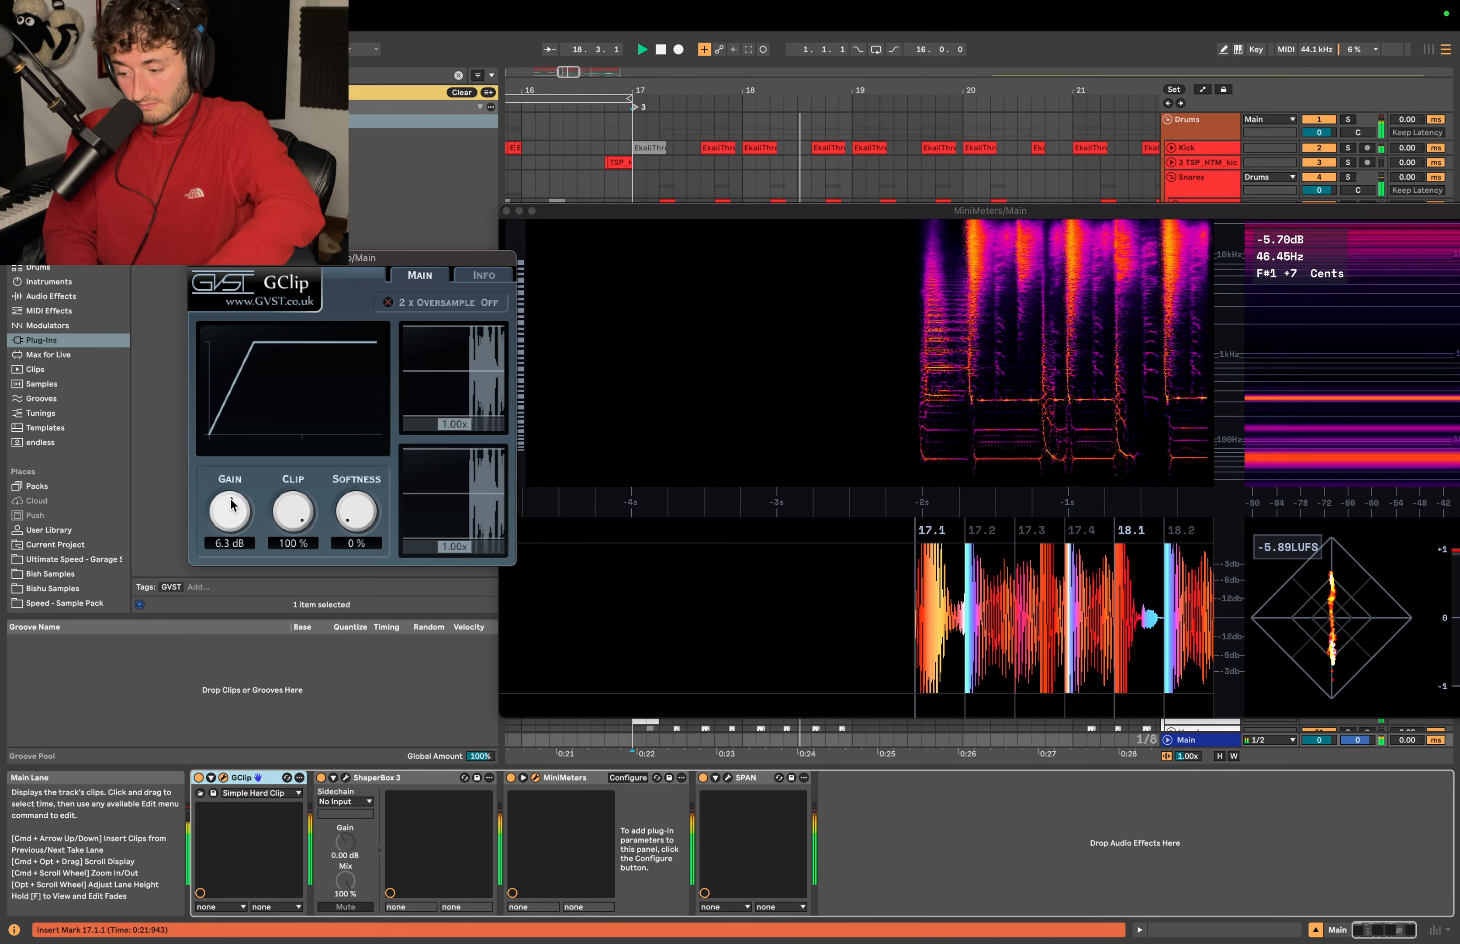
left_click_drag(233, 513, 231, 494)
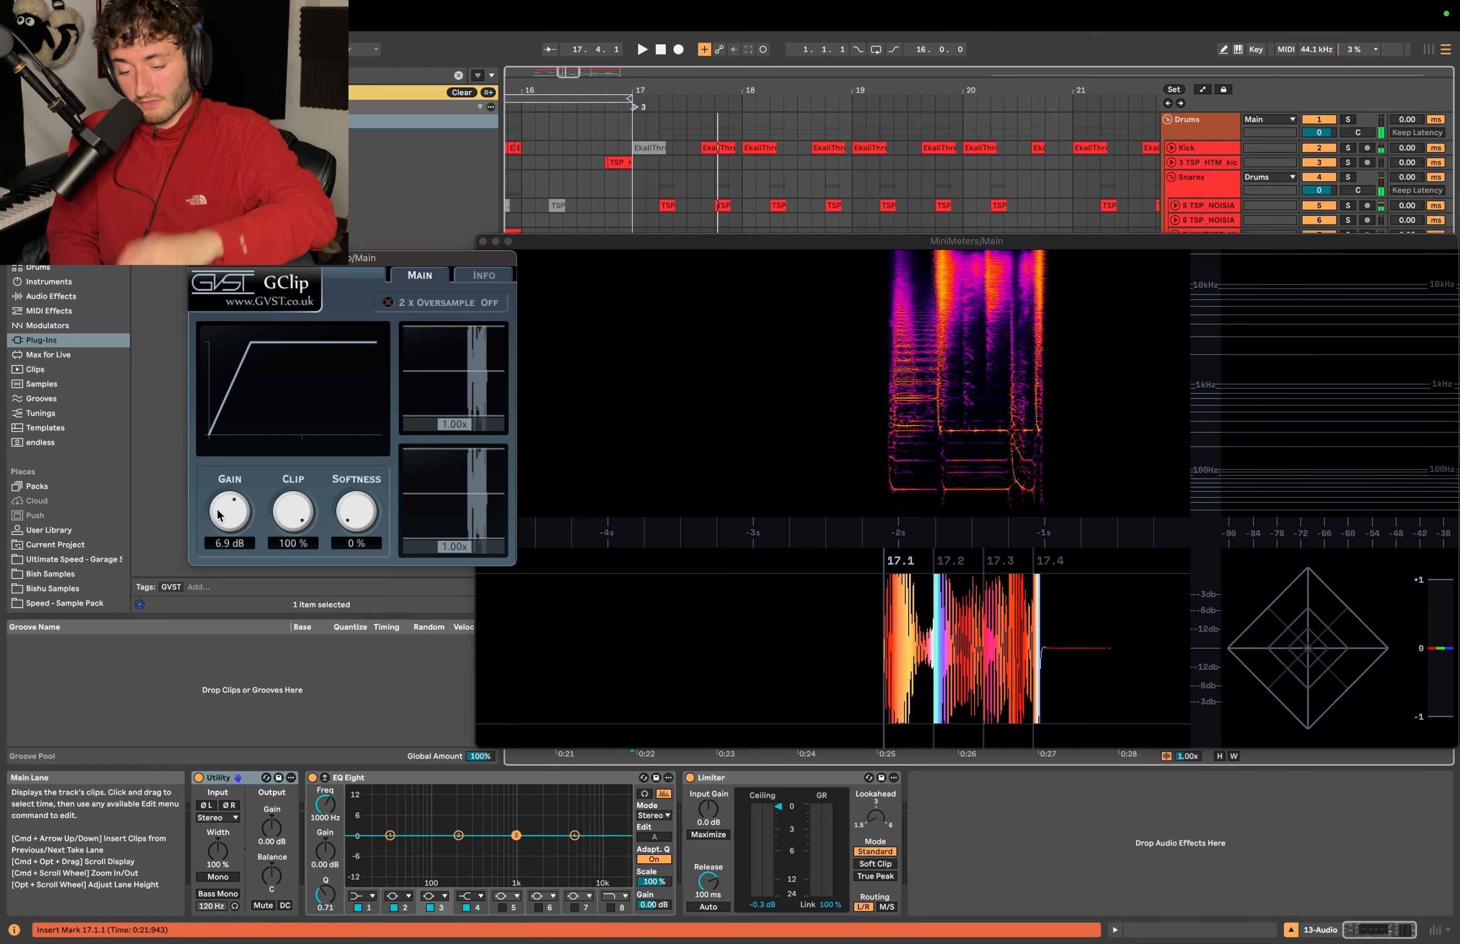
left_click_drag(218, 511, 215, 512)
key("space")
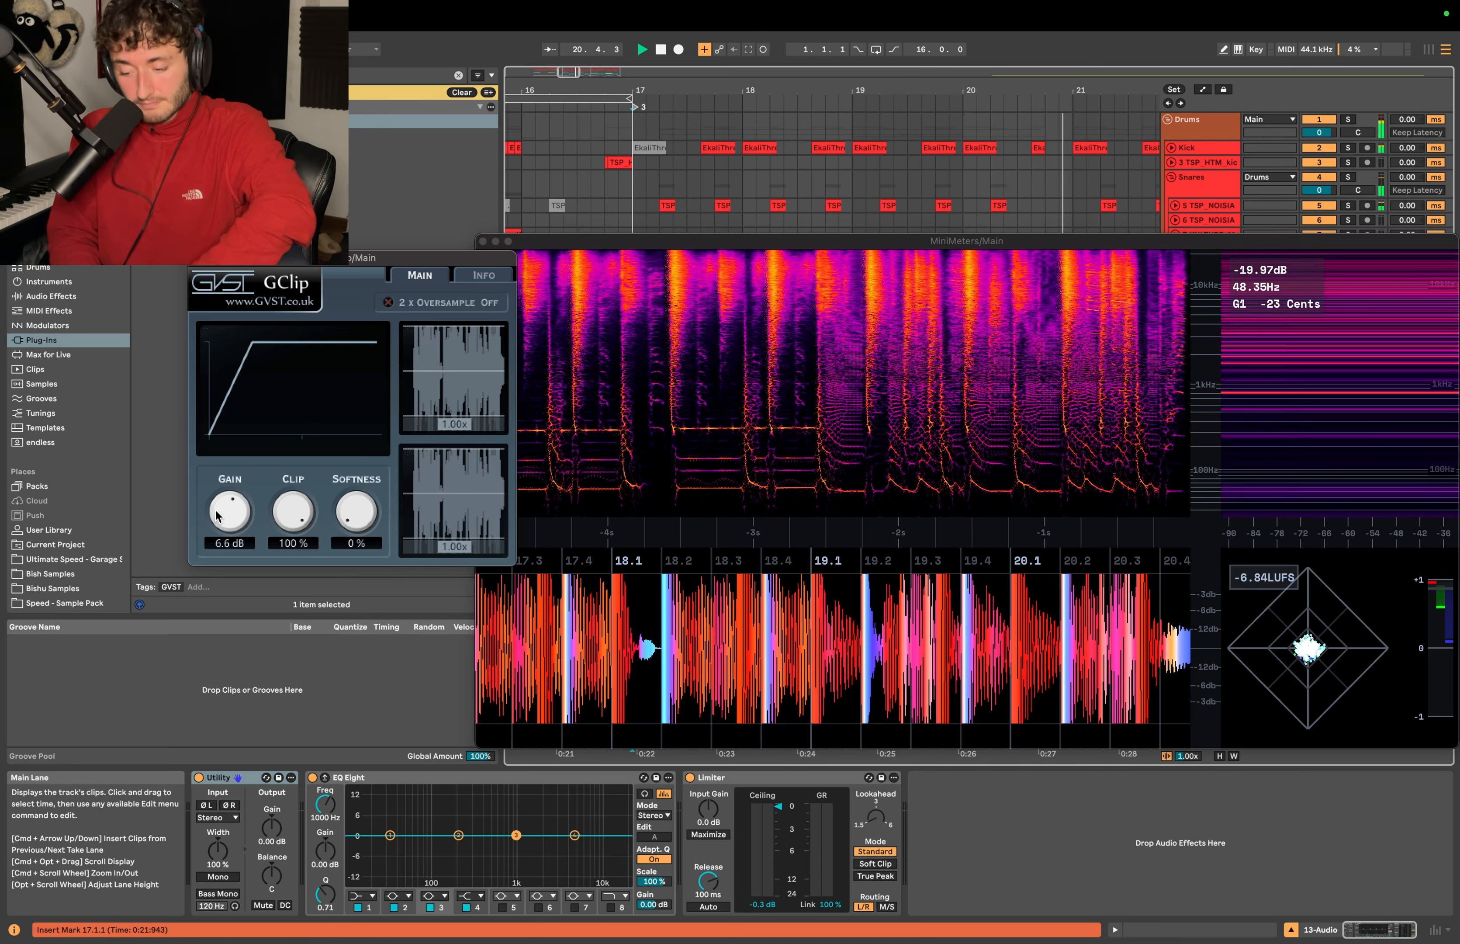
left_click_drag(215, 512, 214, 511)
key("space")
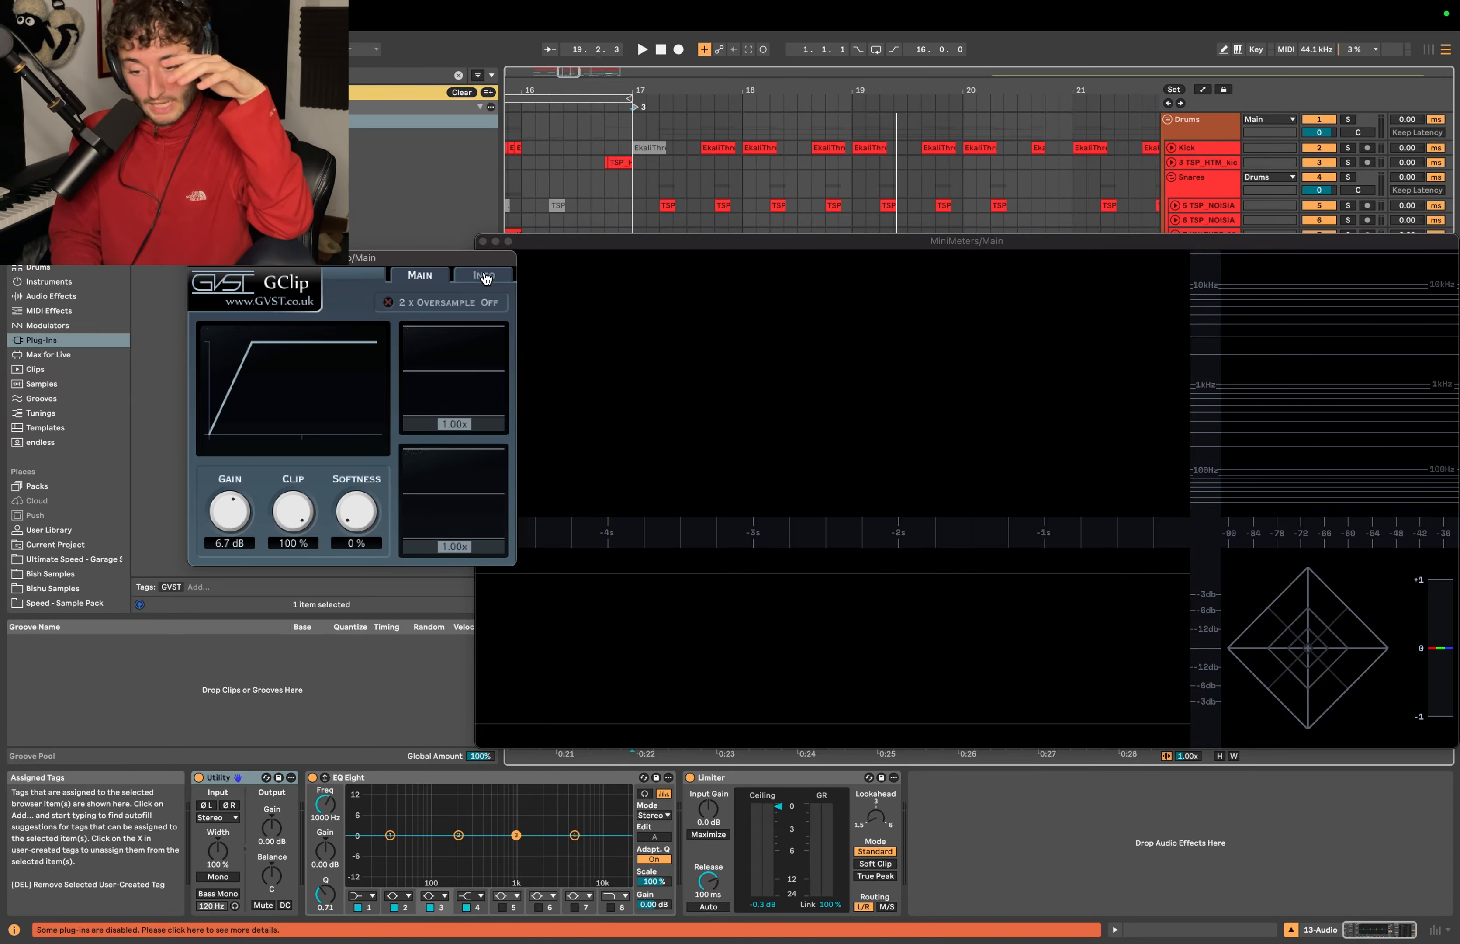
left_click(484, 241)
left_click(482, 242)
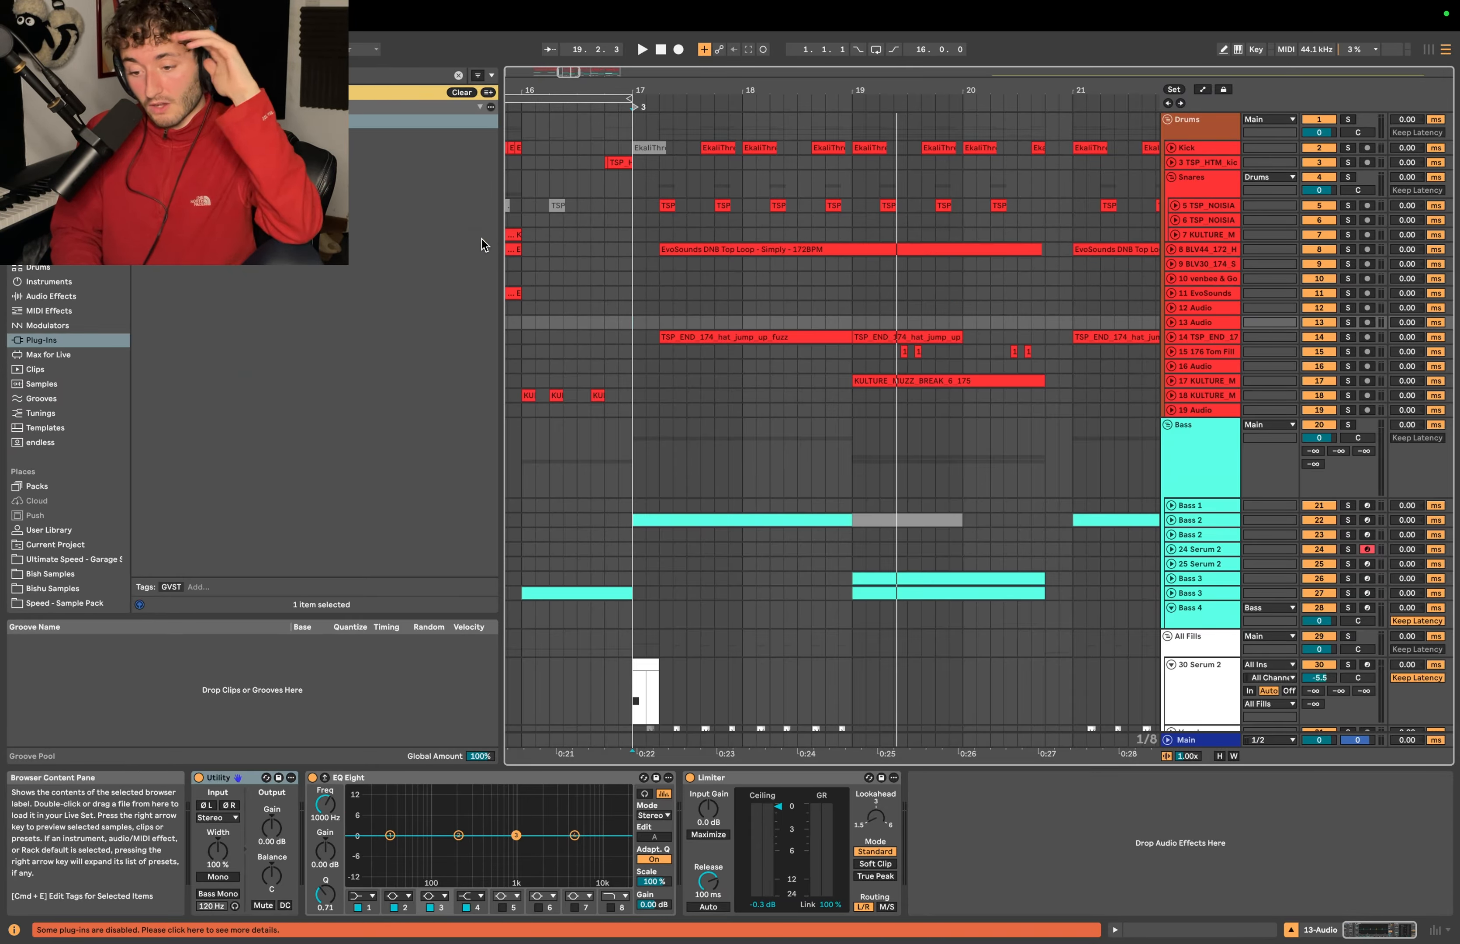
Review the device chains on Kick and Snares, then add GClip to the Drums group.
left_click(1197, 147)
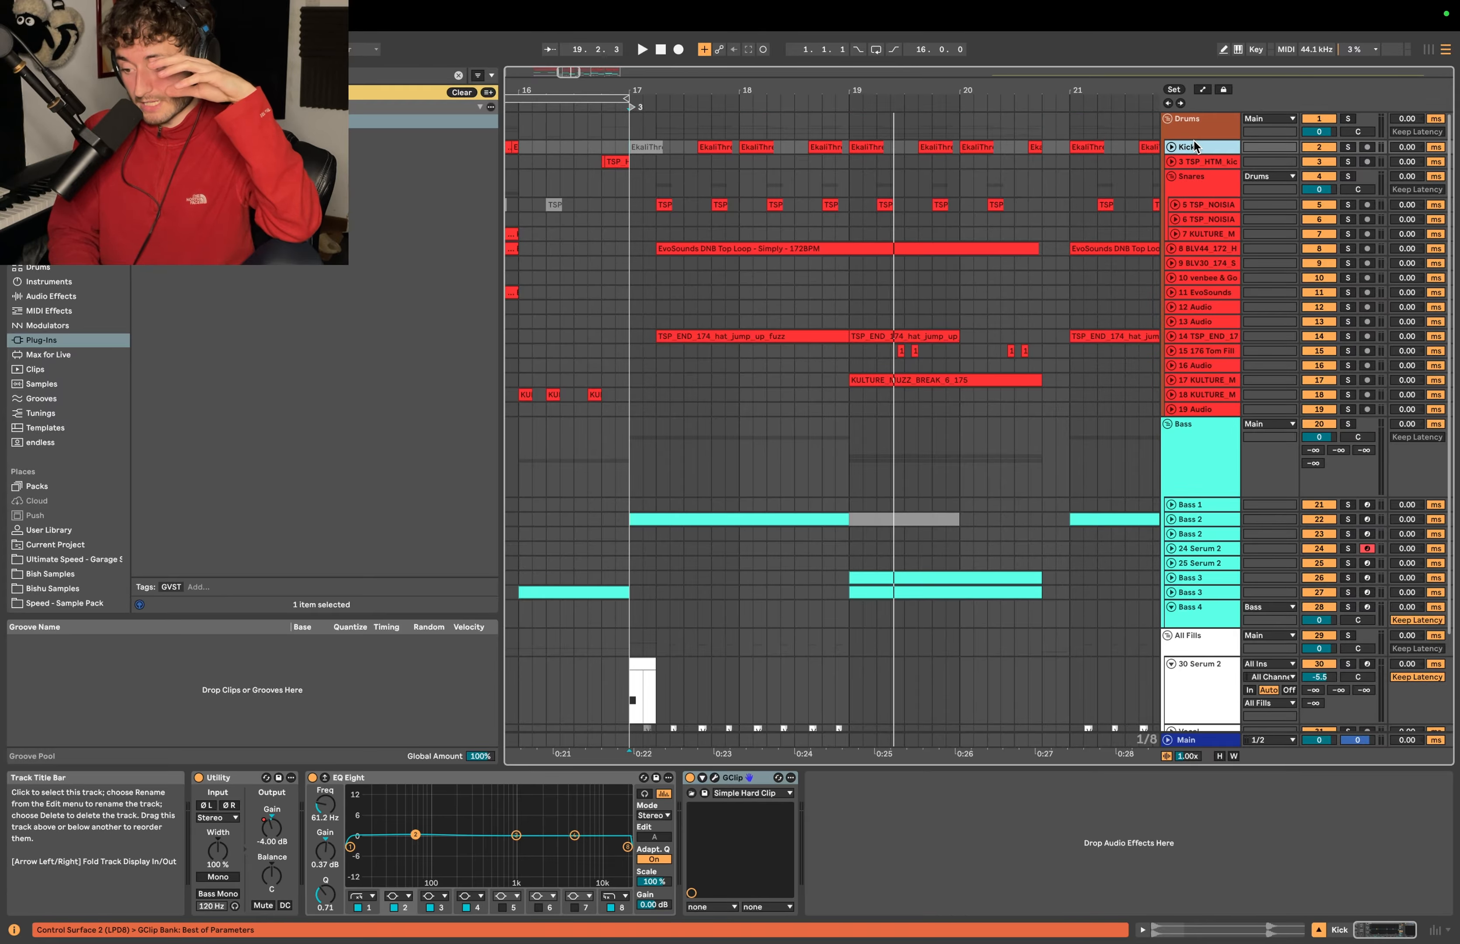
left_click(1199, 189)
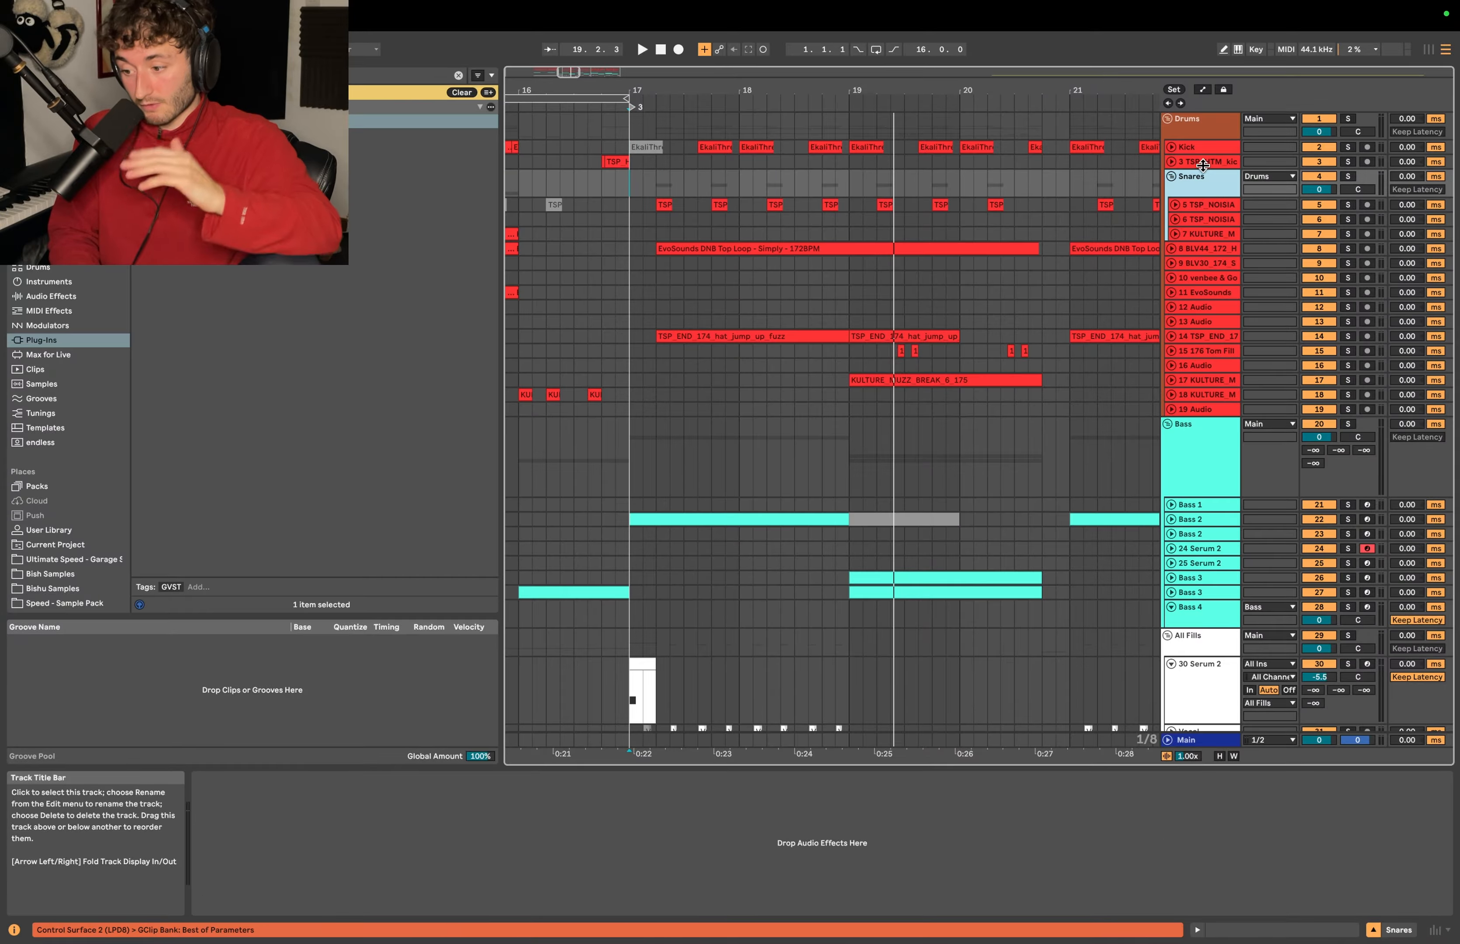
left_click(1196, 145)
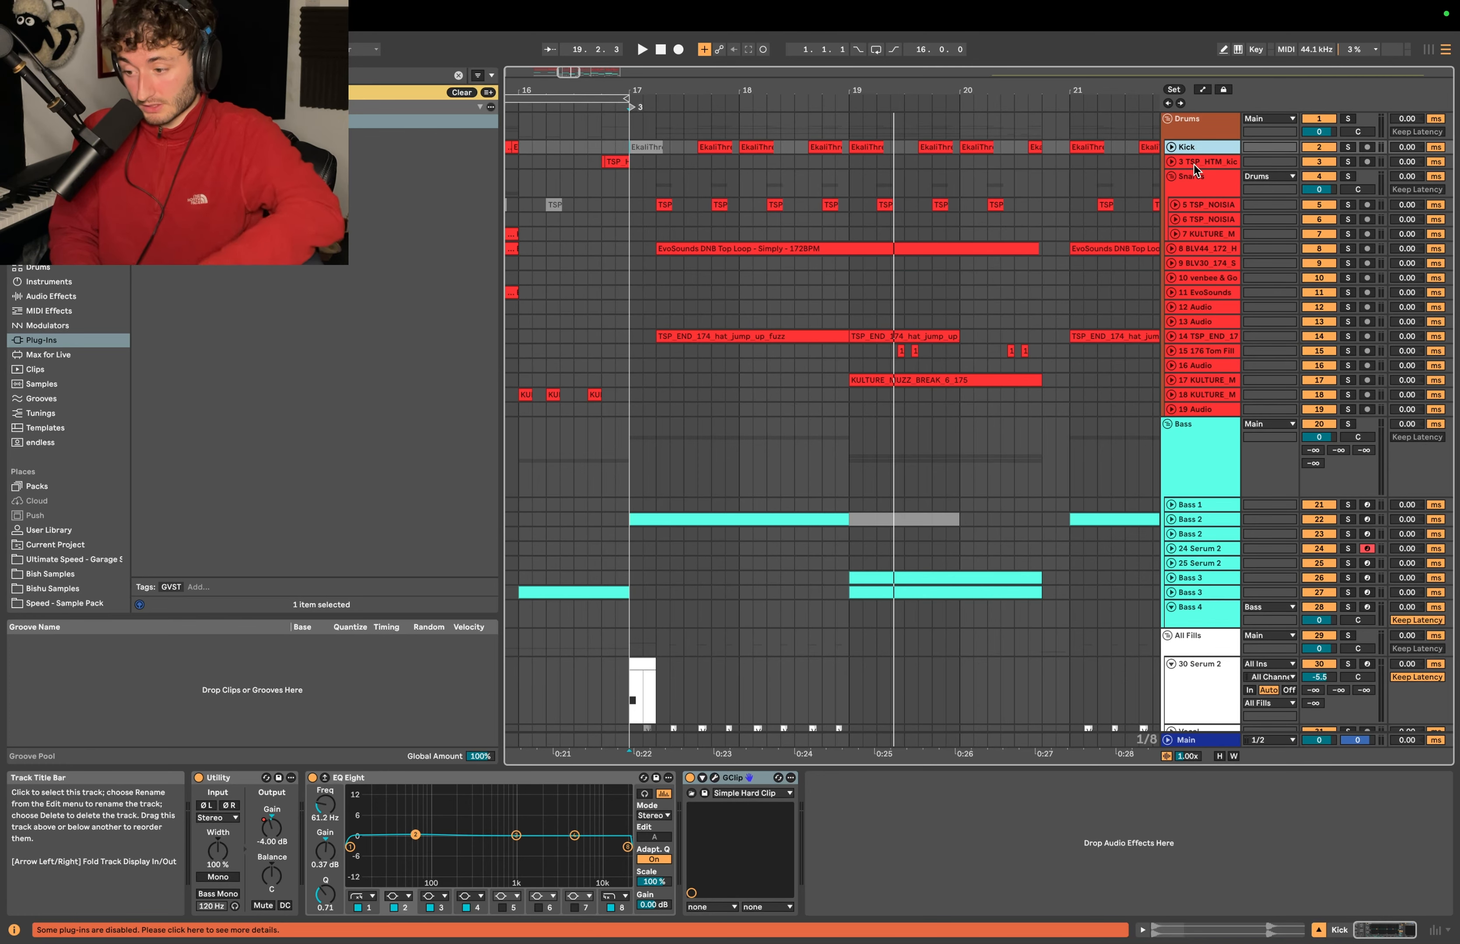
left_click(1197, 122)
double_click(246, 121)
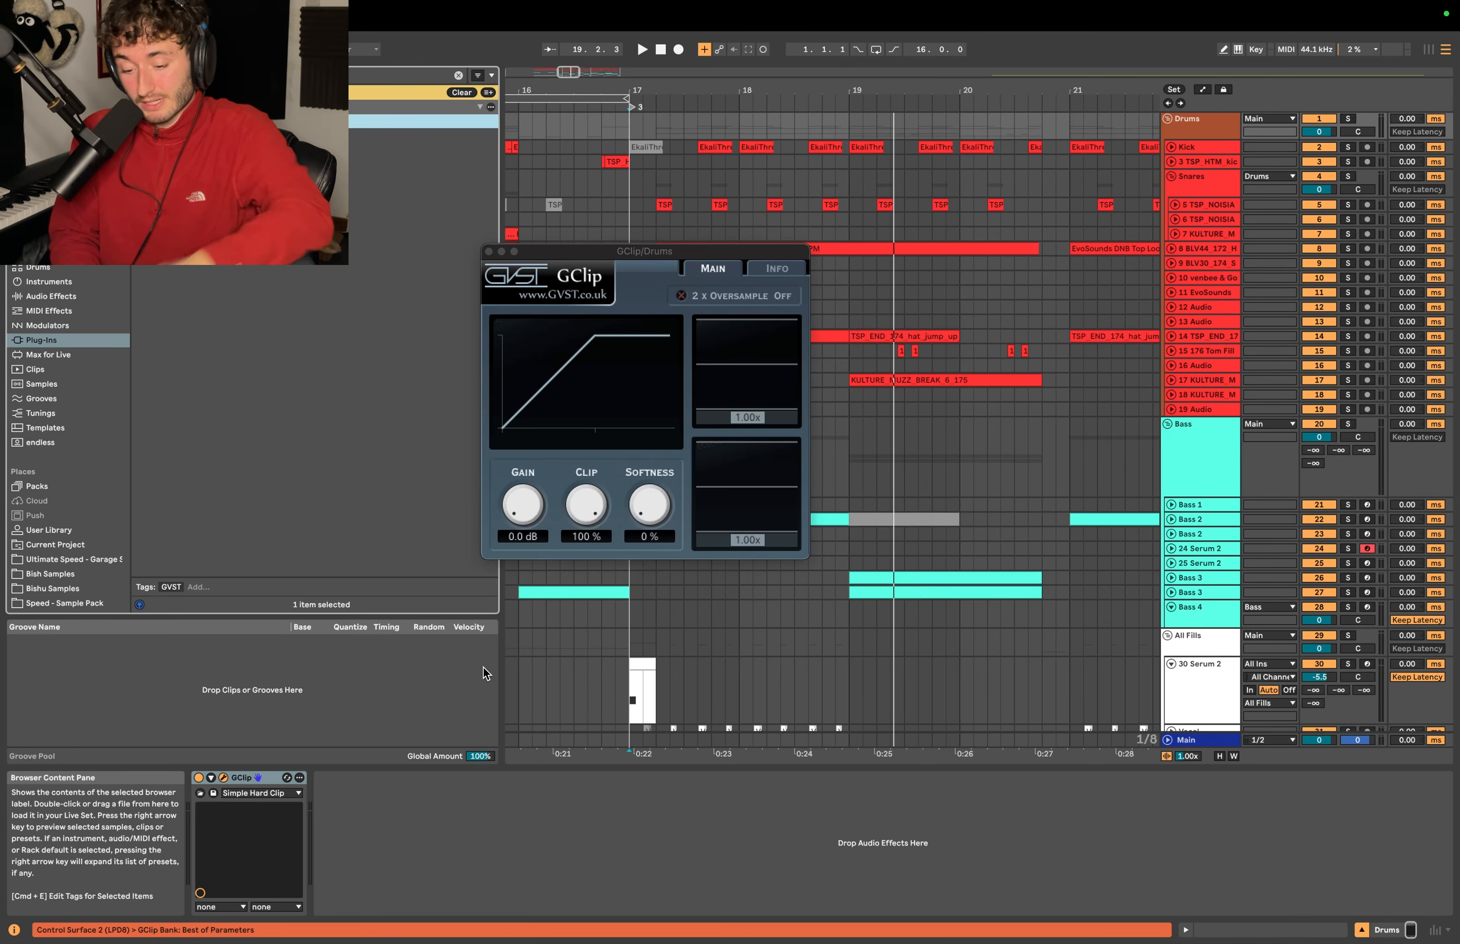
Solo the Drums group, open ShaperBox 3 on Main and bypass Main's GClip.
left_click(1349, 119)
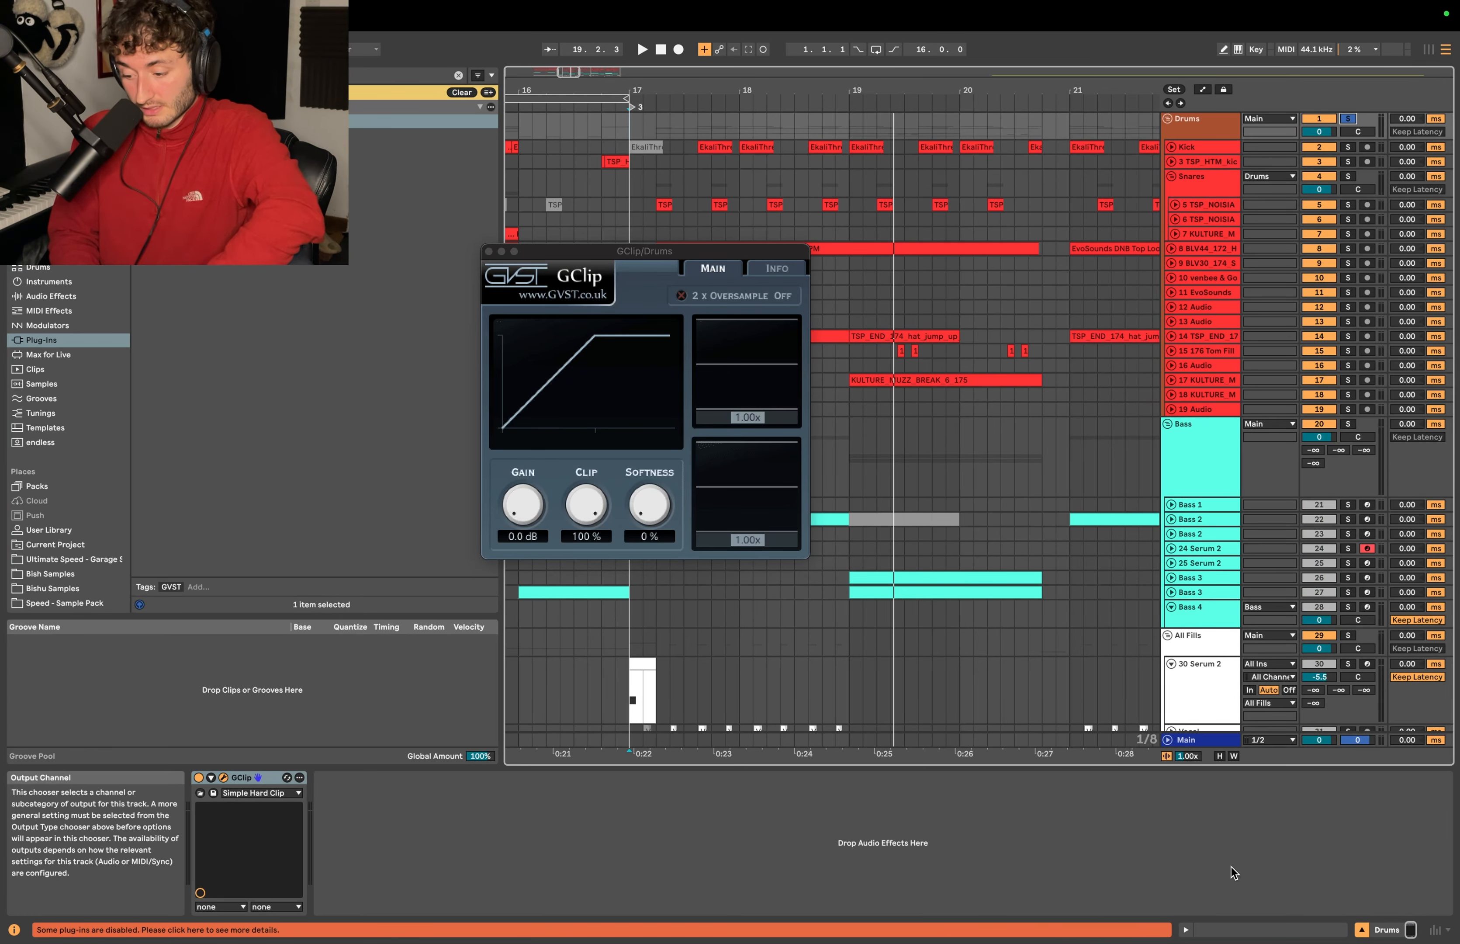
left_click(1193, 741)
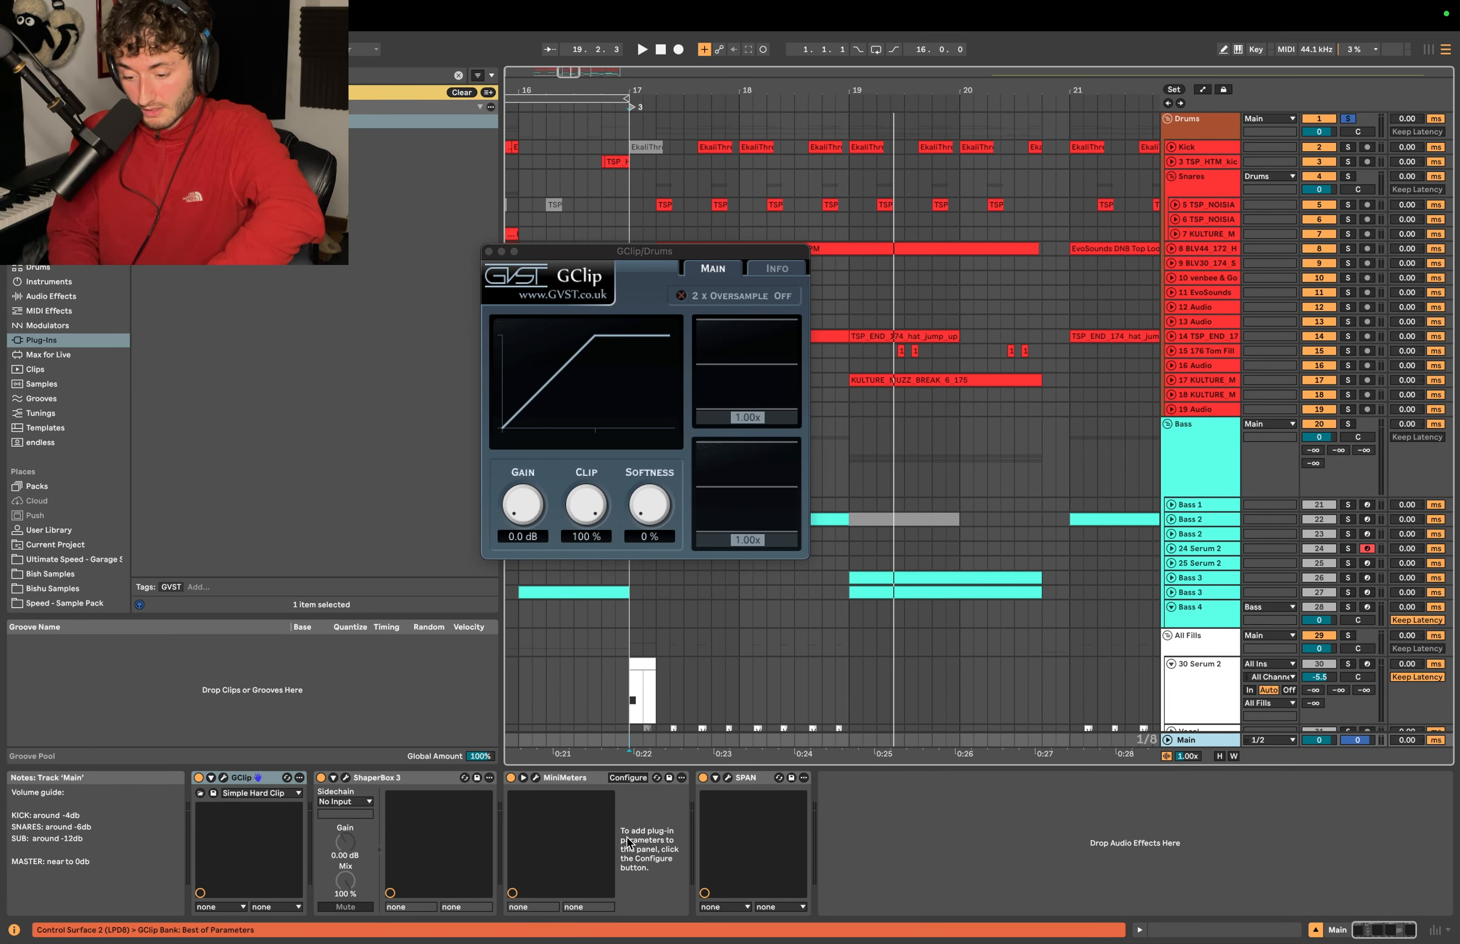
left_click(346, 778)
left_click_drag(773, 190, 766, 583)
left_click(199, 777)
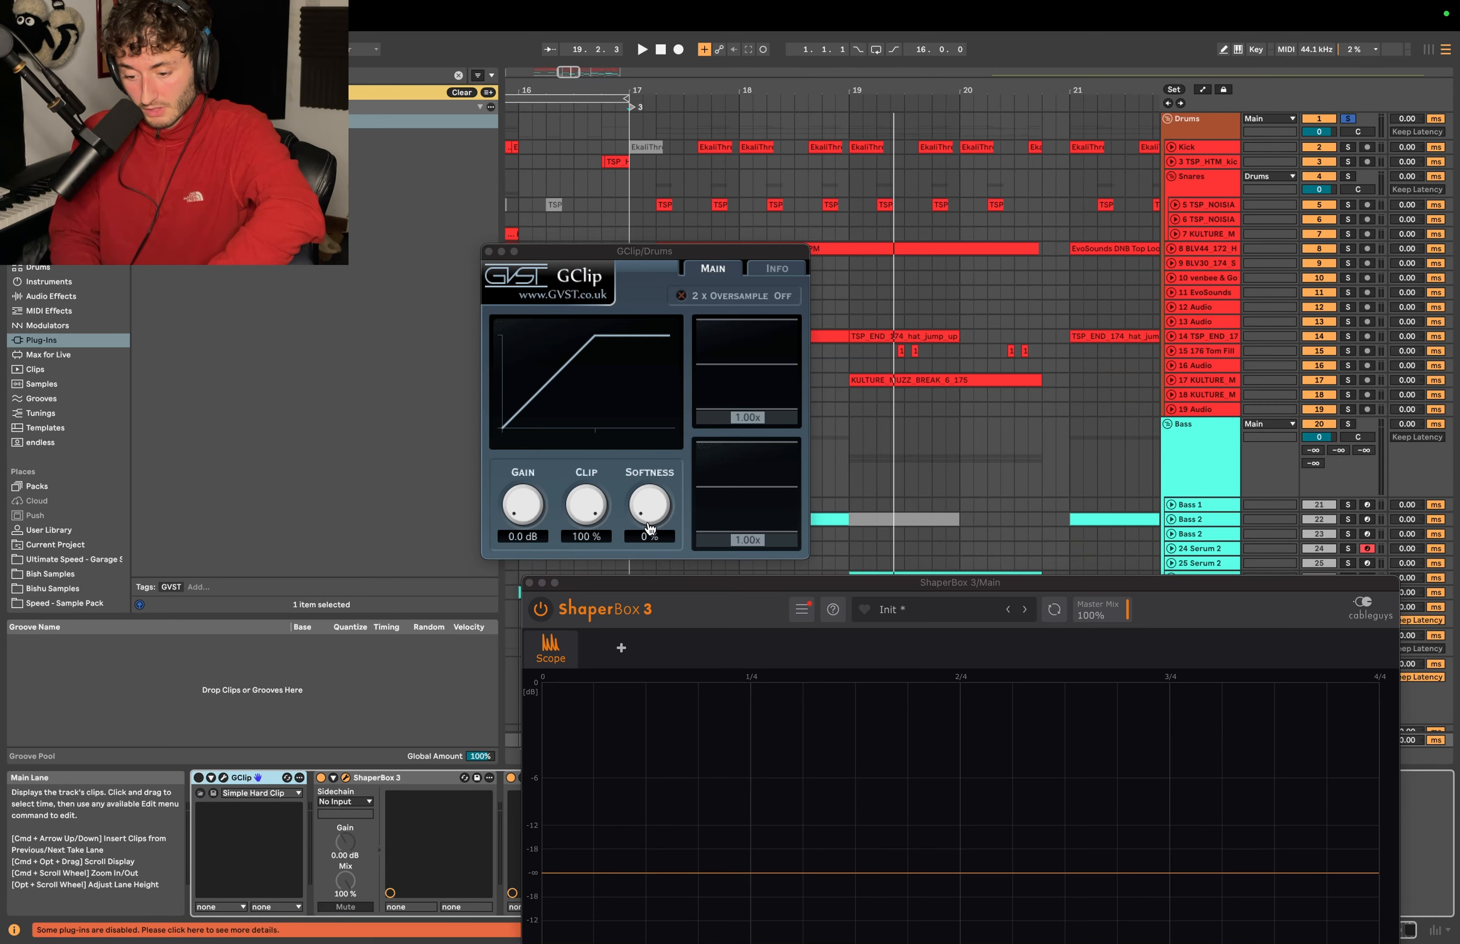
Play the soloed drums from 17.1.1 and arrange the Drums GClip and ShaperBox 3 windows for viewing the peaks.
key("space")
left_click_drag(648, 583, 686, 372)
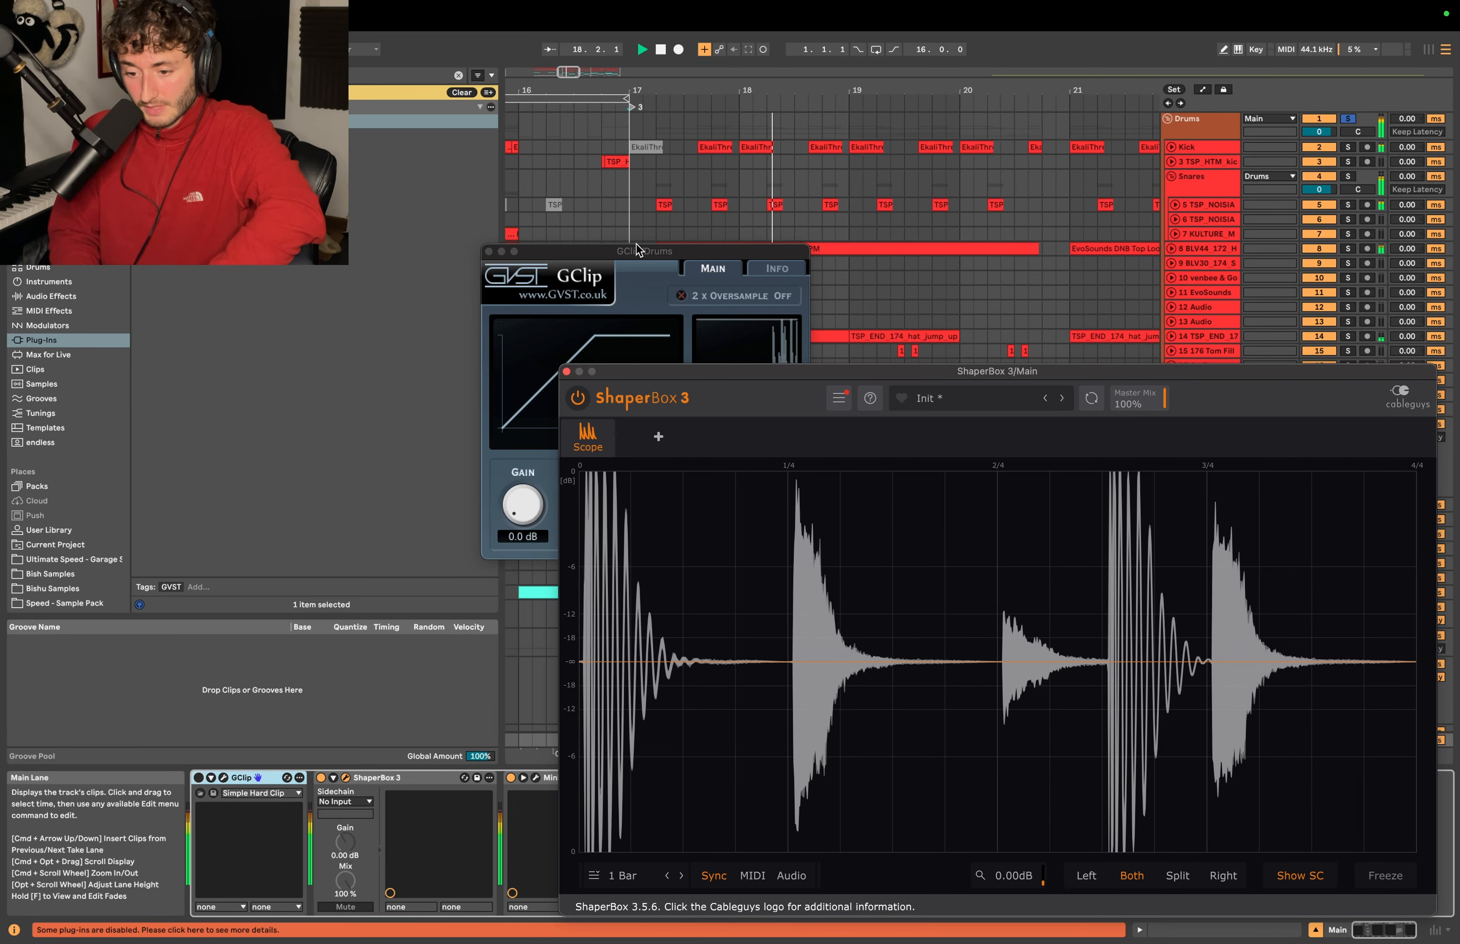
left_click_drag(637, 251, 426, 225)
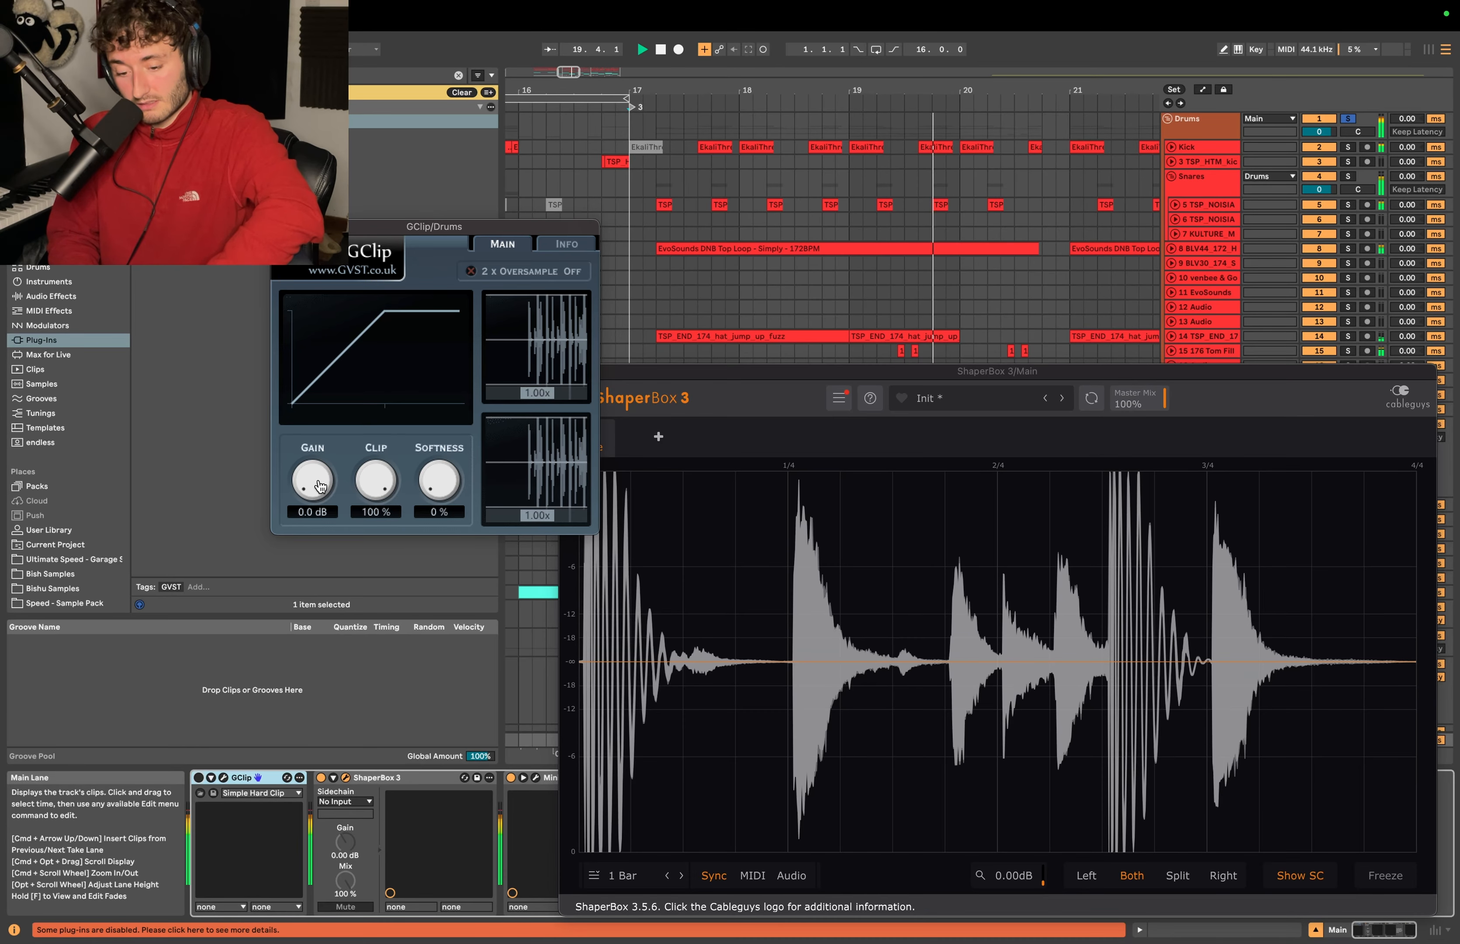
key("space")
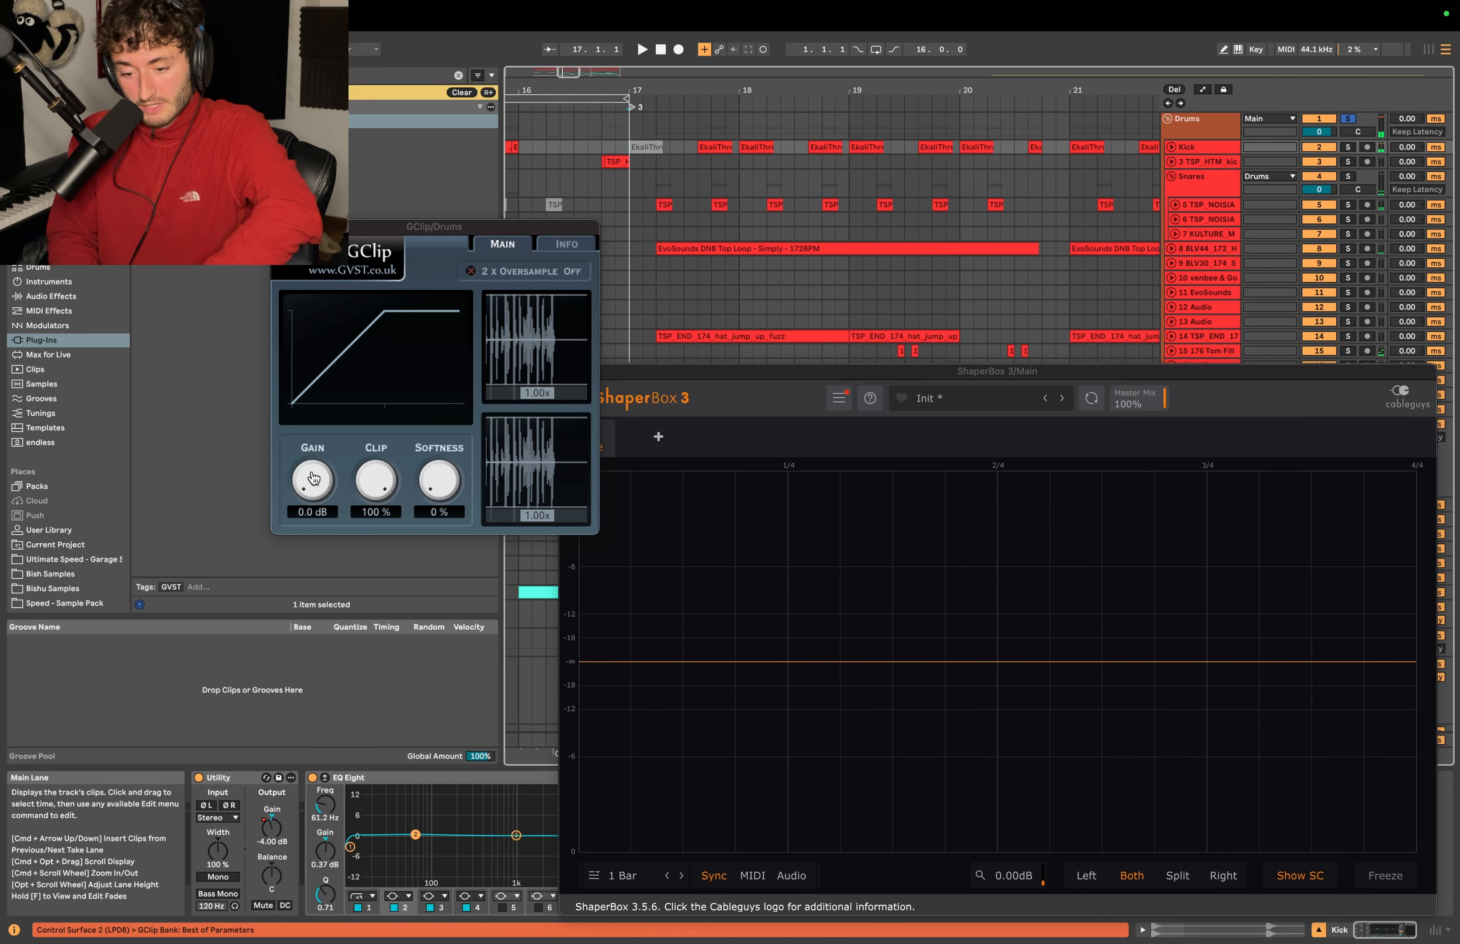
Set the Drums group's GClip gain to 4.2 dB while auditioning the soloed drums.
key("space")
left_click_drag(317, 484, 313, 421)
key("space")
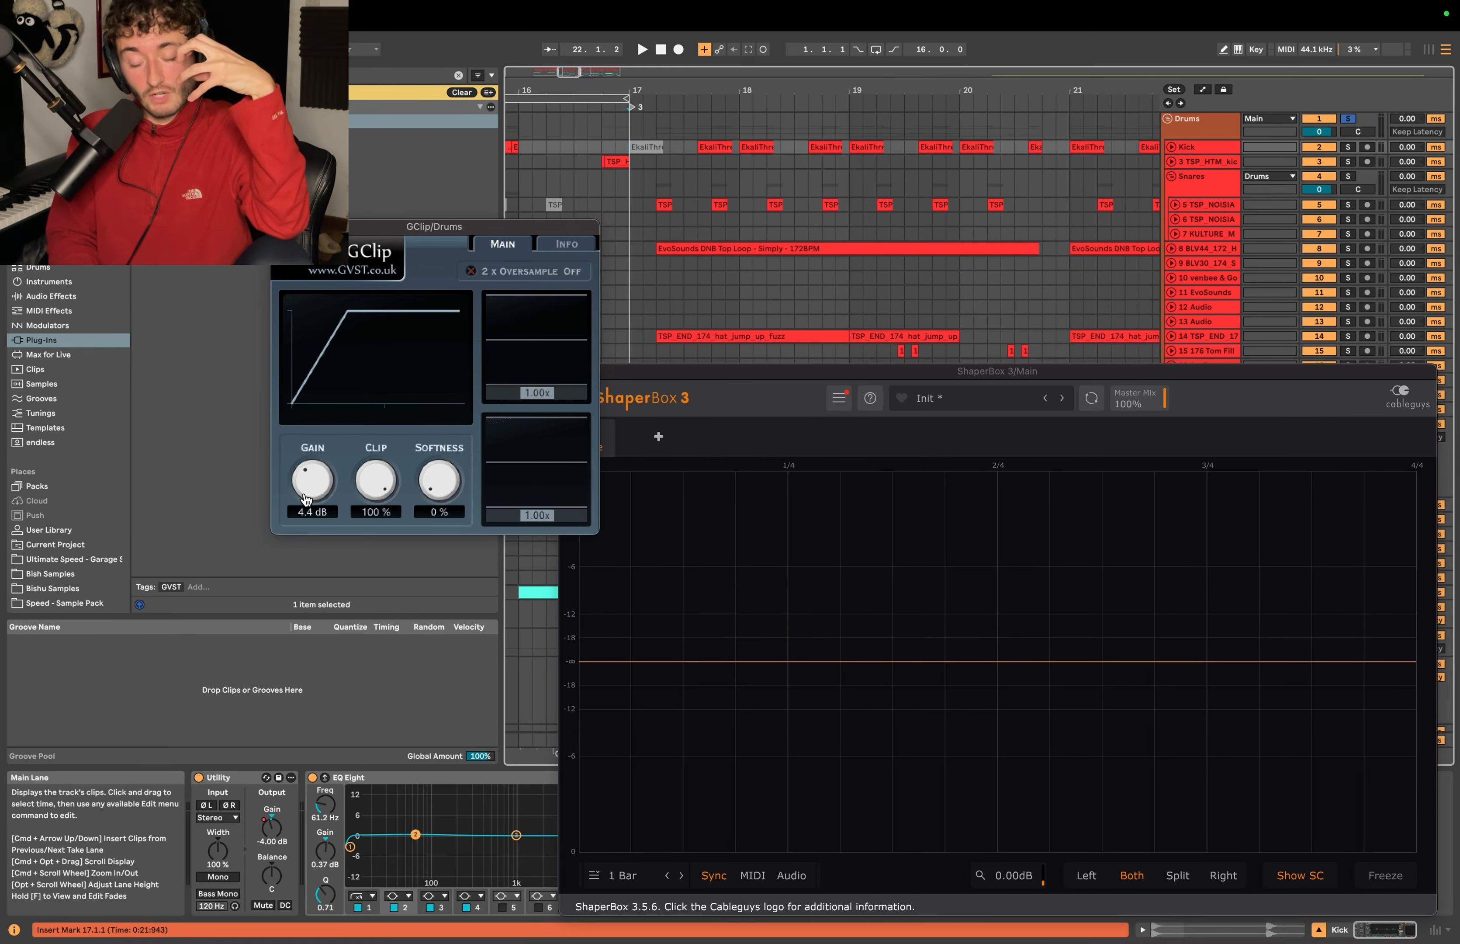
key("space")
scroll(312, 481, "down", 2)
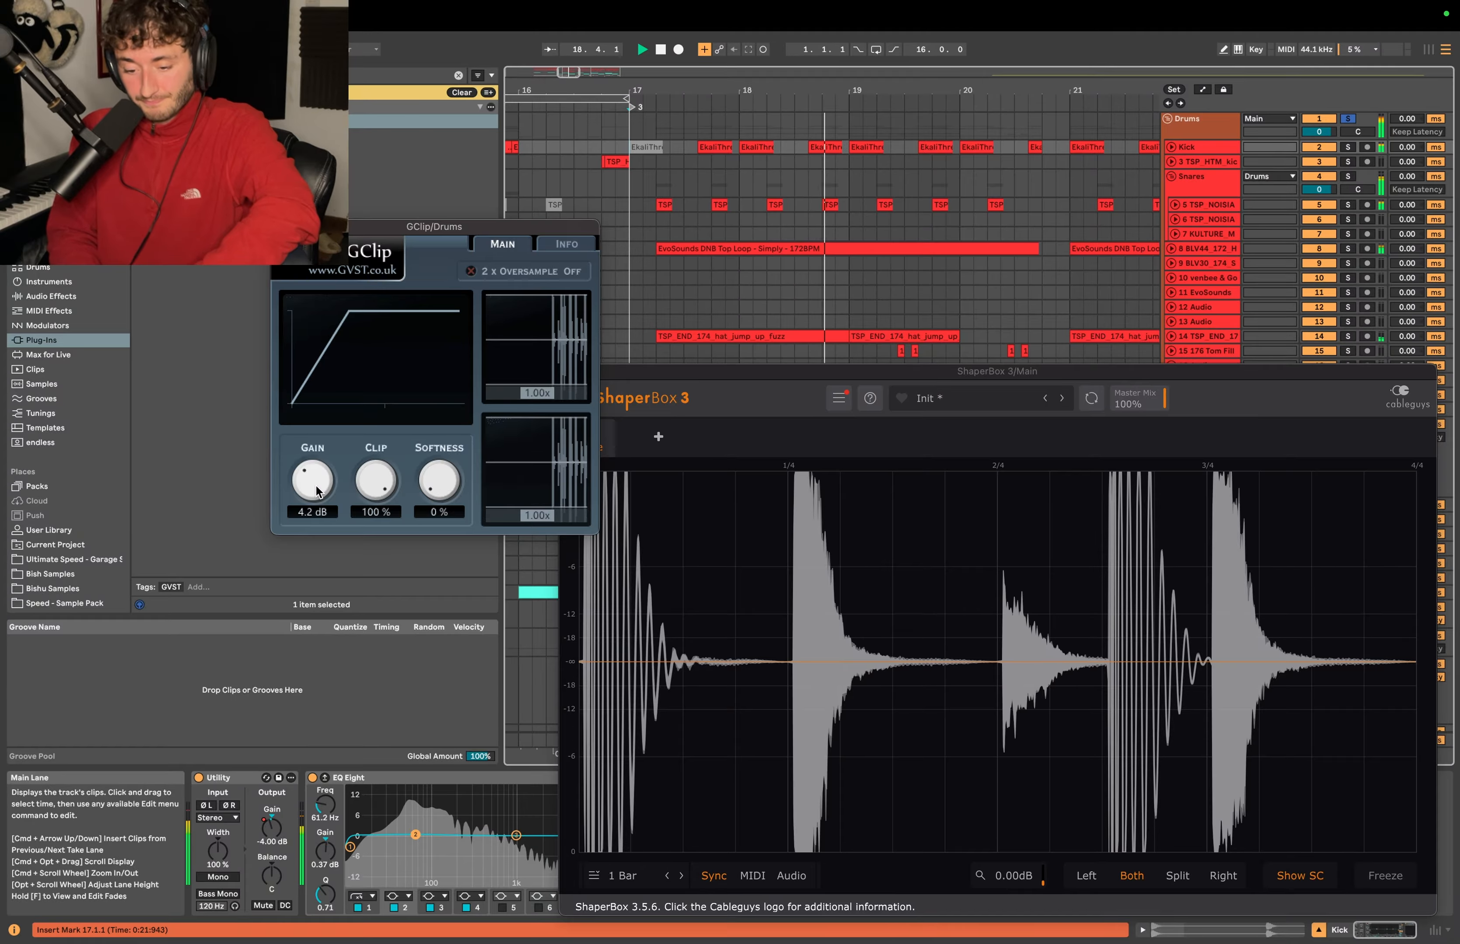
Close the Drums GClip and ShaperBox 3 windows, then re-enable Main's GClip and open it with MiniMeters.
left_click(279, 227)
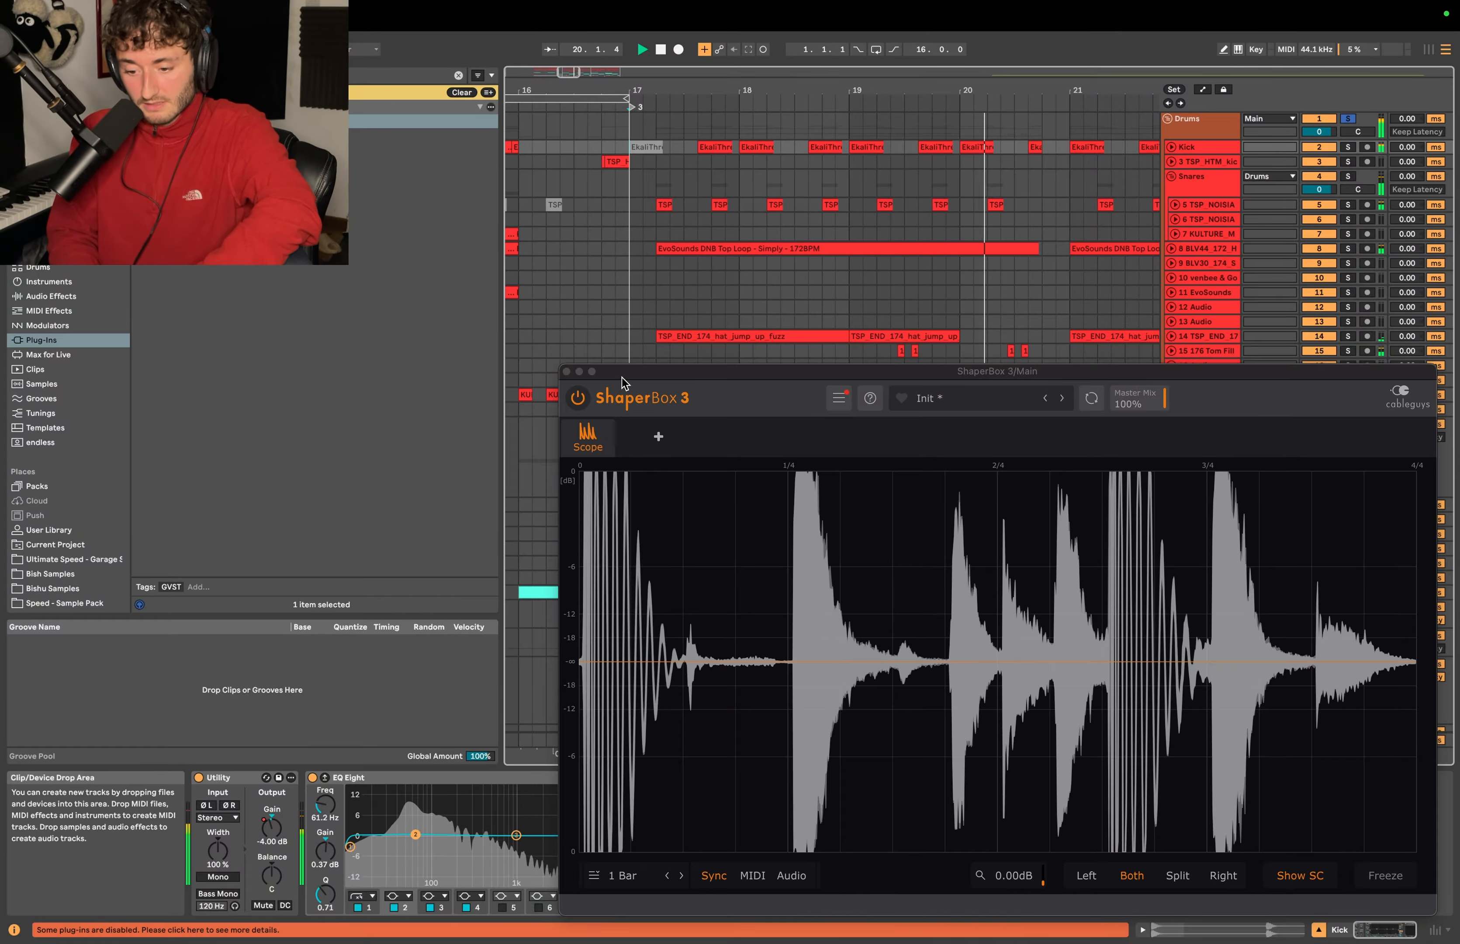
left_click(566, 371)
left_click(1194, 739)
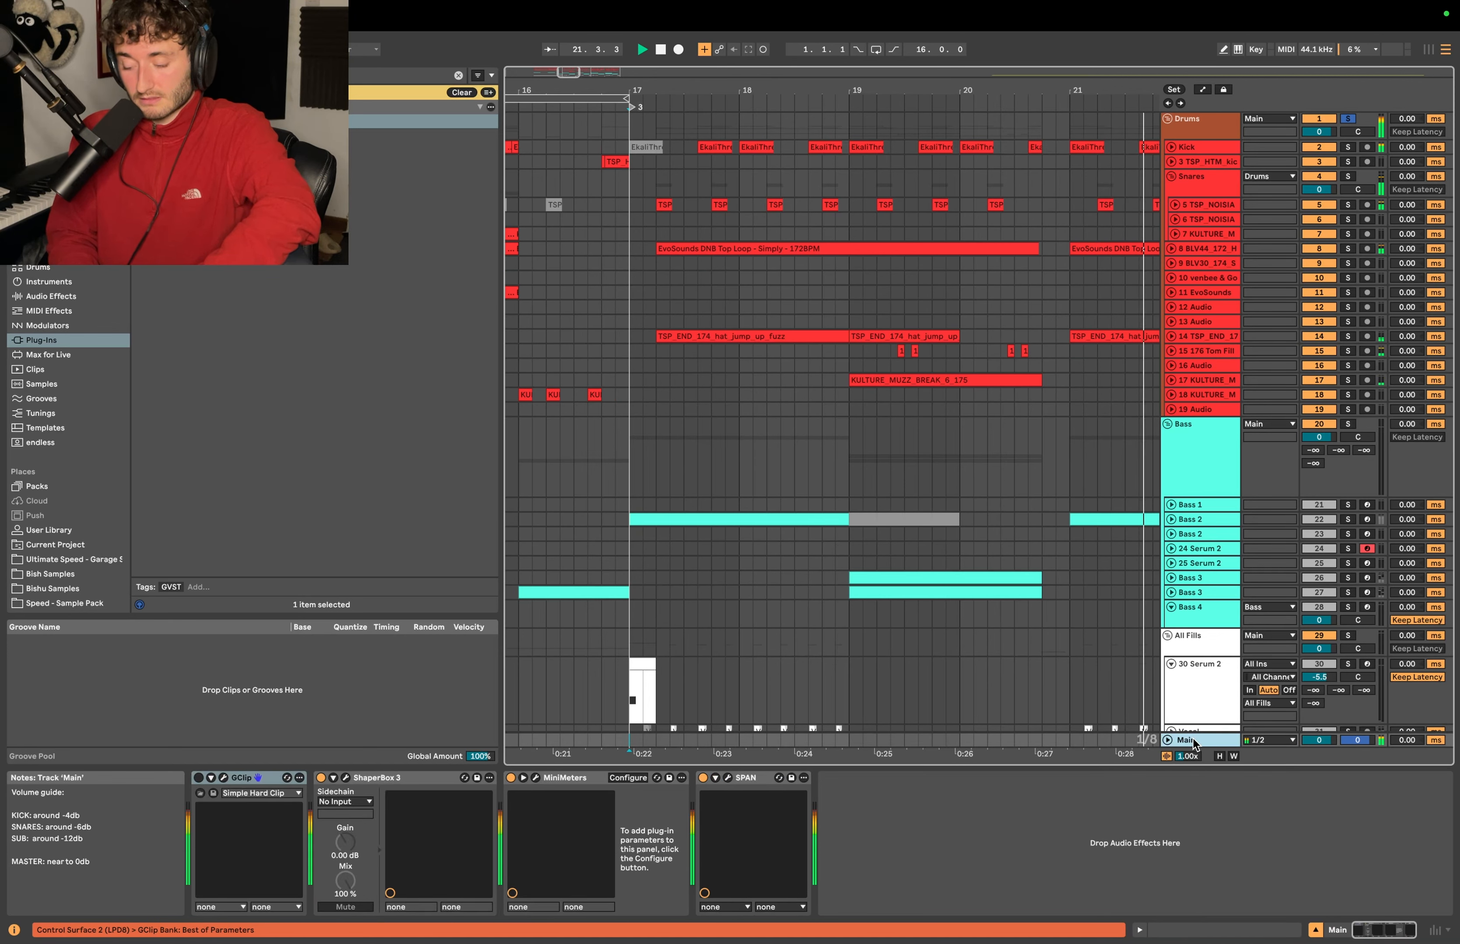
key("space")
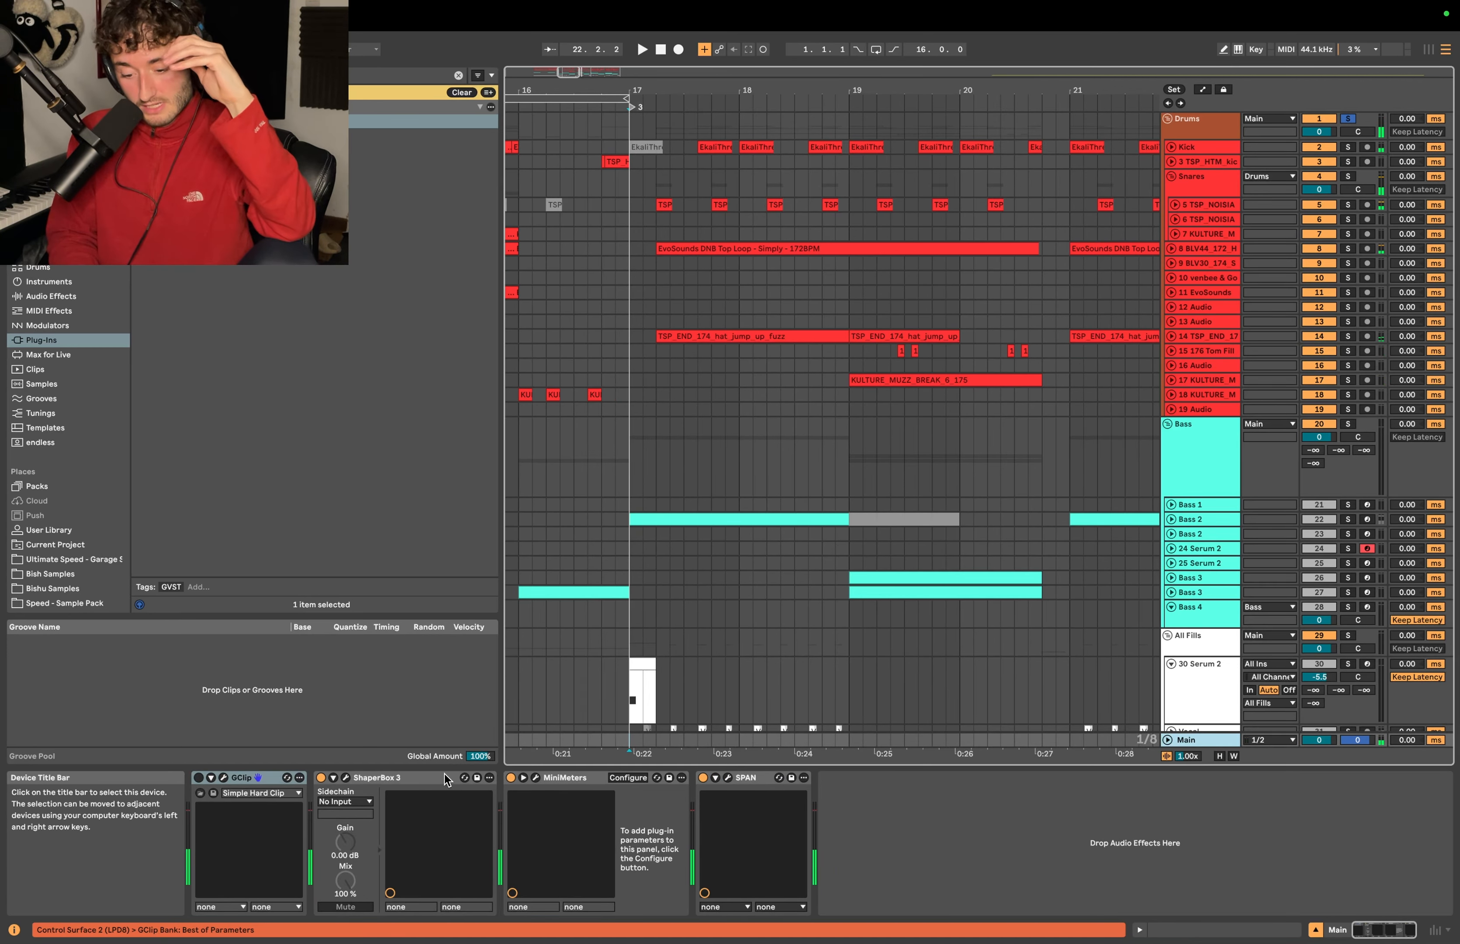
left_click(240, 778)
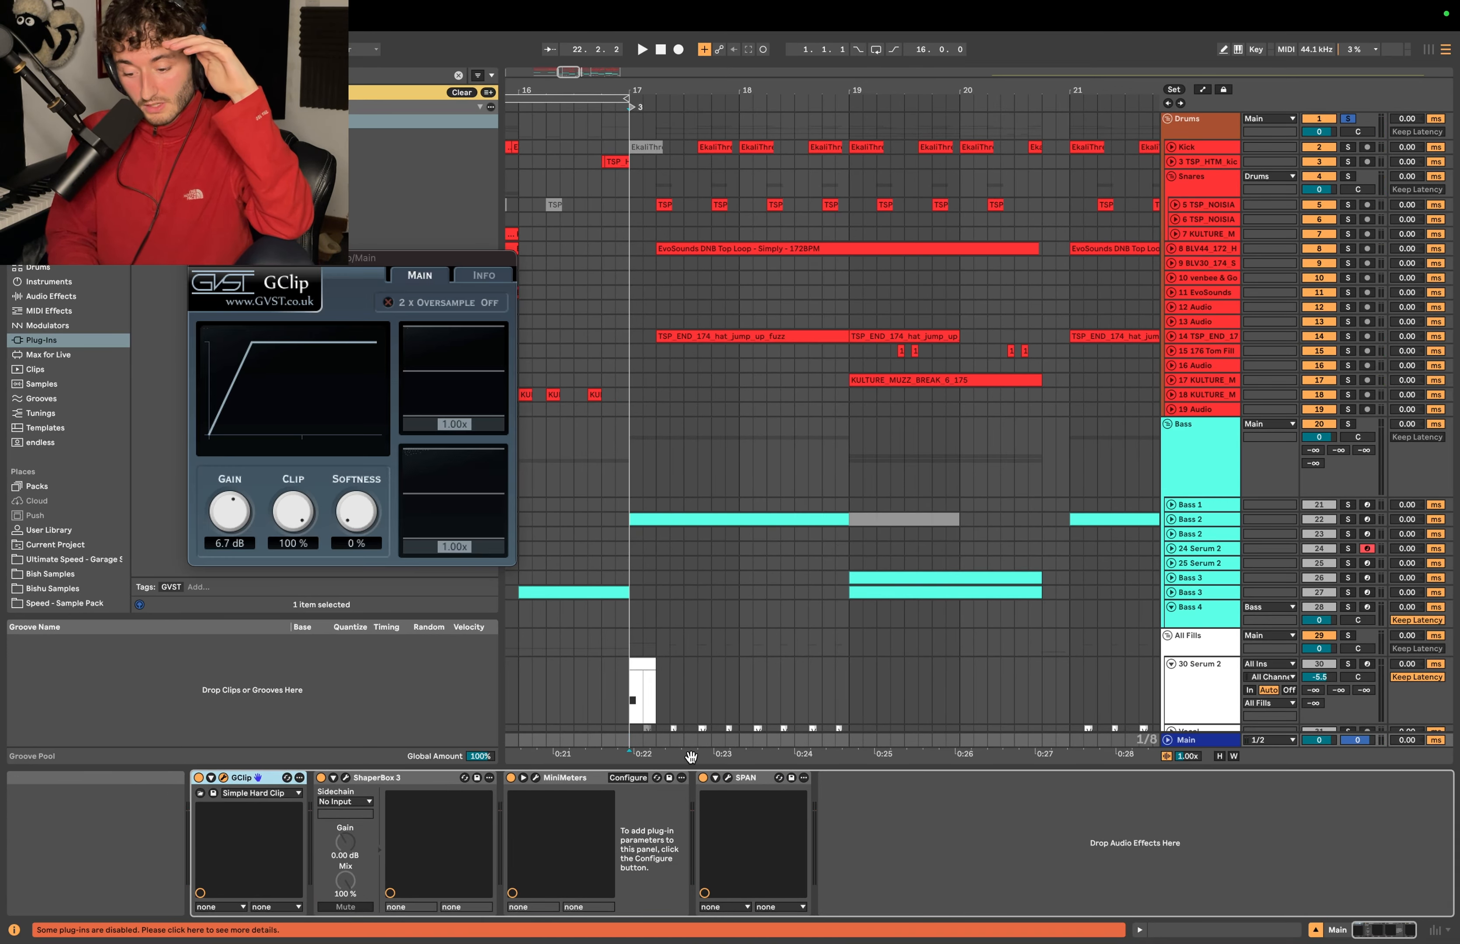
left_click(536, 778)
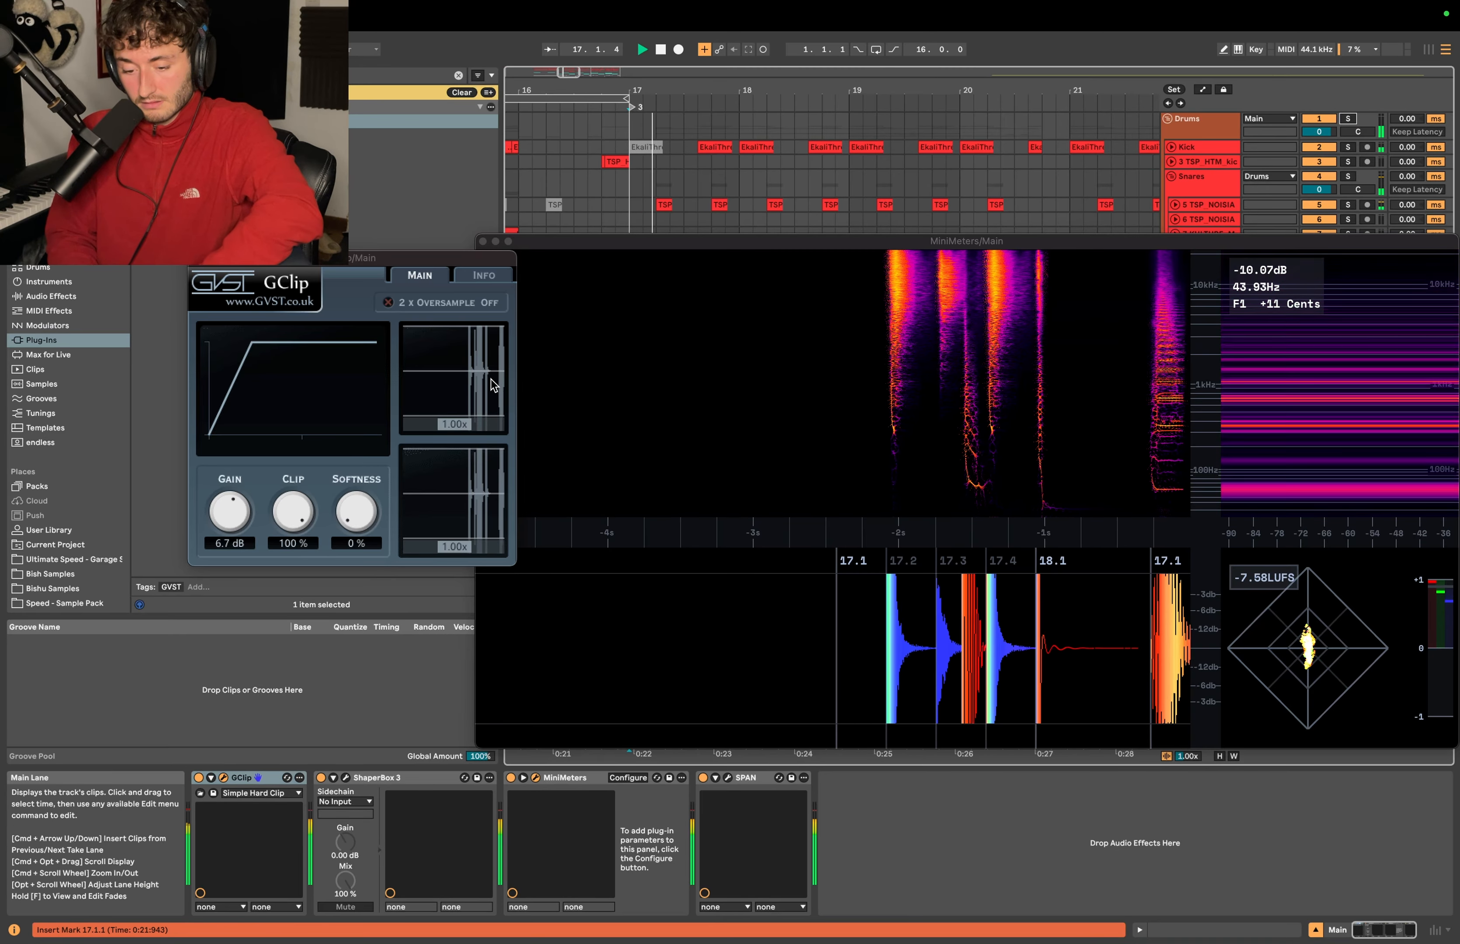
Lower Main's GClip gain to 5.8 dB while playing the unsoloed full mix, check its loudness, and close MiniMeters.
left_click_drag(238, 508, 239, 512)
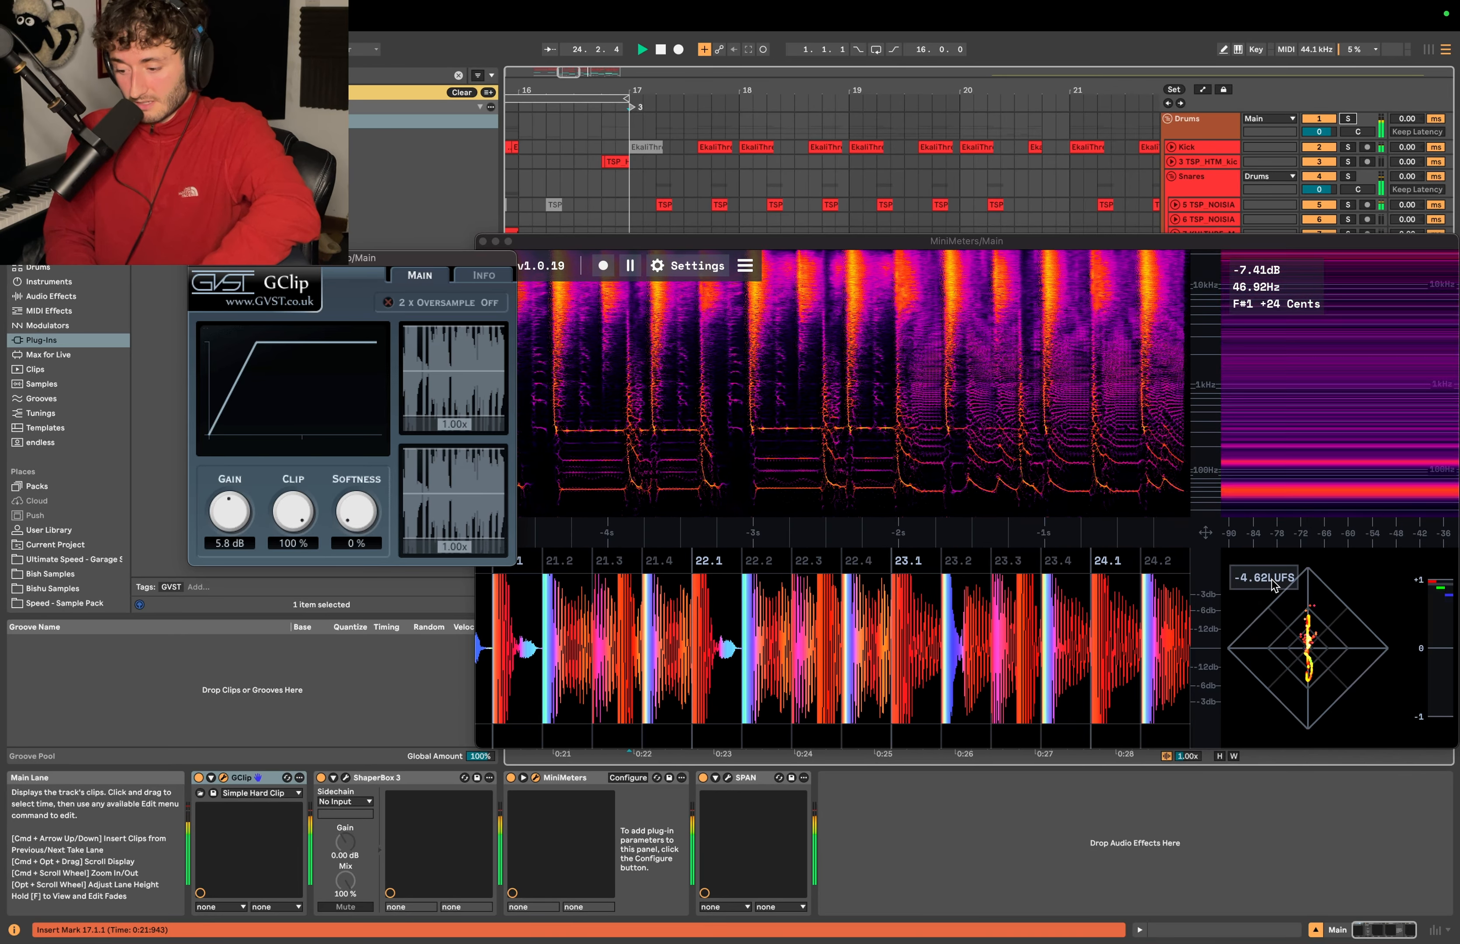
key("space")
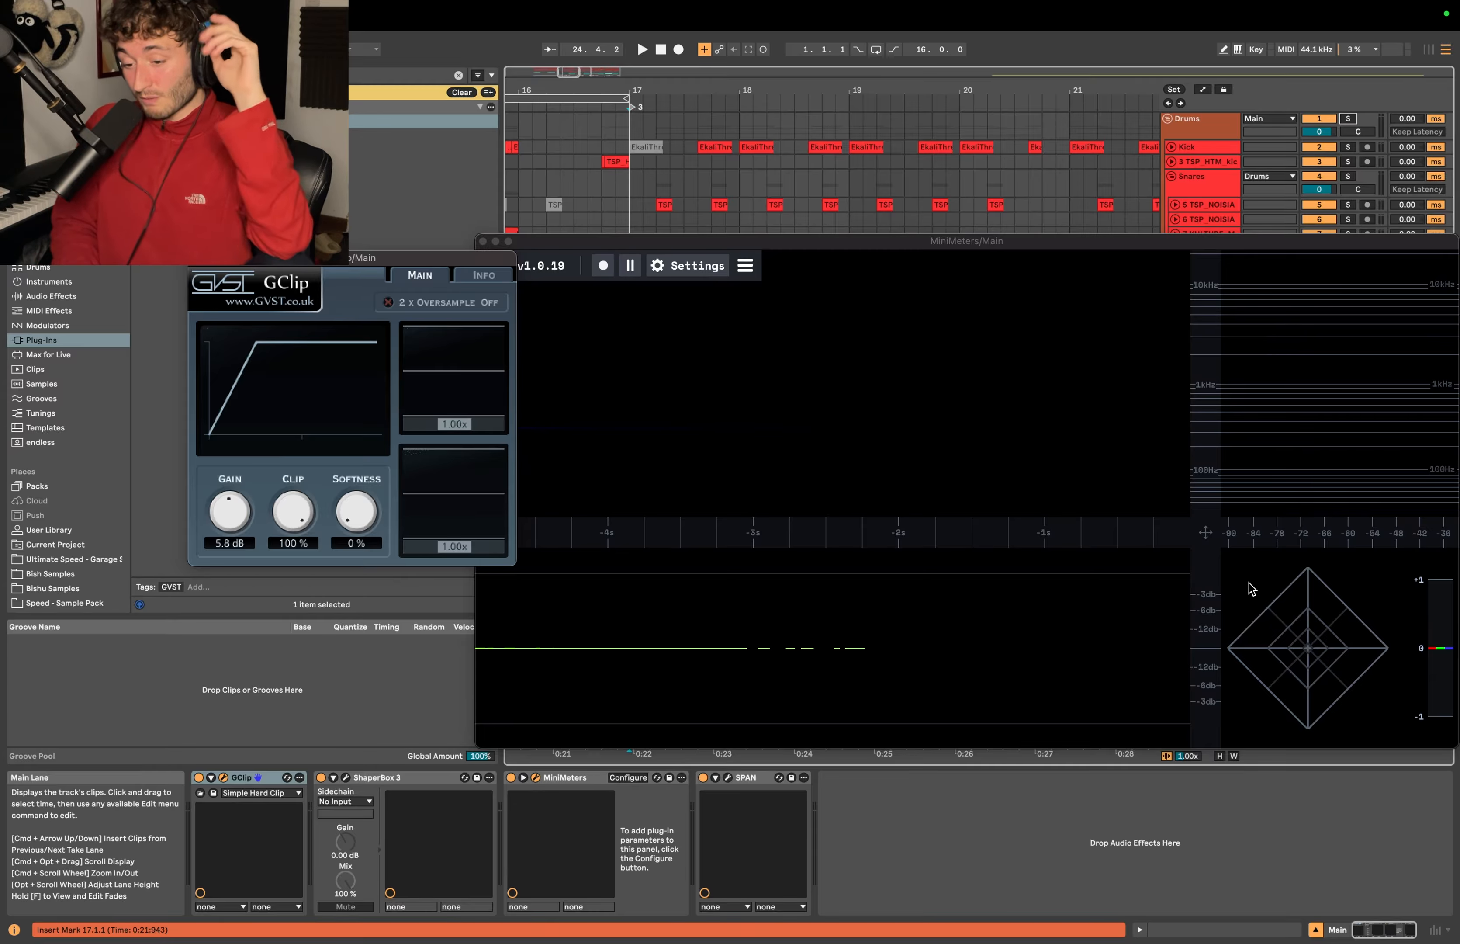
left_click_drag(572, 241, 519, 223)
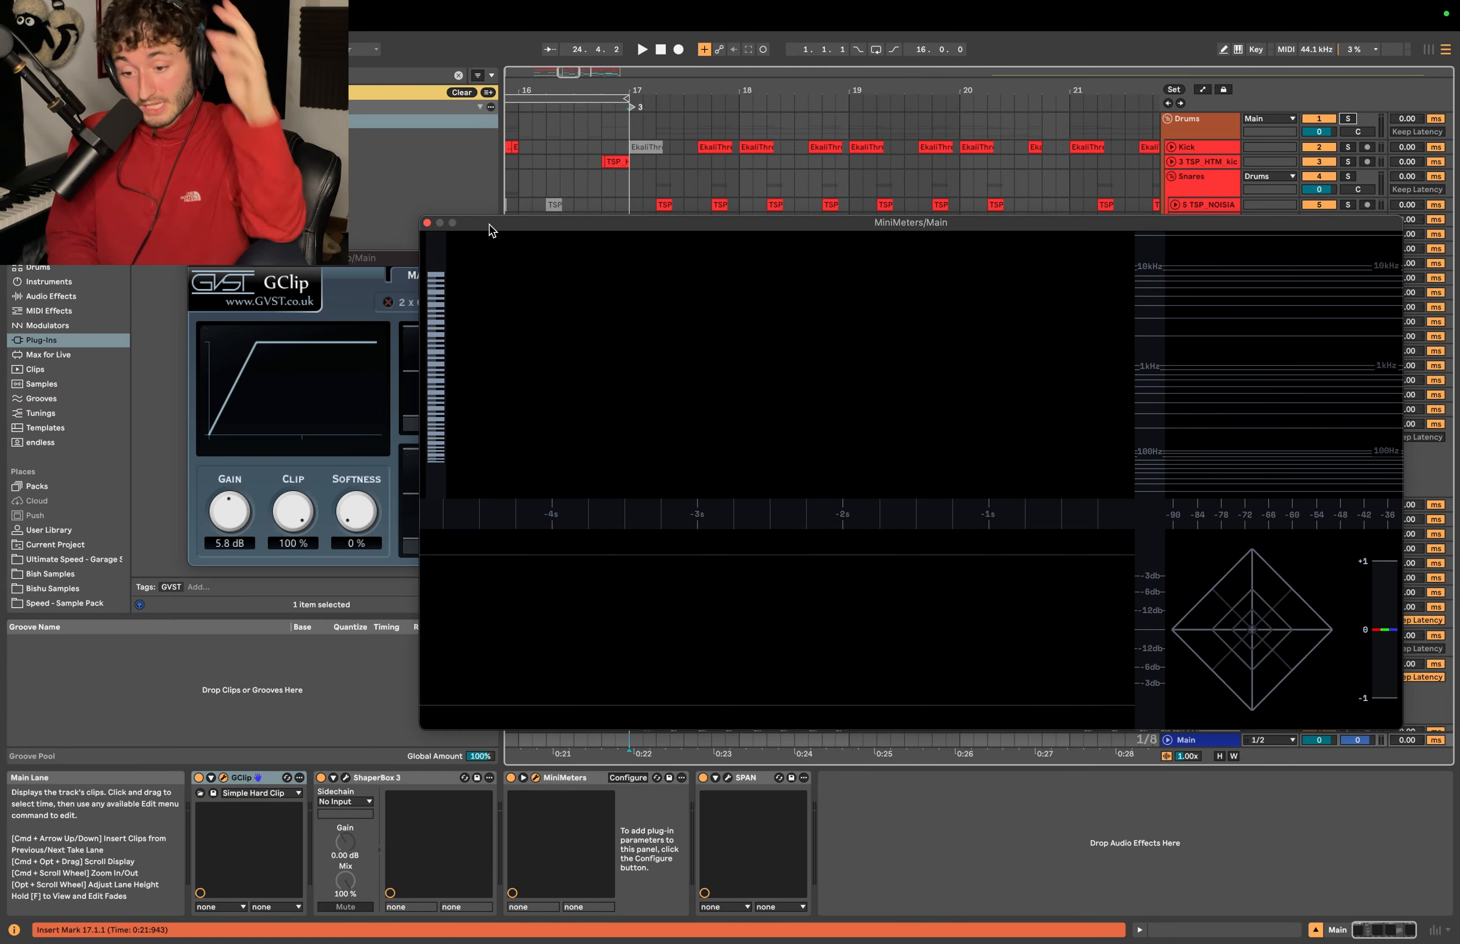
left_click(427, 224)
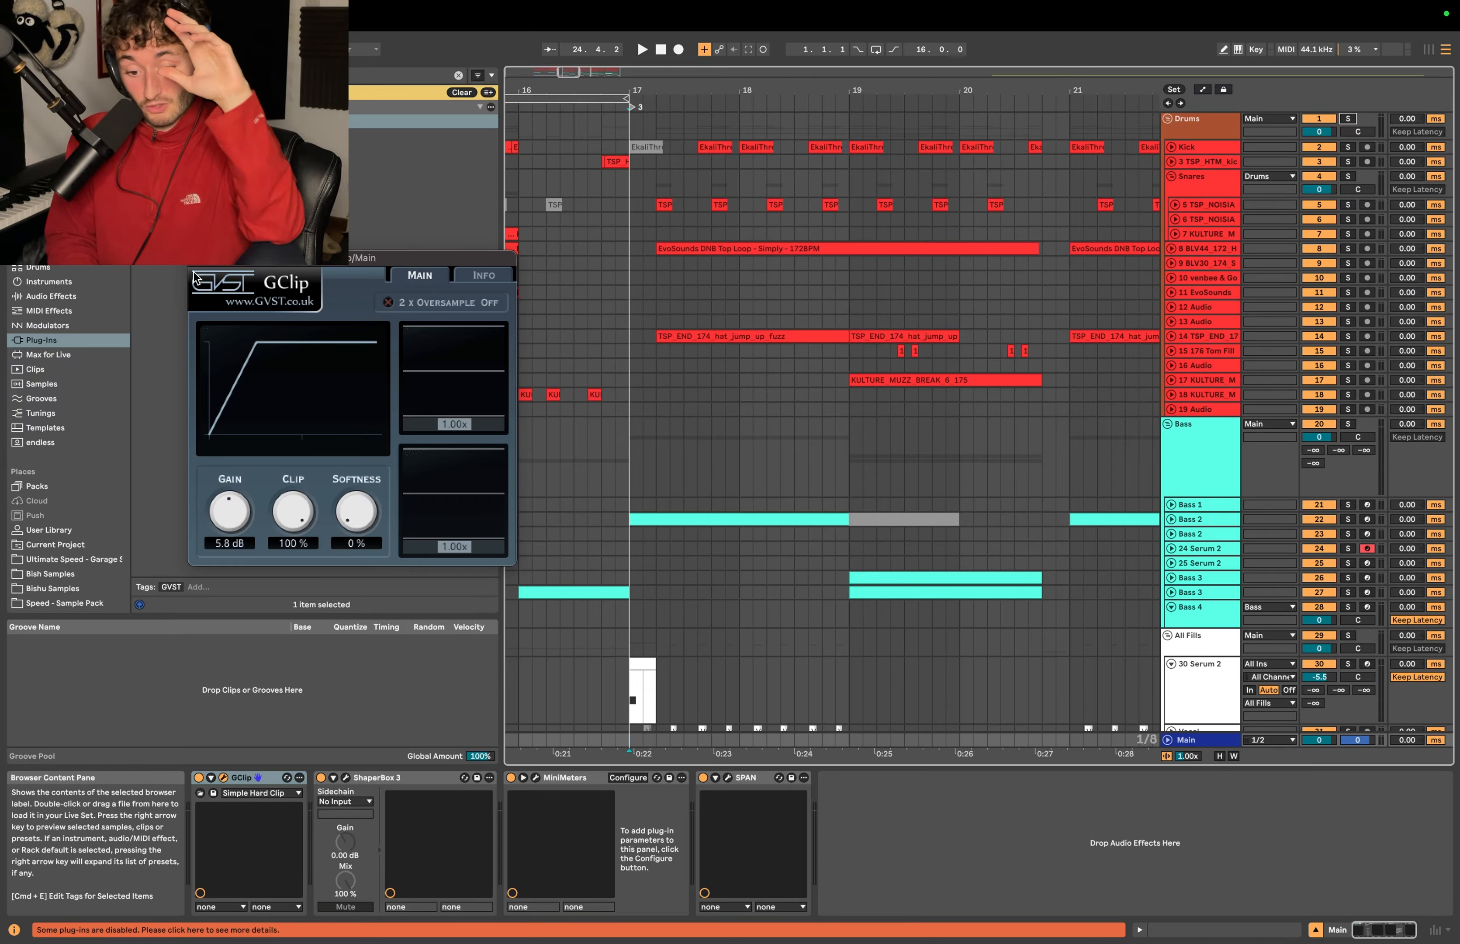
Add FabFilter Pro-L 2 to the Bass group and place its window clear of the browser's plug-in list.
scroll(984, 329, "down", 8)
left_click(1200, 339)
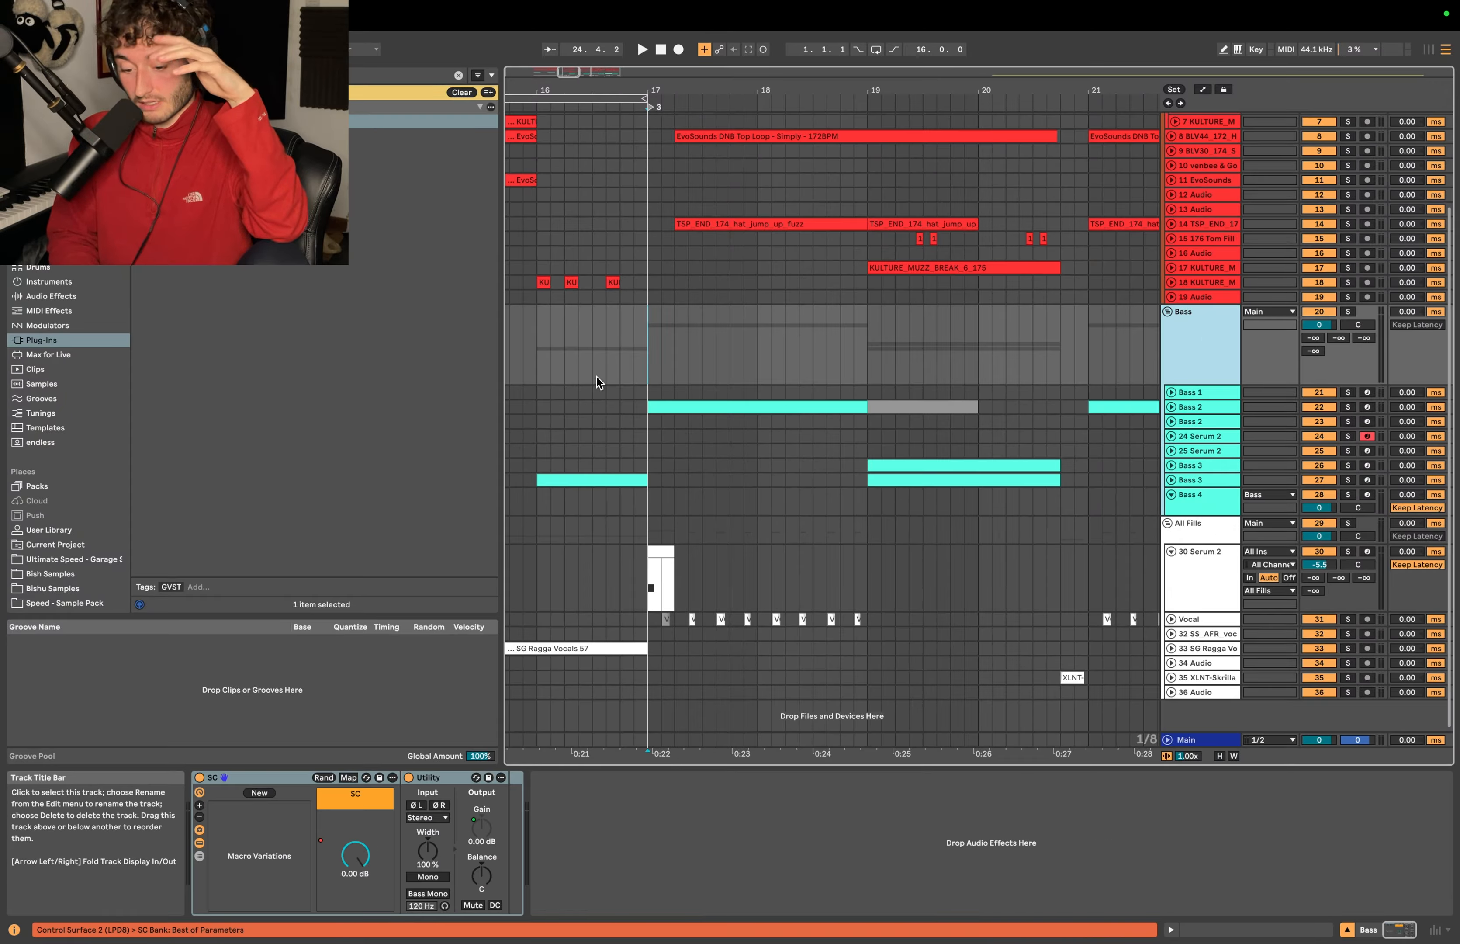
left_click(457, 76)
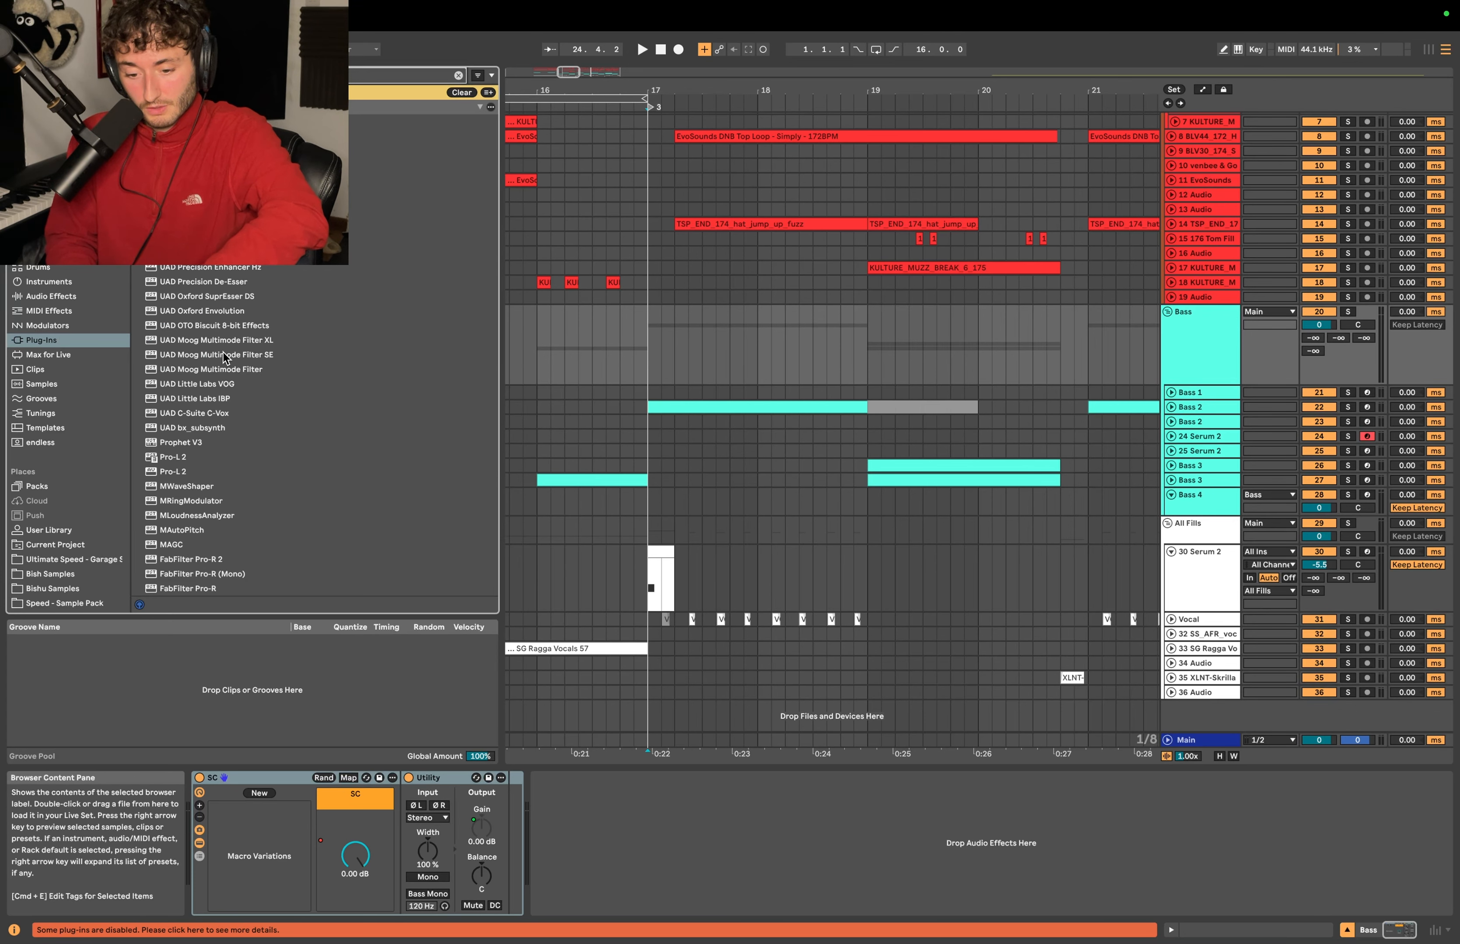
double_click(188, 471)
left_click_drag(767, 235, 723, 288)
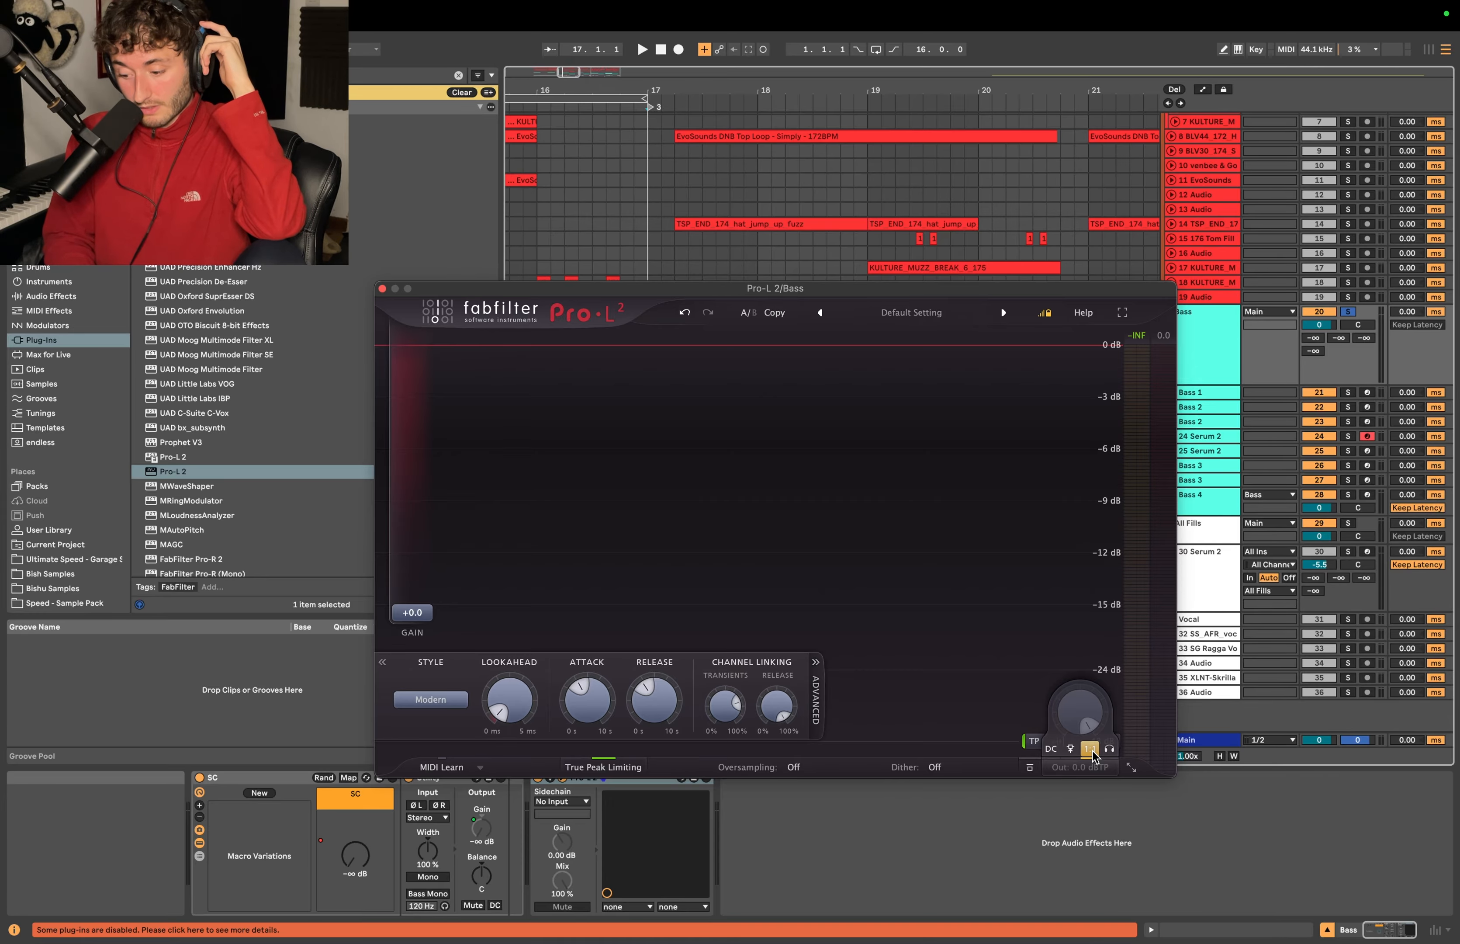
Raise the Bass group's Pro-L 2 gain to +7.3 dB while playing the soloed bass with unity gain on.
key("space")
left_click_drag(419, 610, 422, 540)
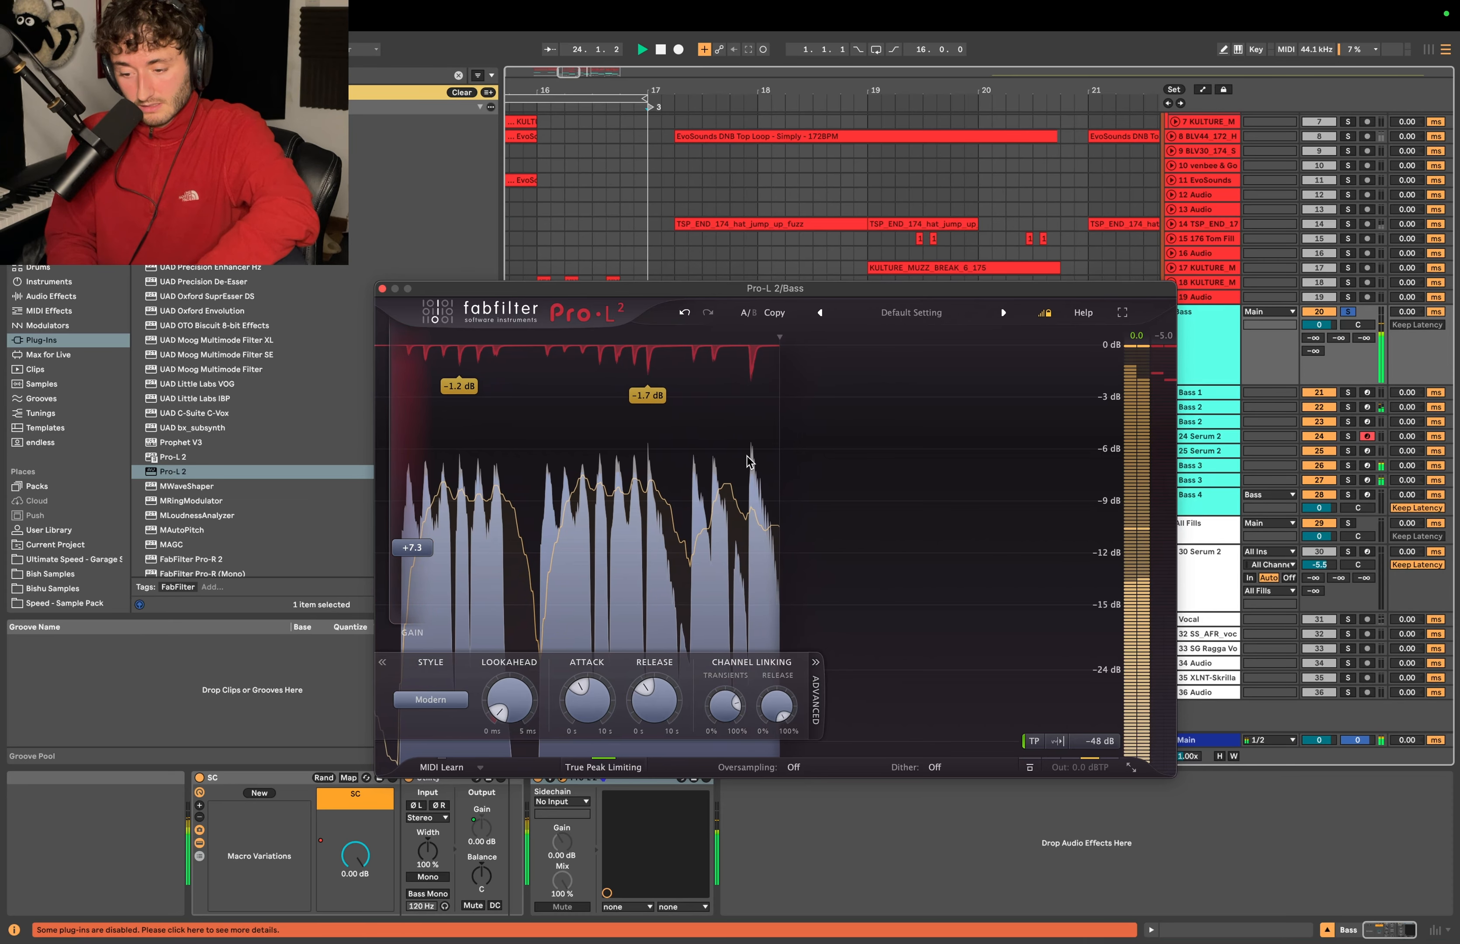
key("space")
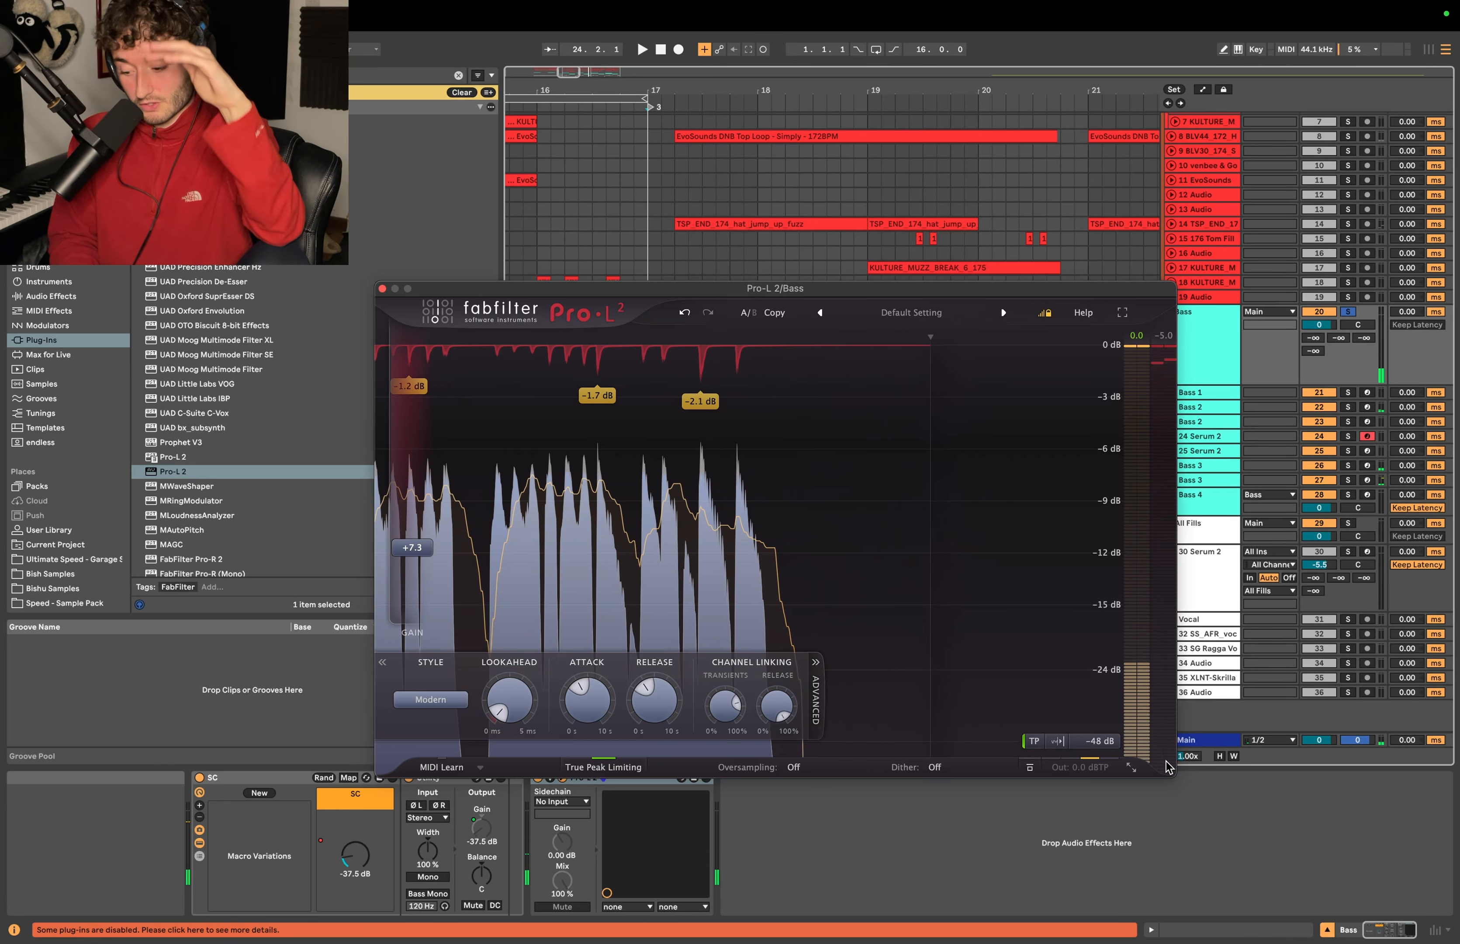
Disable Pro-L 2's unity gain, audition the soloed bass from 17.1.1, and close the Pro-L 2 window.
mouse_move(1086, 770)
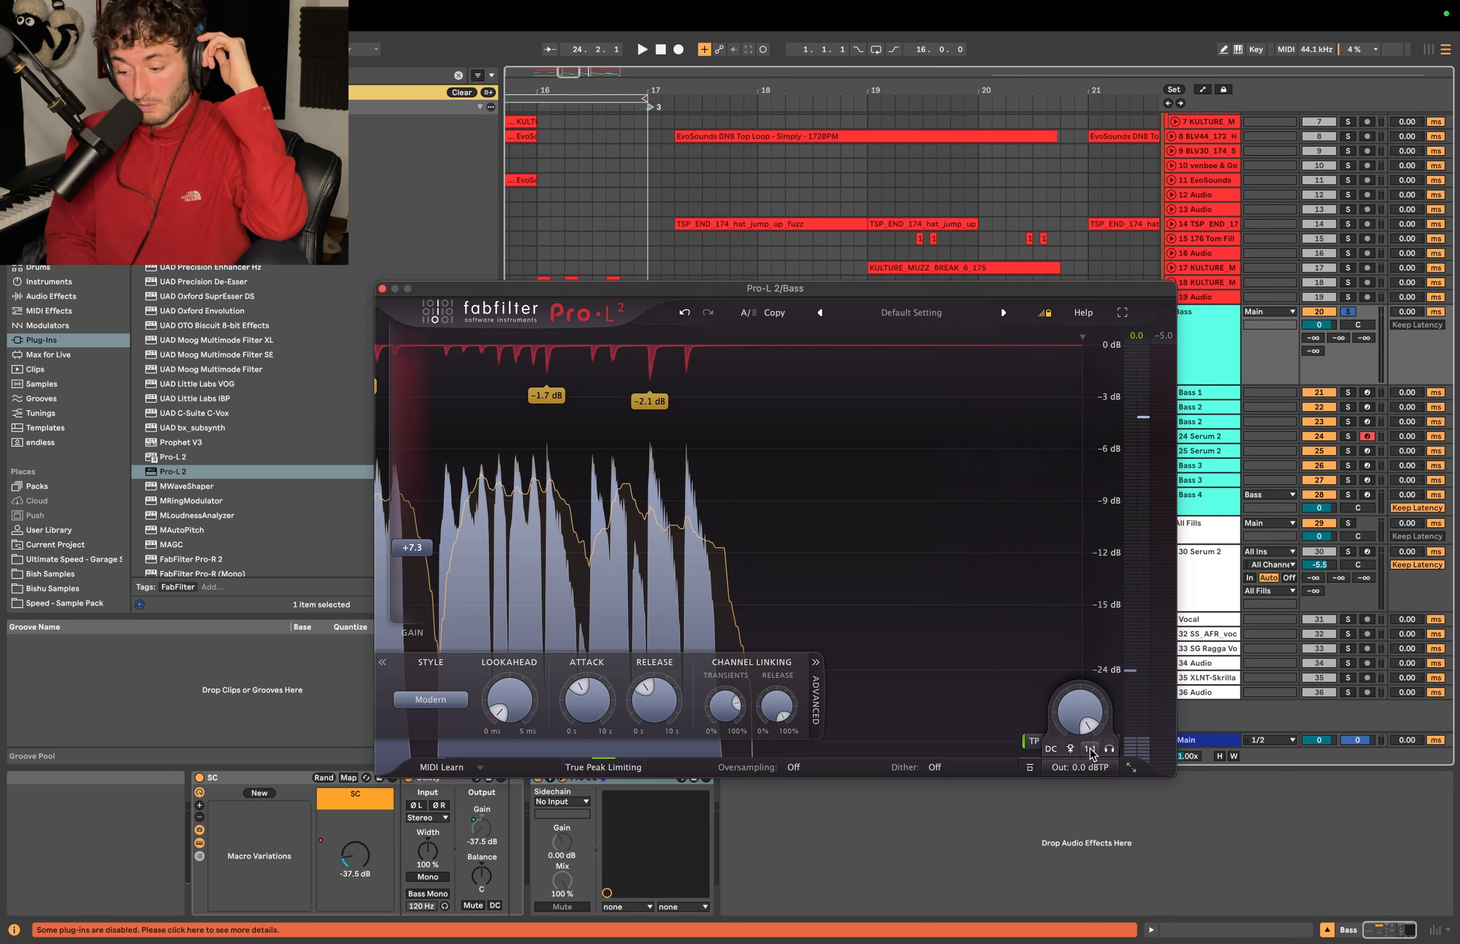
key("space")
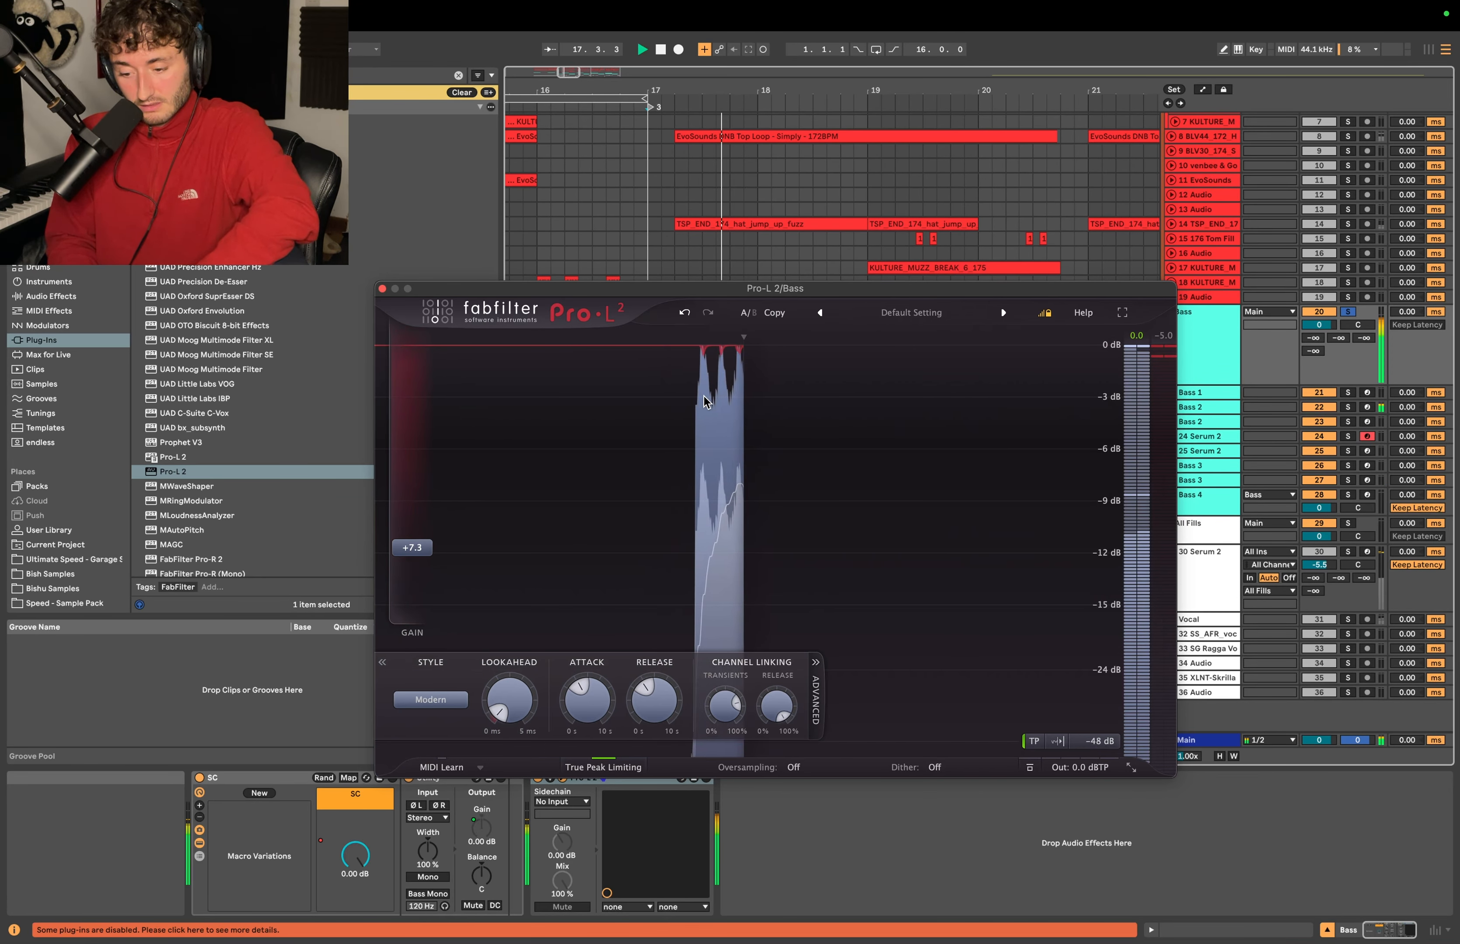
key("space")
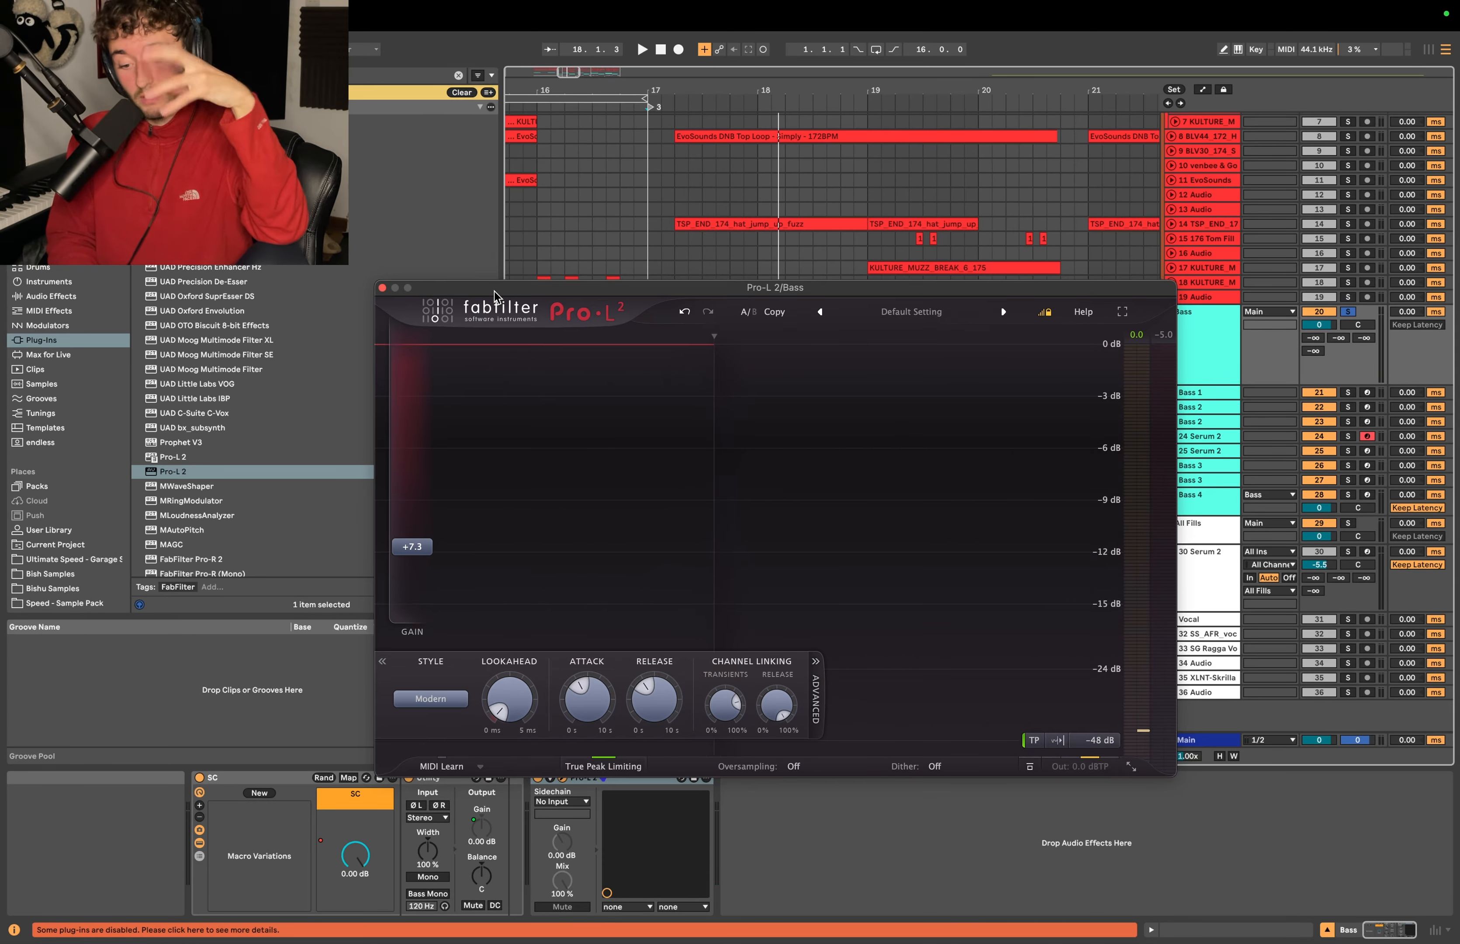
left_click(382, 288)
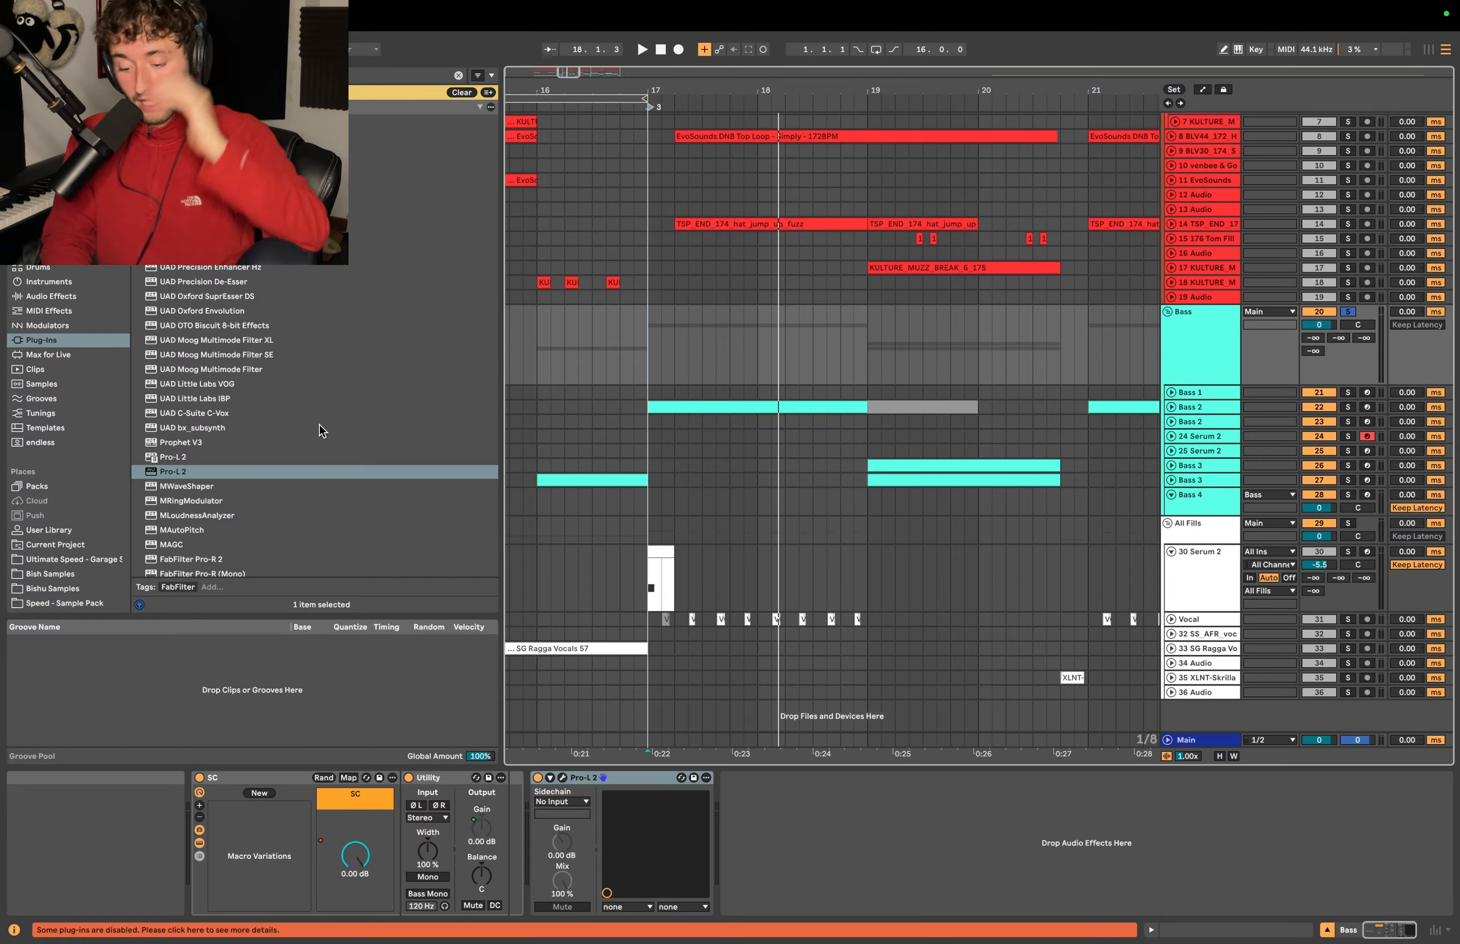
left_click(562, 777)
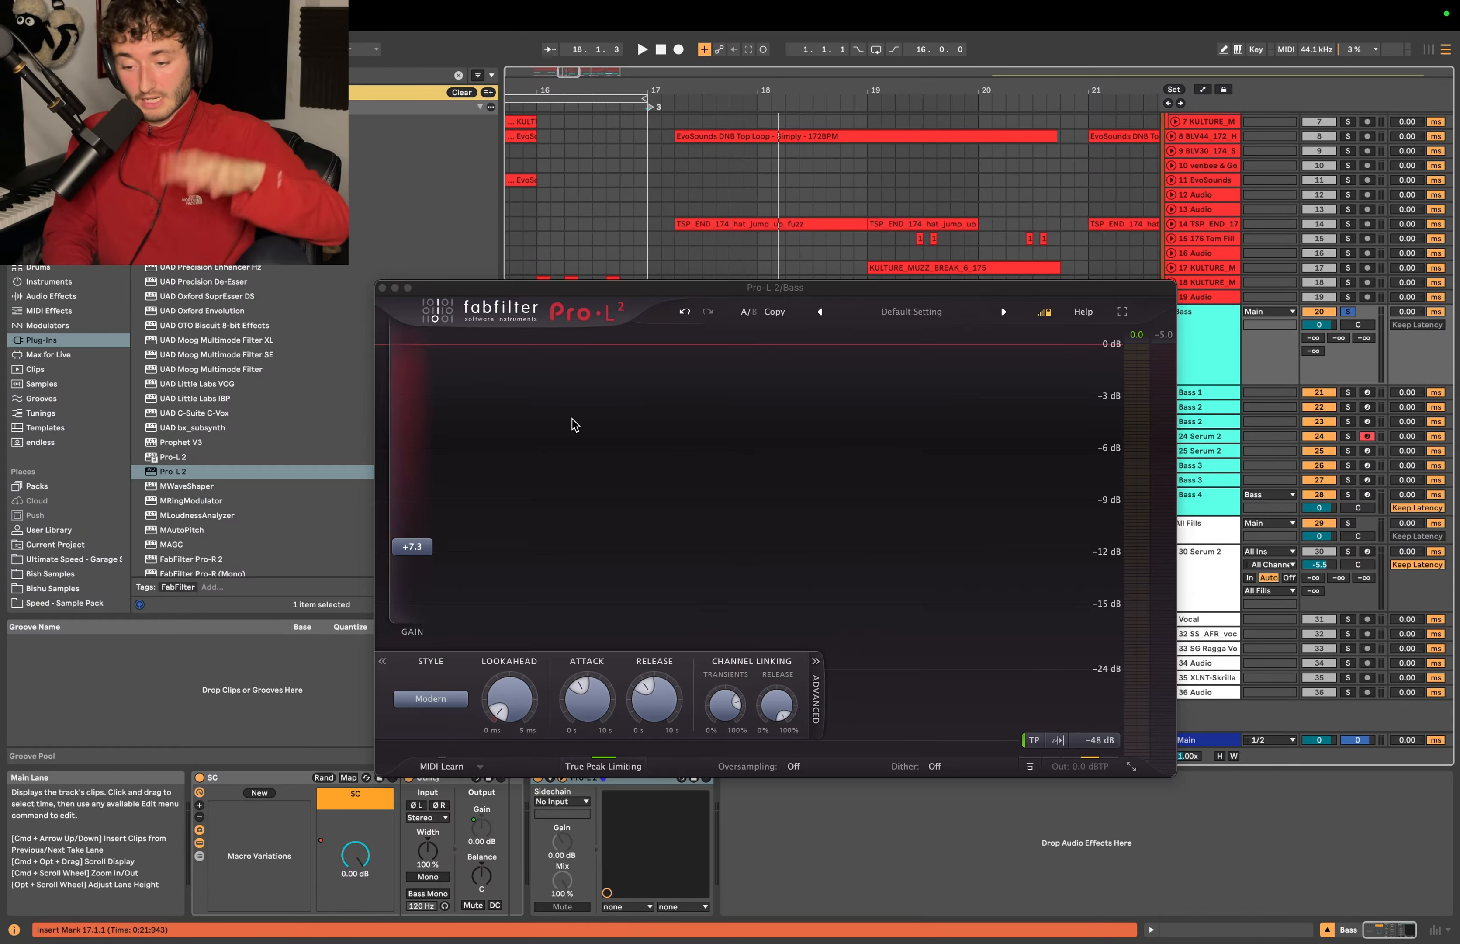
left_click(383, 288)
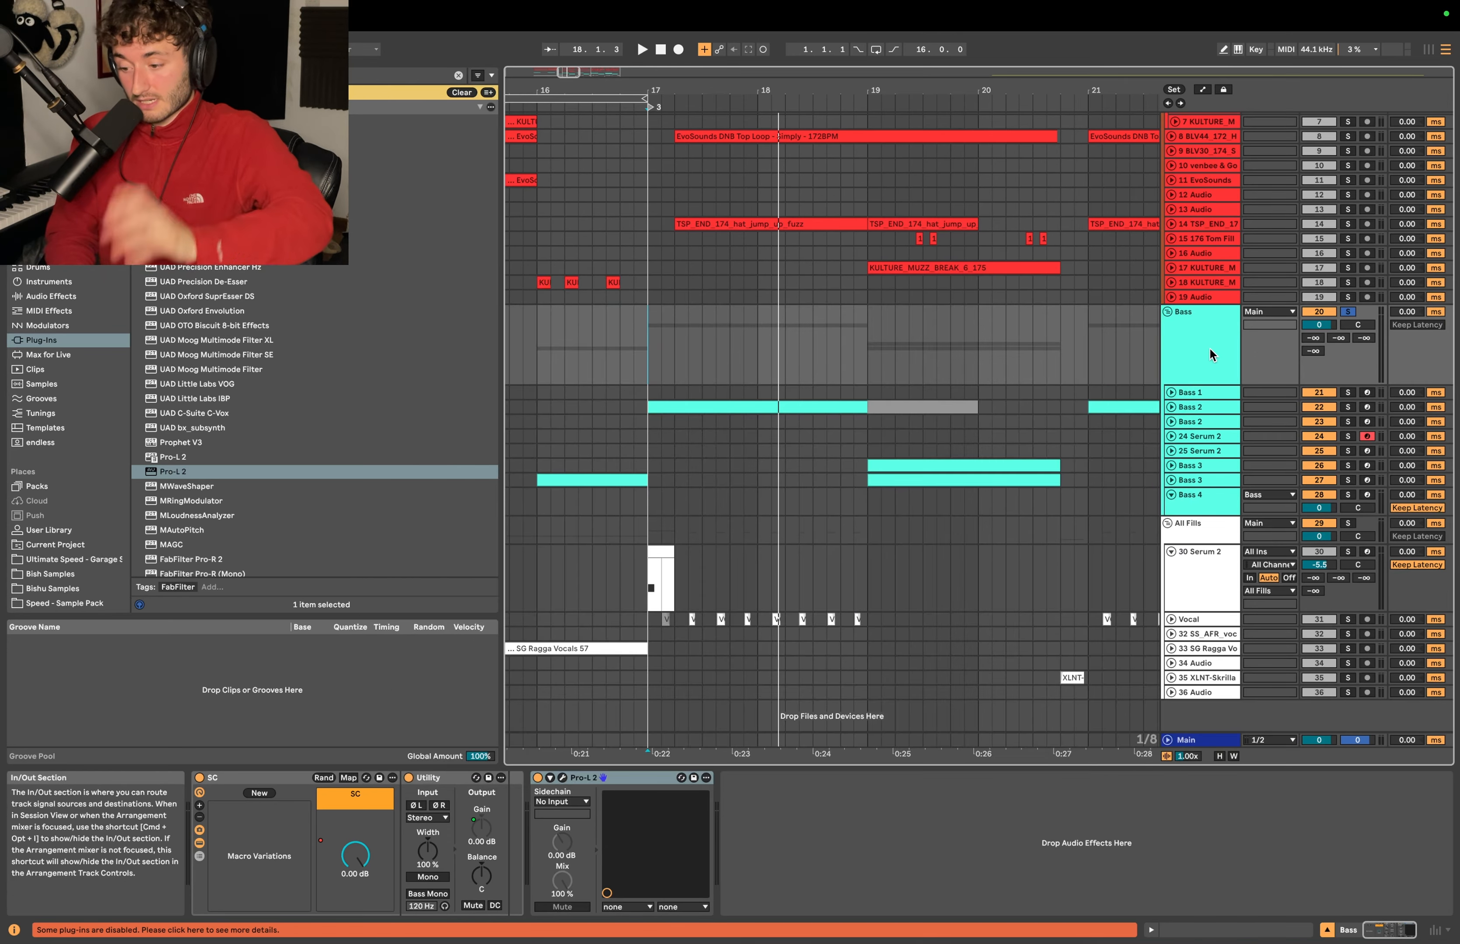
Fold the Bass group and review the device chains on the Drums group and Kick track.
left_click(1211, 351)
key("Left")
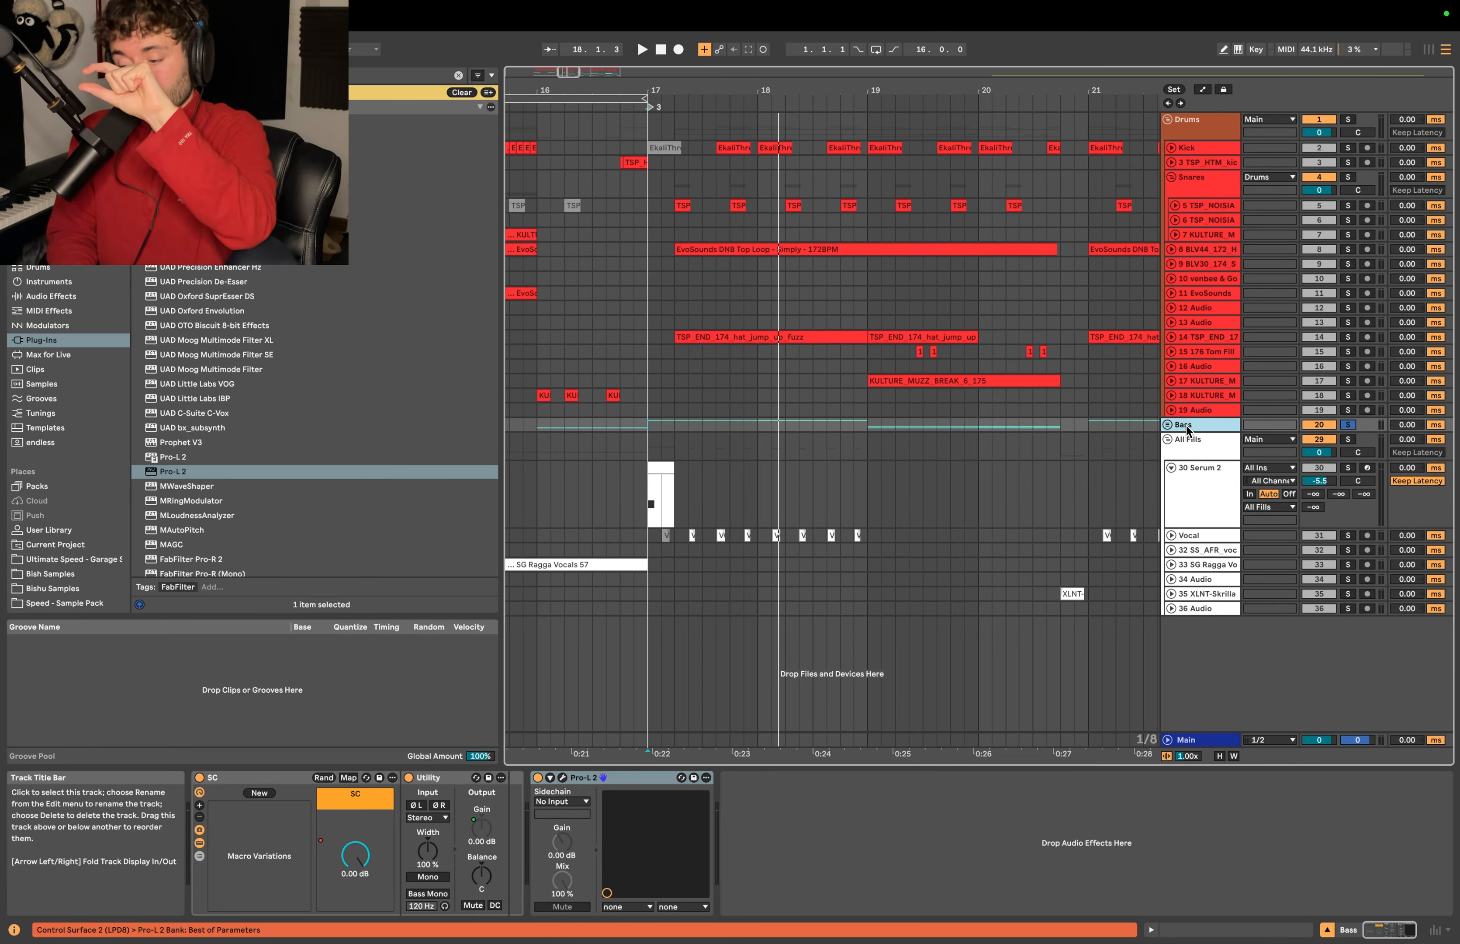
left_click(1190, 123)
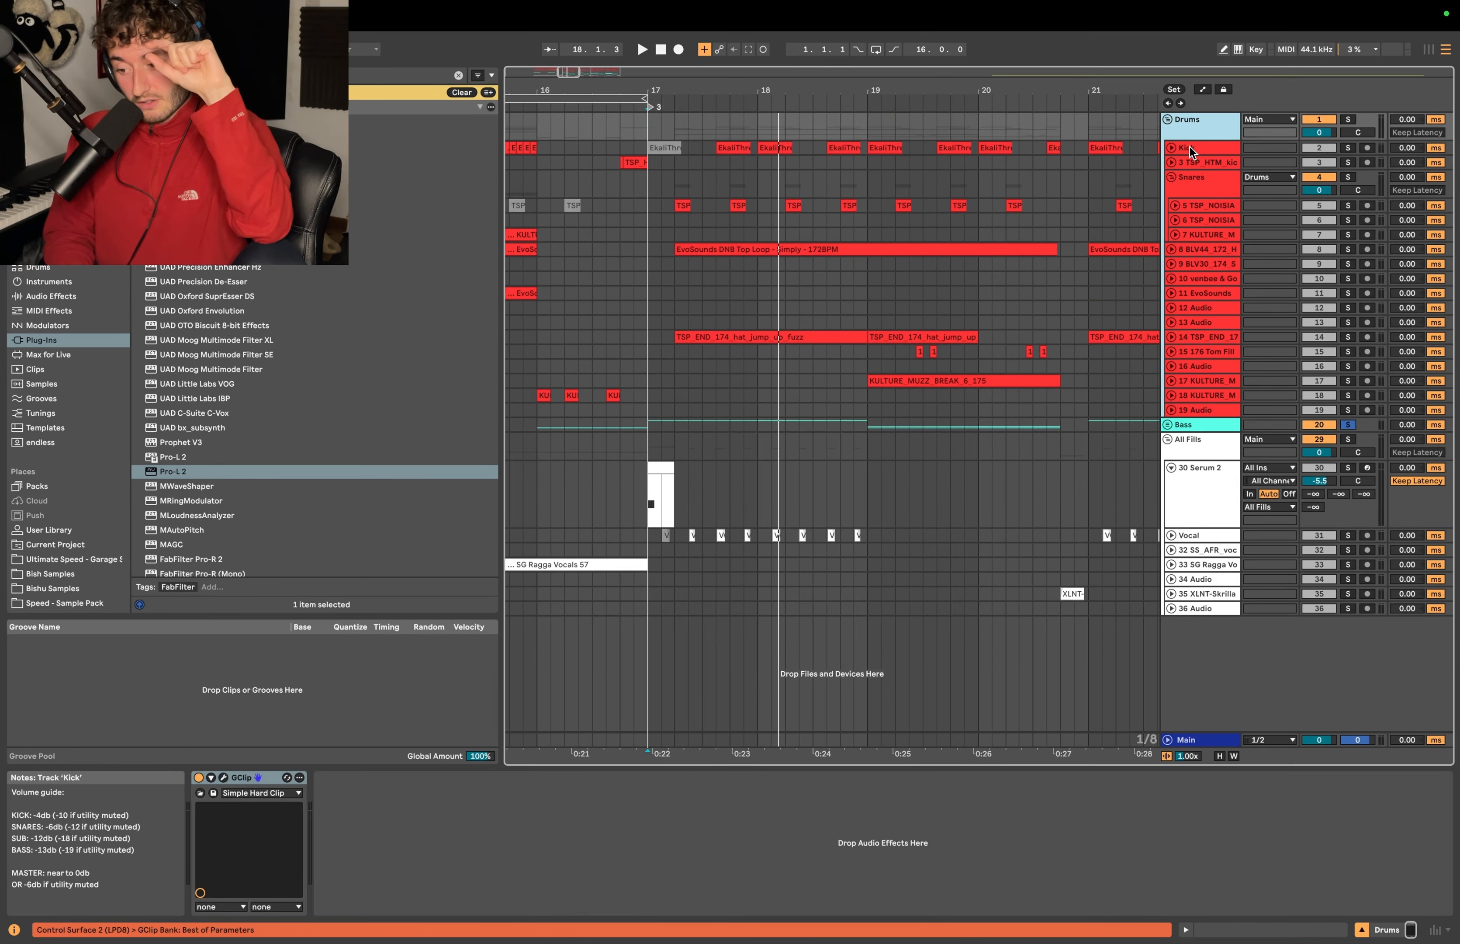
left_click(1190, 148)
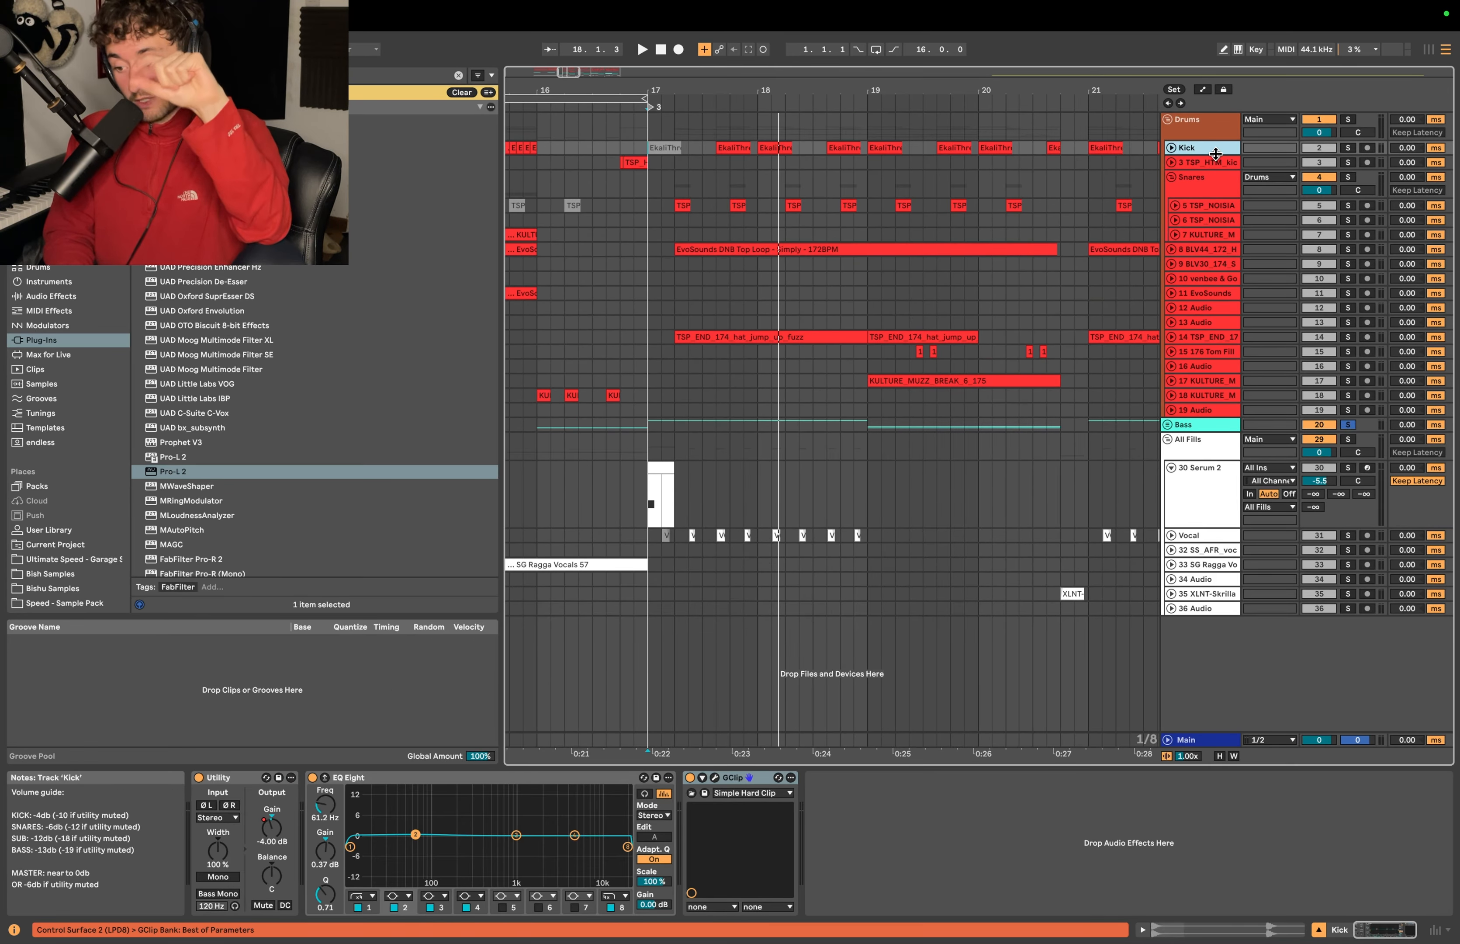
left_click(1204, 127)
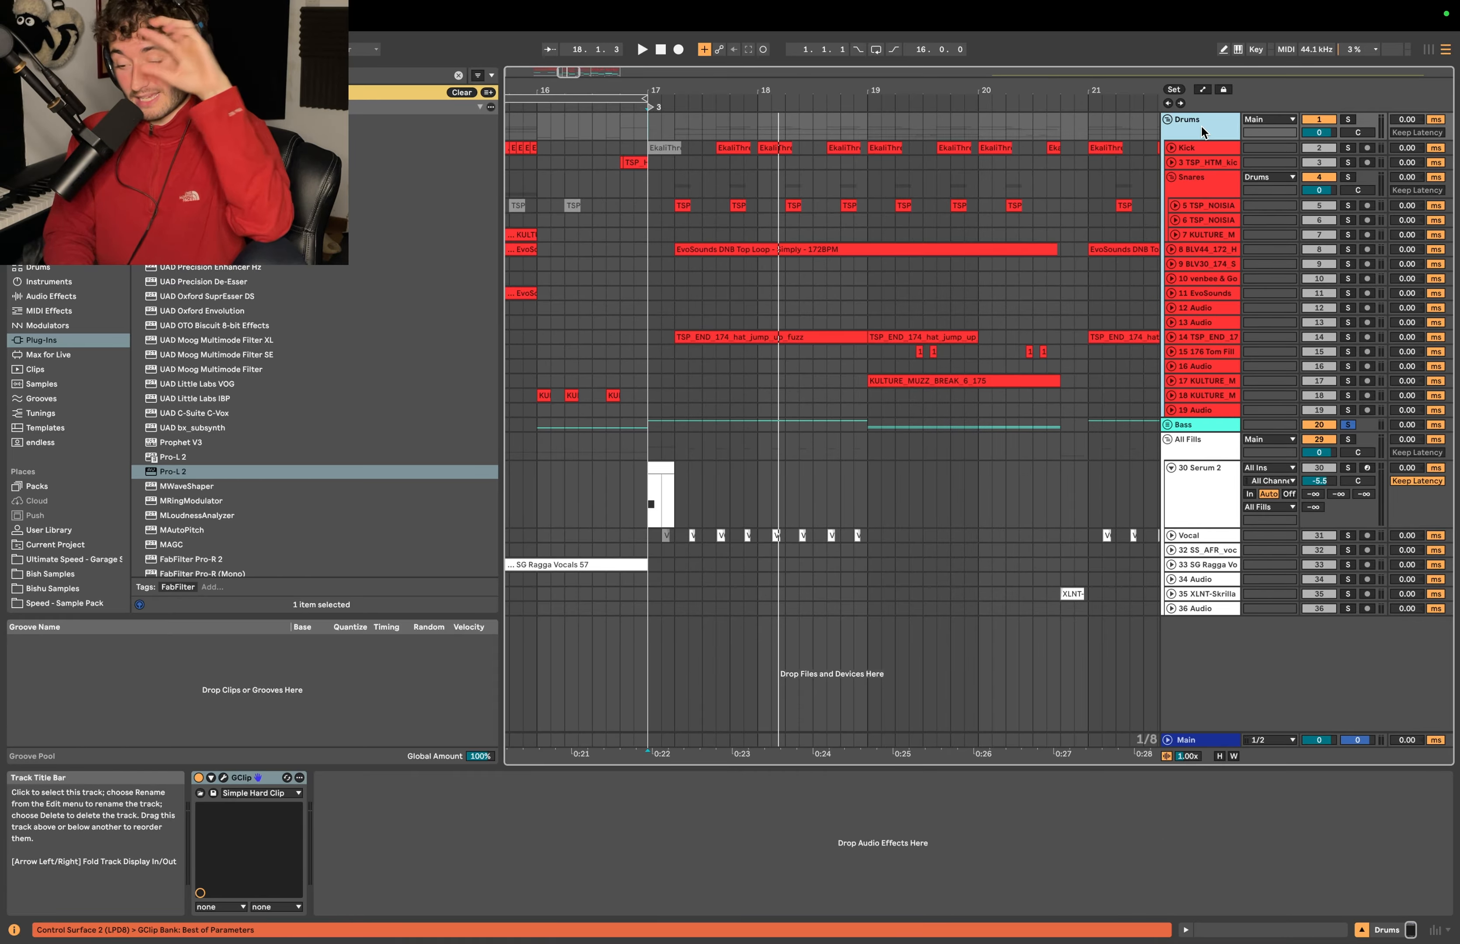
Open the GClip and MiniMeters windows on the Main track.
left_click(1200, 735)
left_click(222, 778)
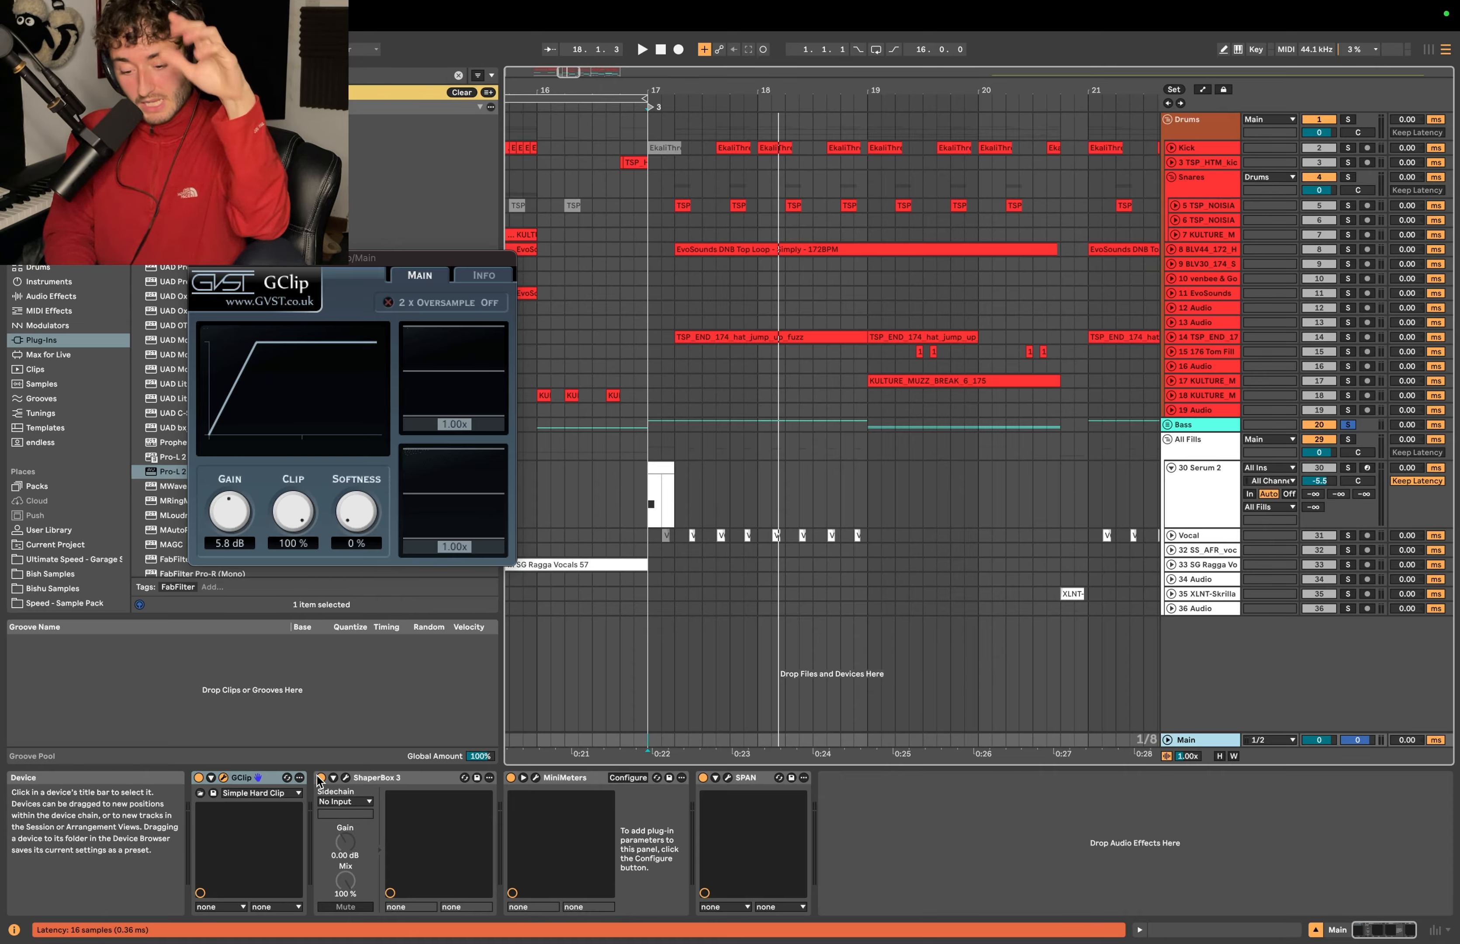
left_click(534, 779)
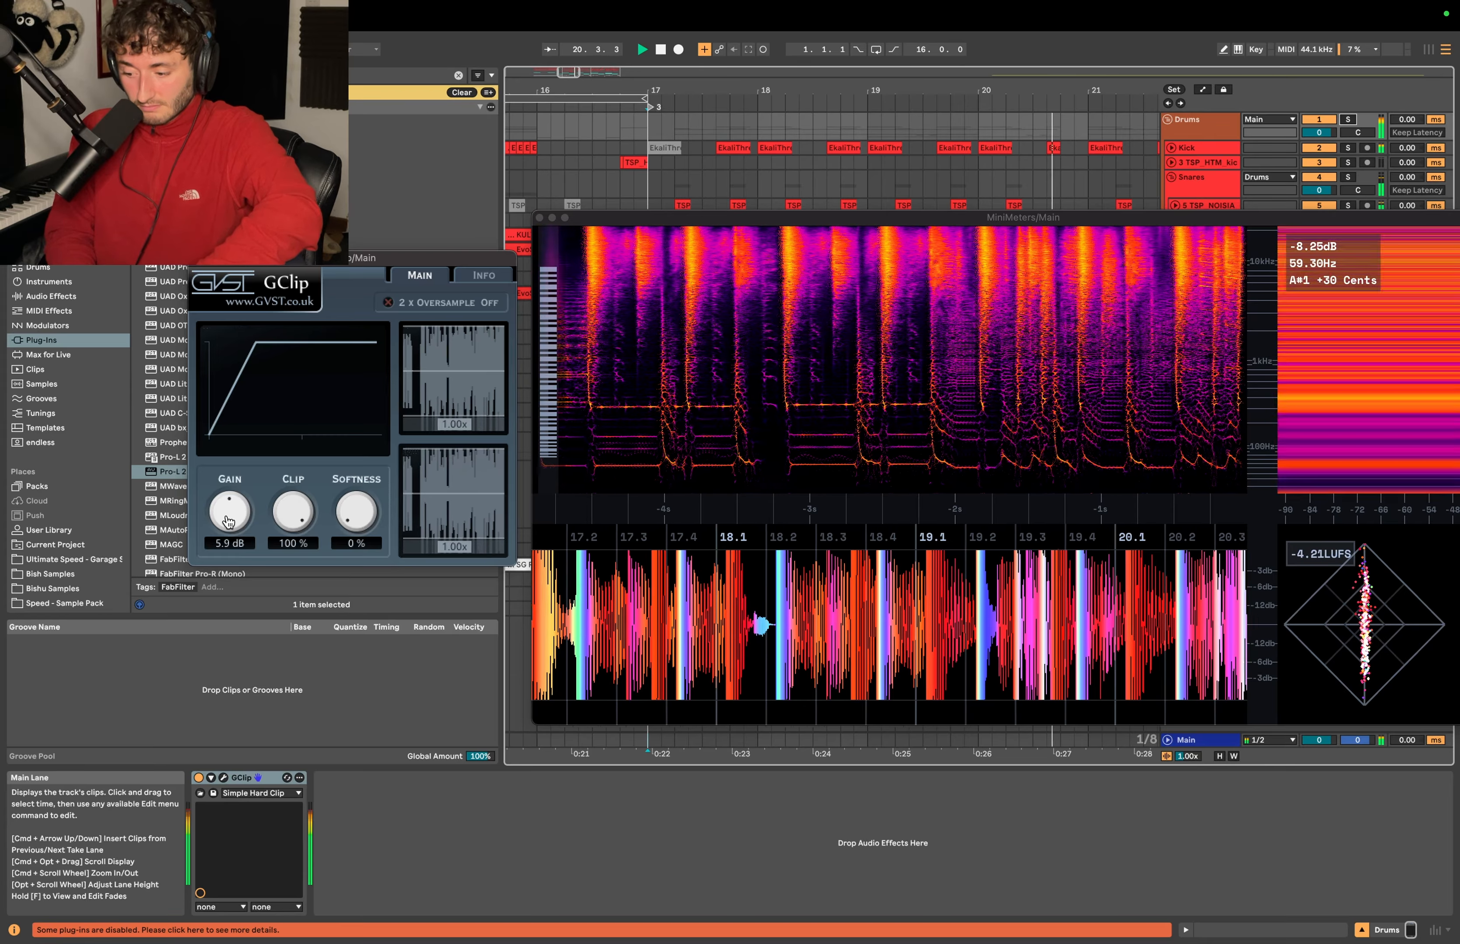
Raise Main's GClip gain to 6.3 dB while playing the full mix, check its loudness, and move GClip over MiniMeters.
left_click_drag(228, 519, 228, 518)
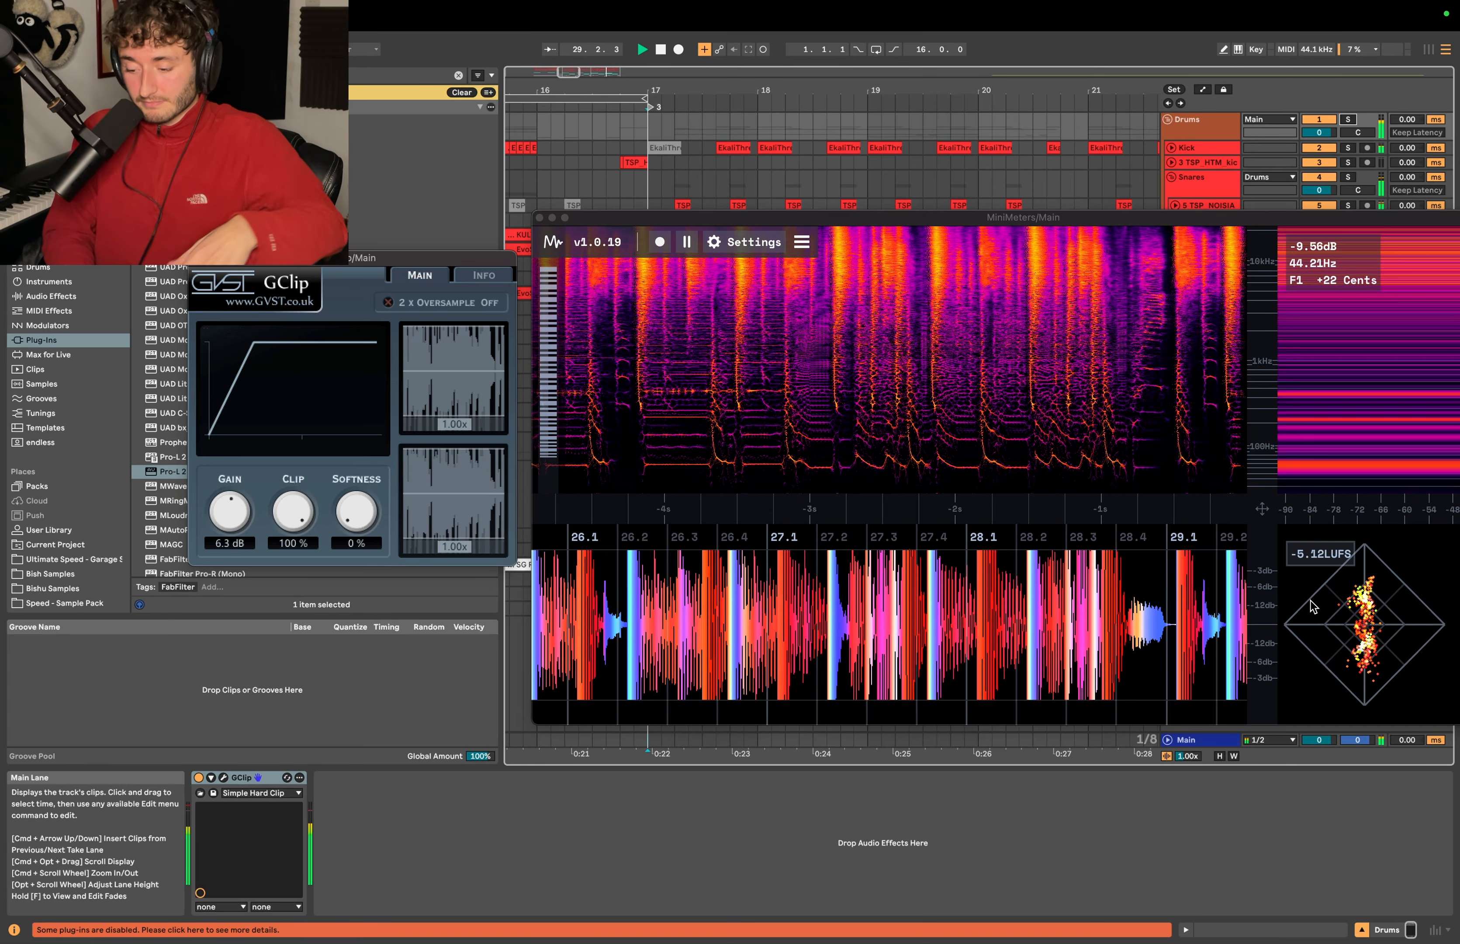
key("space")
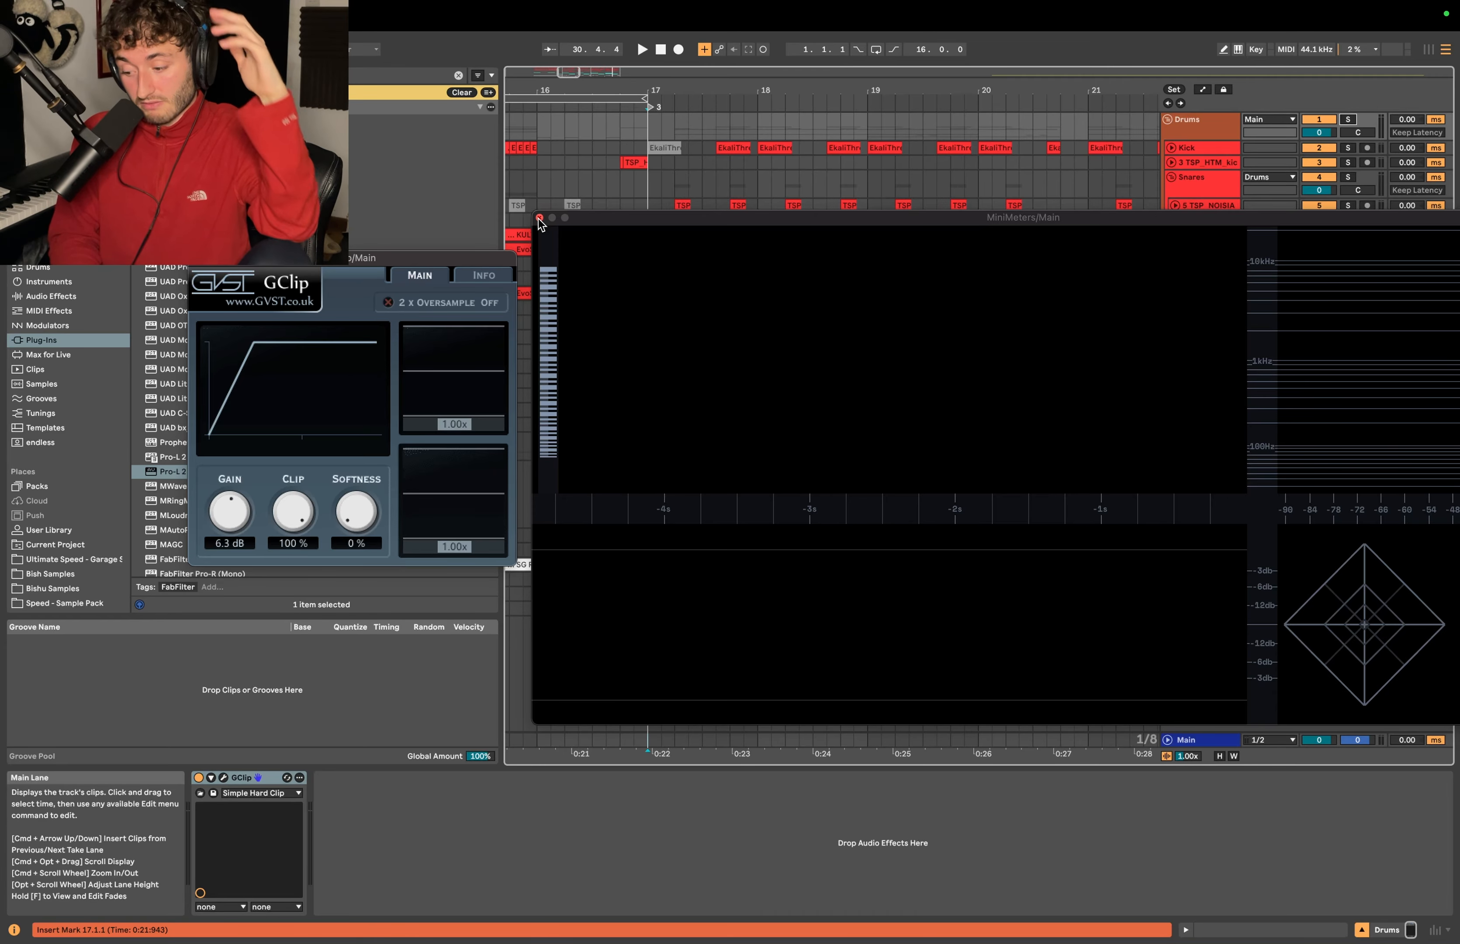
left_click_drag(293, 258, 584, 287)
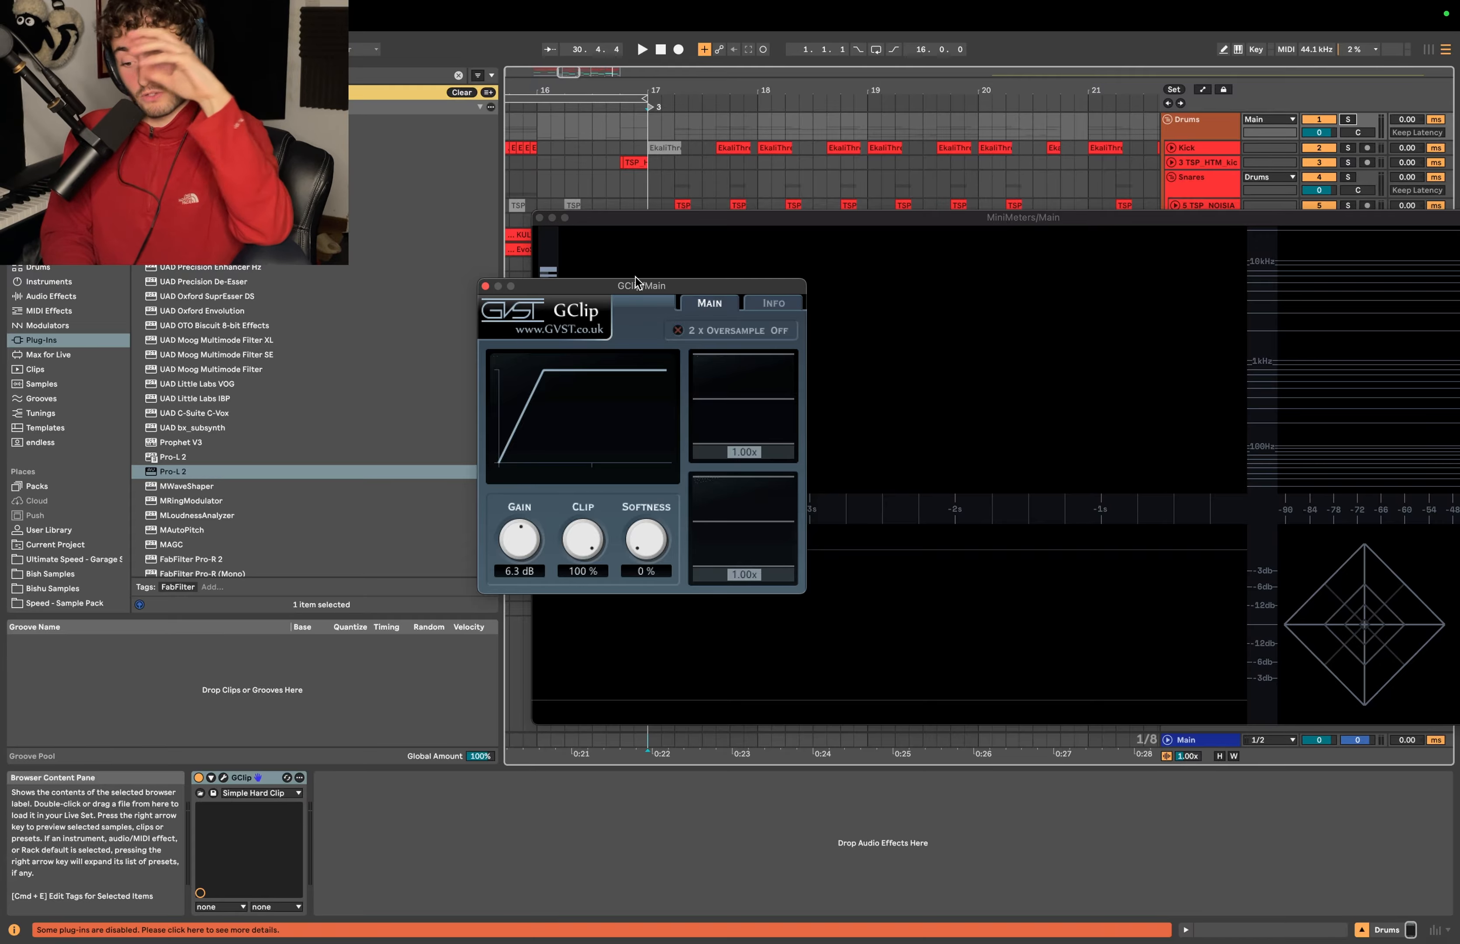
mouse_move(673, 270)
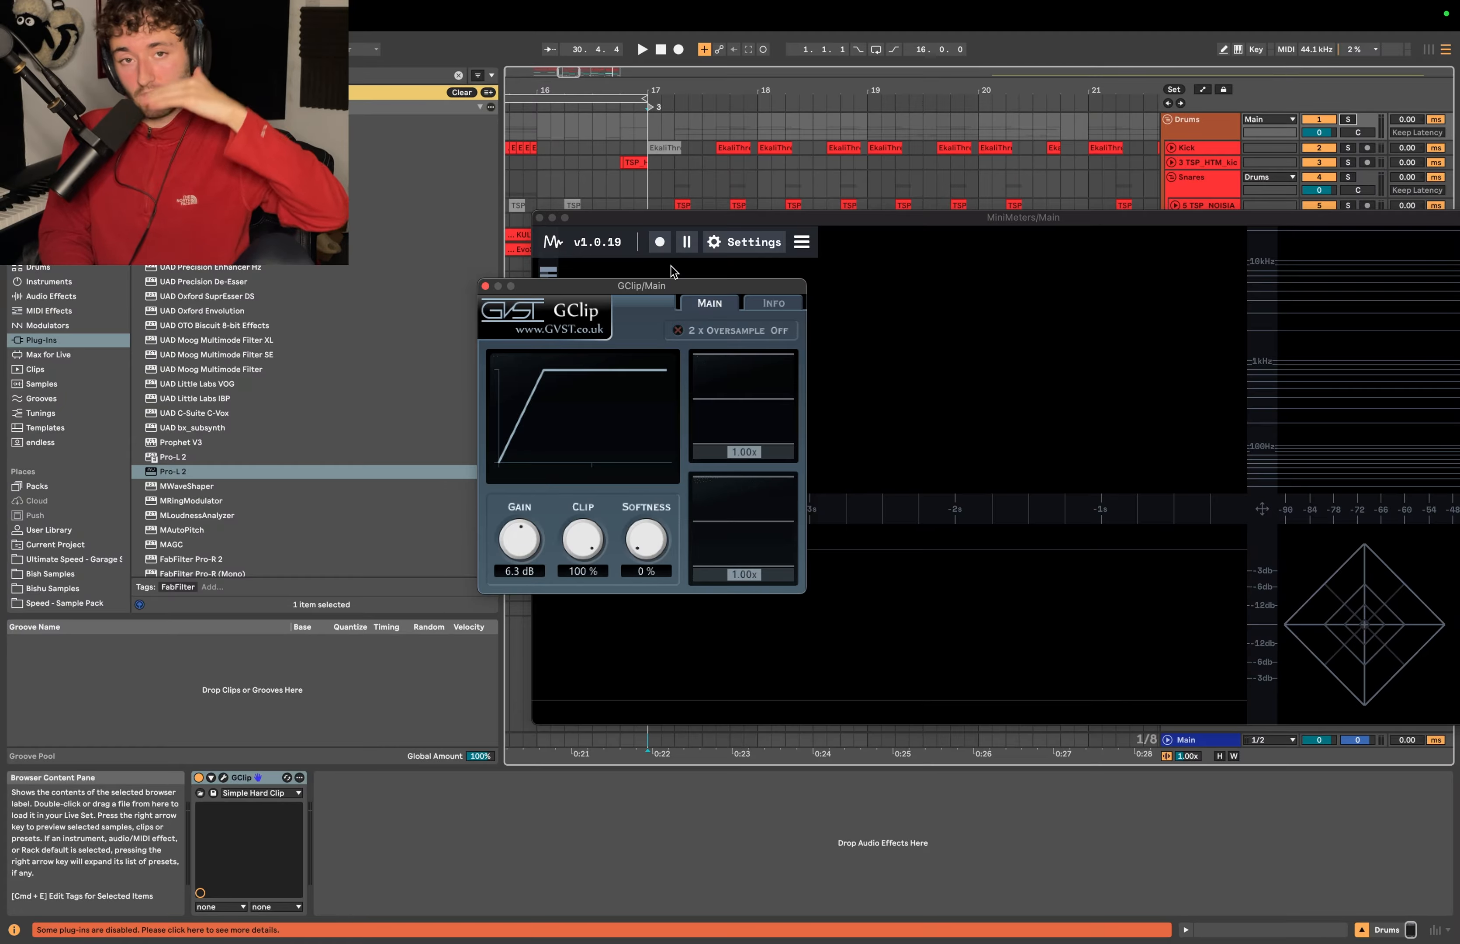